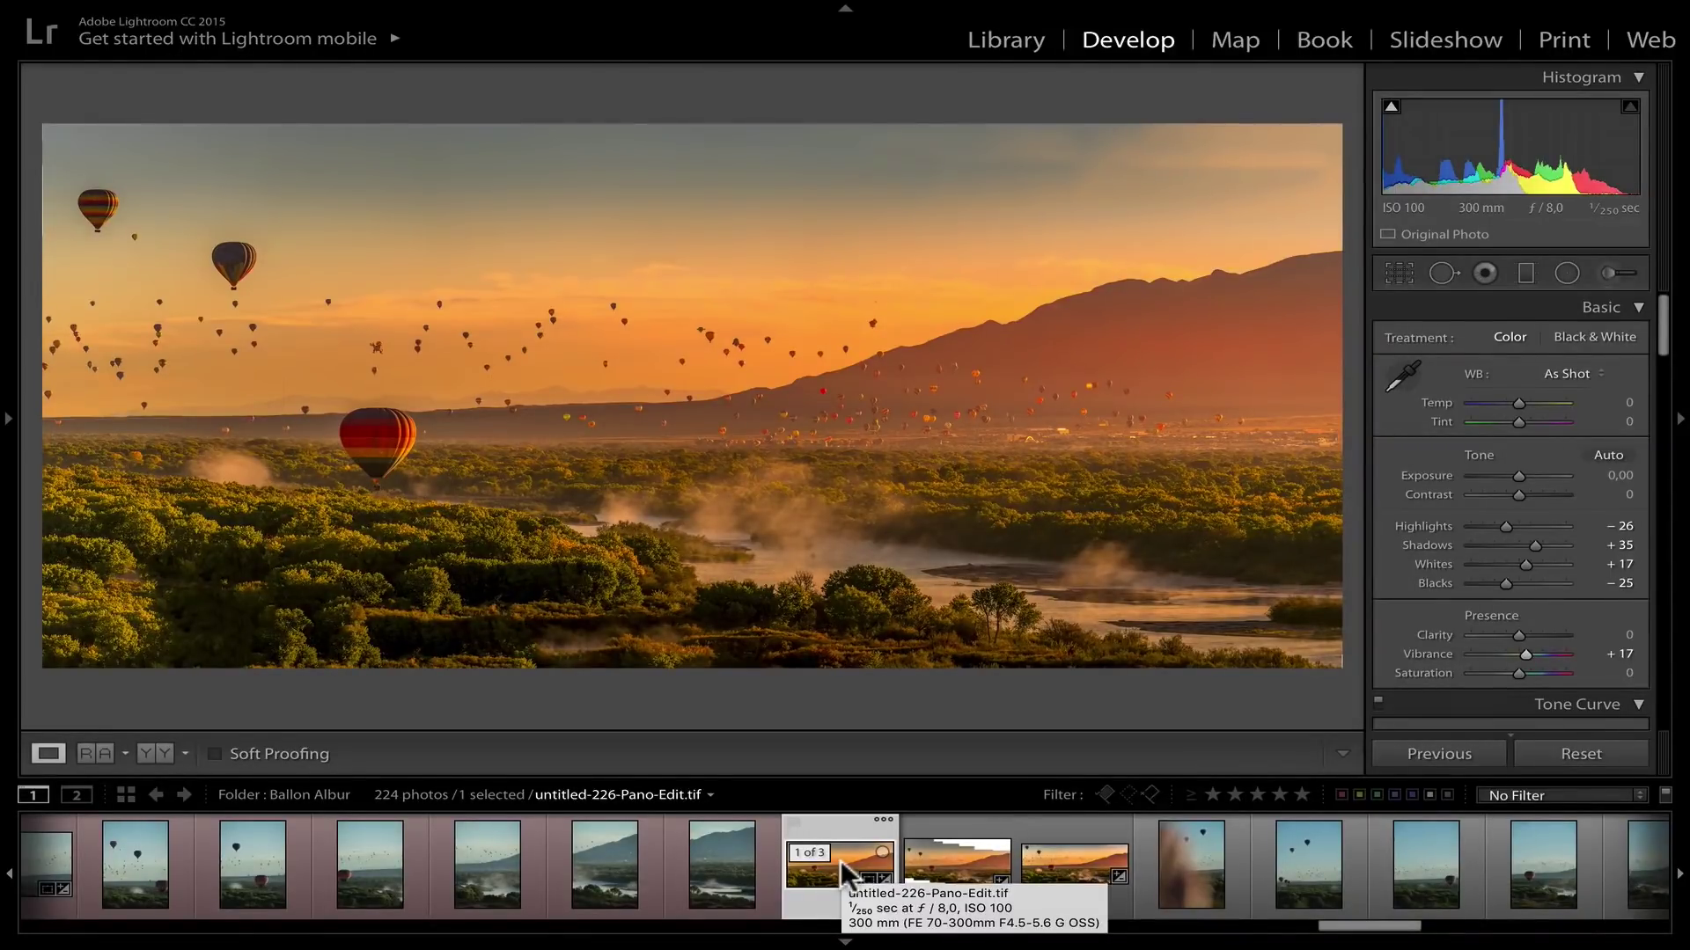
# Open untitled-240 from the filmstrip in Develop and step forward to untitled-242
pyautogui.moveTo(1339, 924); pyautogui.dragTo(1415, 925)
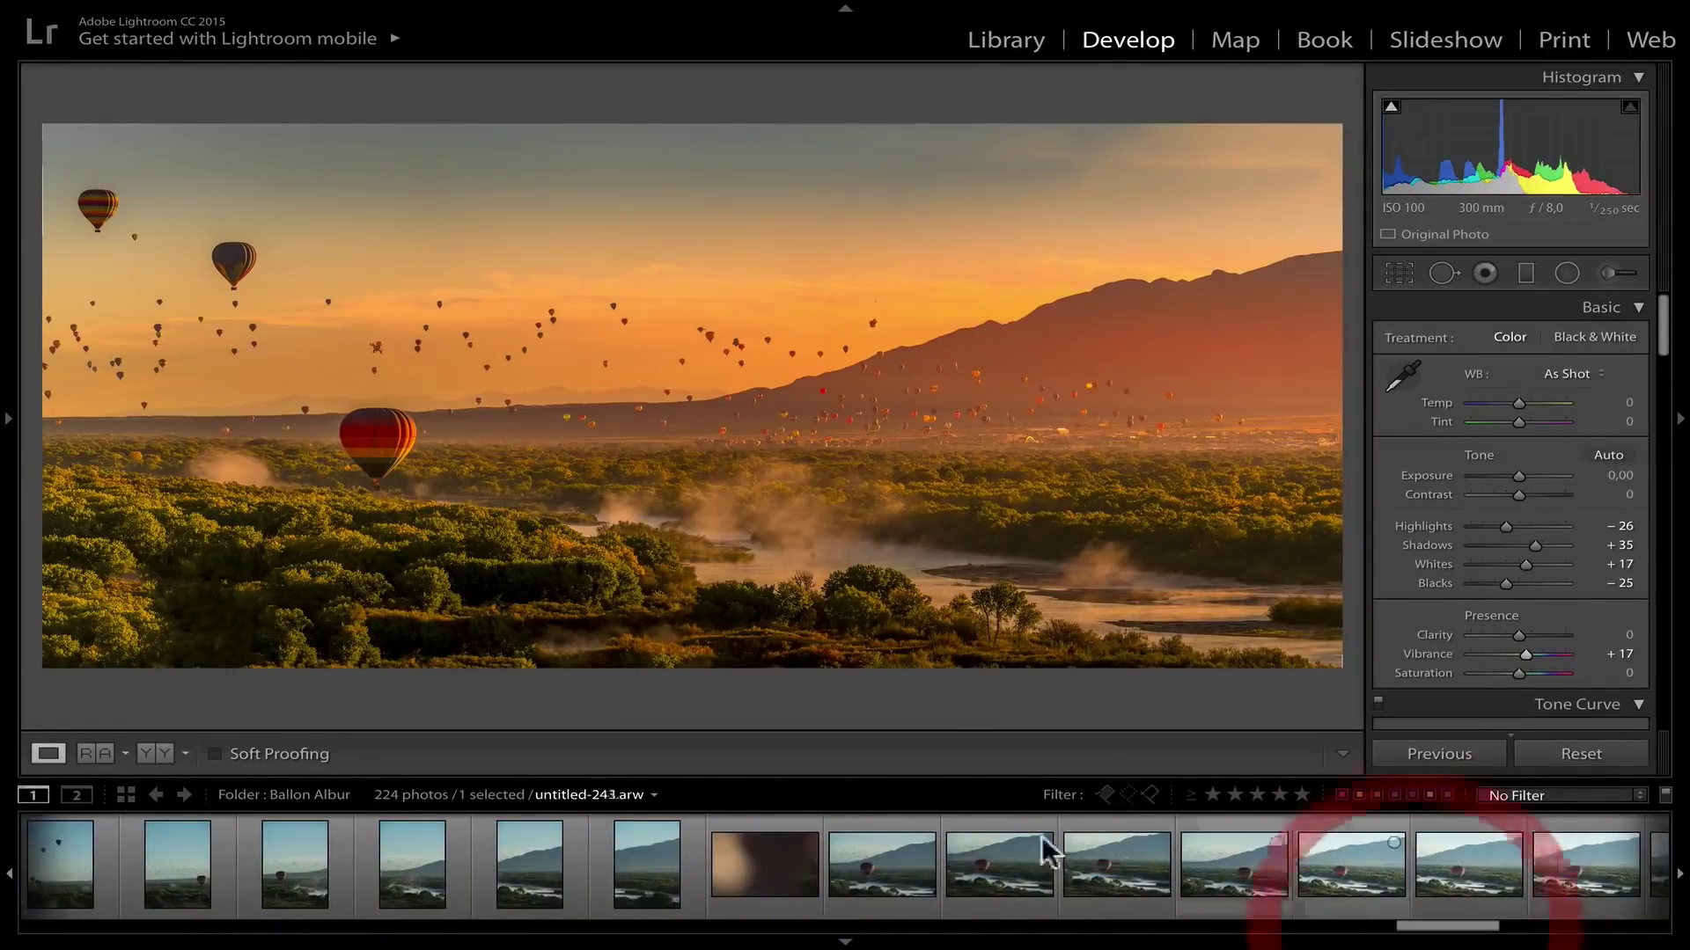
pyautogui.click(887, 852)
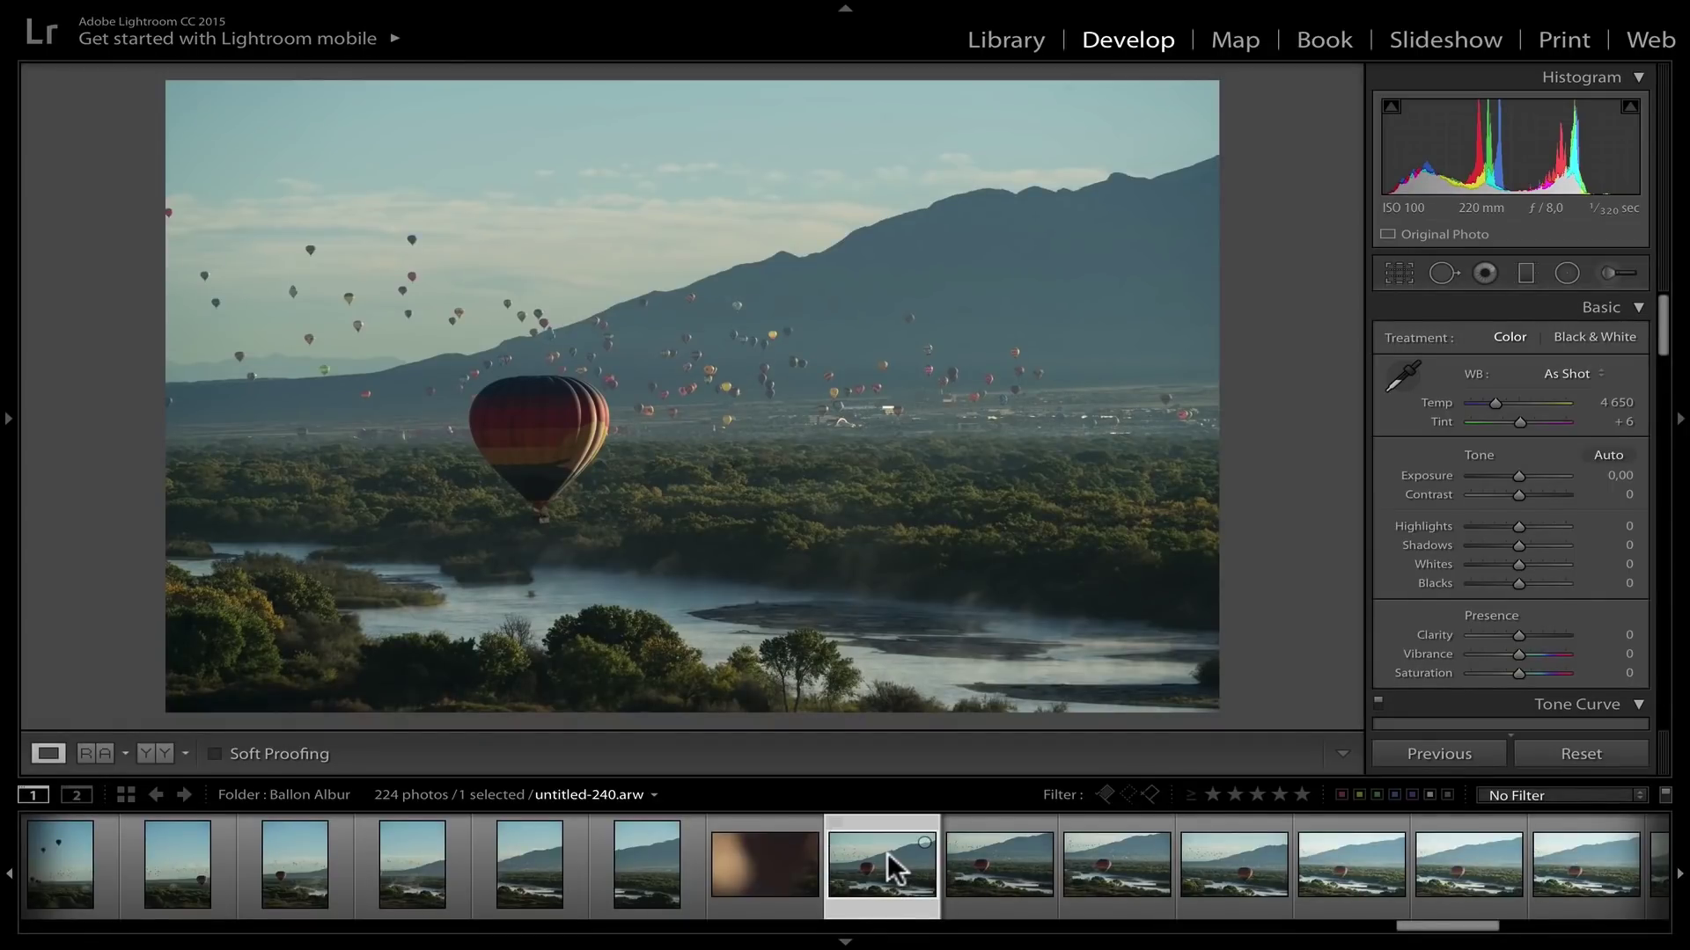
pyautogui.press('Right')
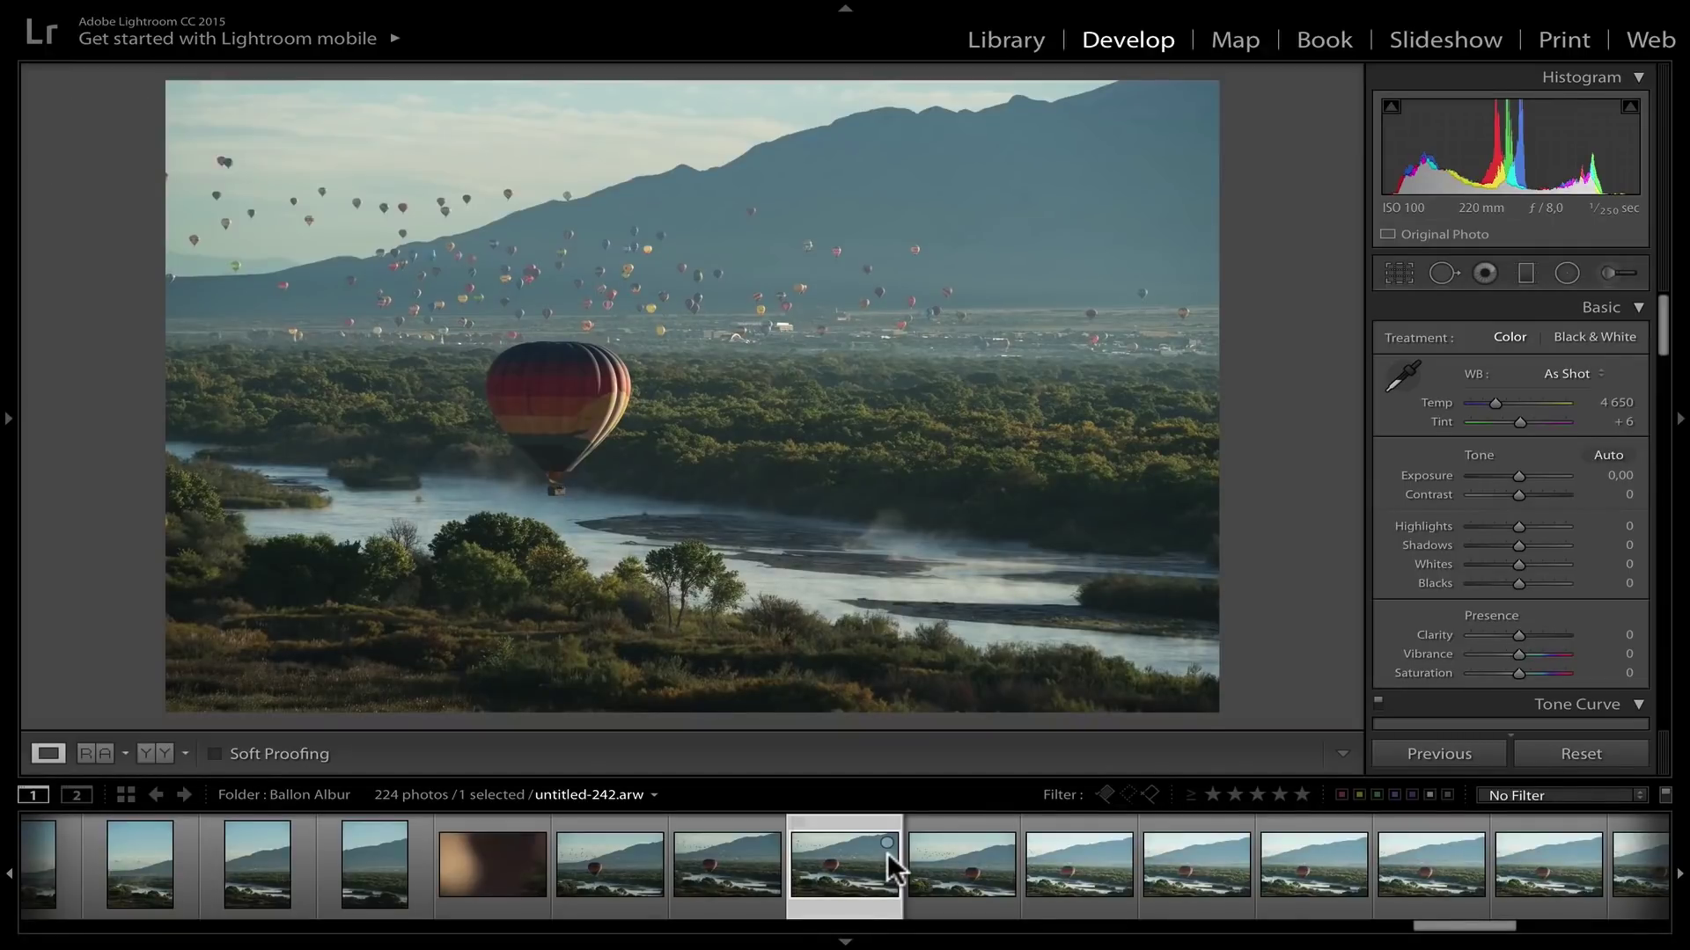
# Step back and forth through the neighbouring balloon-over-river shots to settle on untitled-255
pyautogui.press('Right')
pyautogui.press('Right')
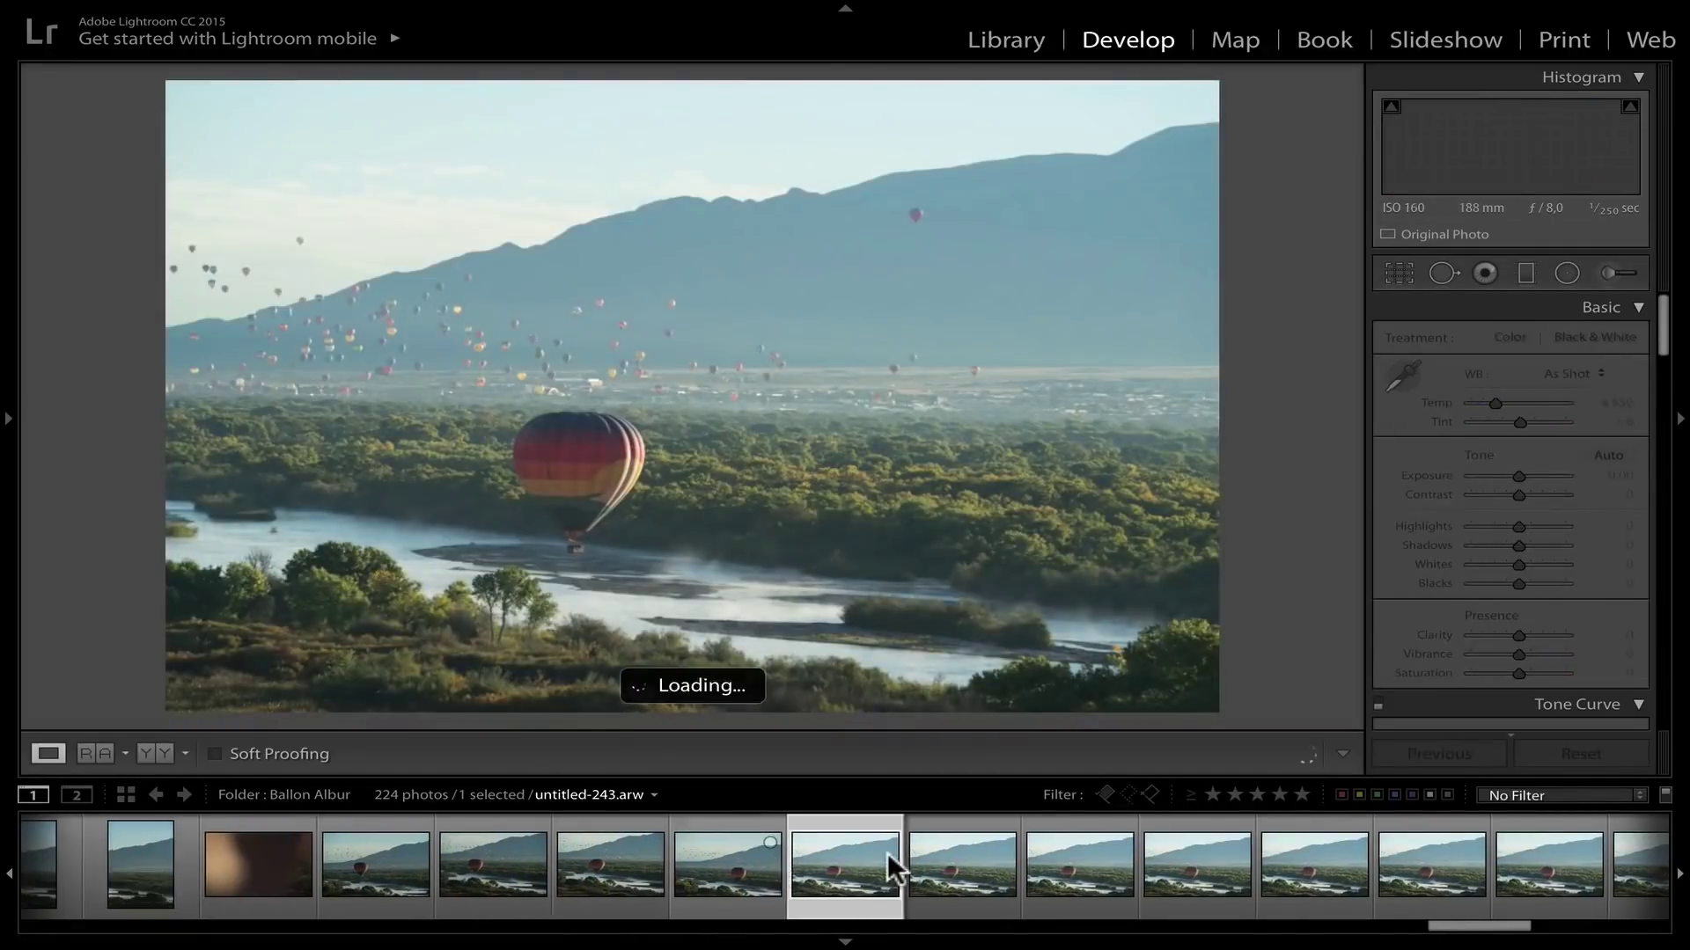
pyautogui.press('Right')
pyautogui.press('Right')
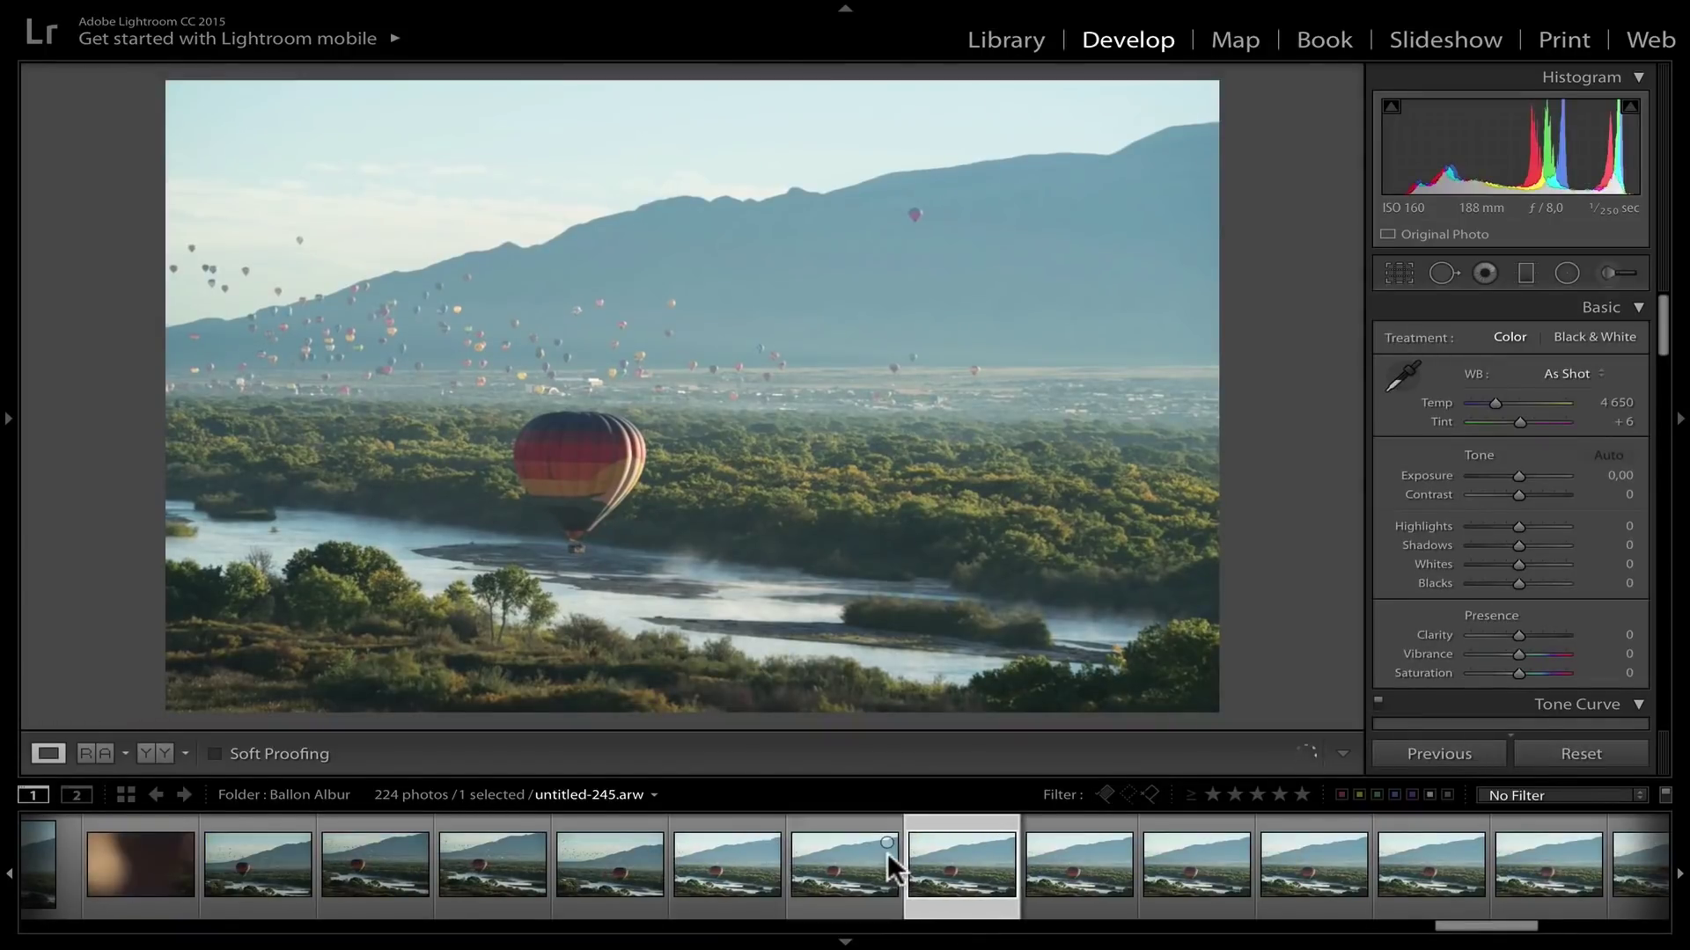
pyautogui.press('Left')
pyautogui.press('Right')
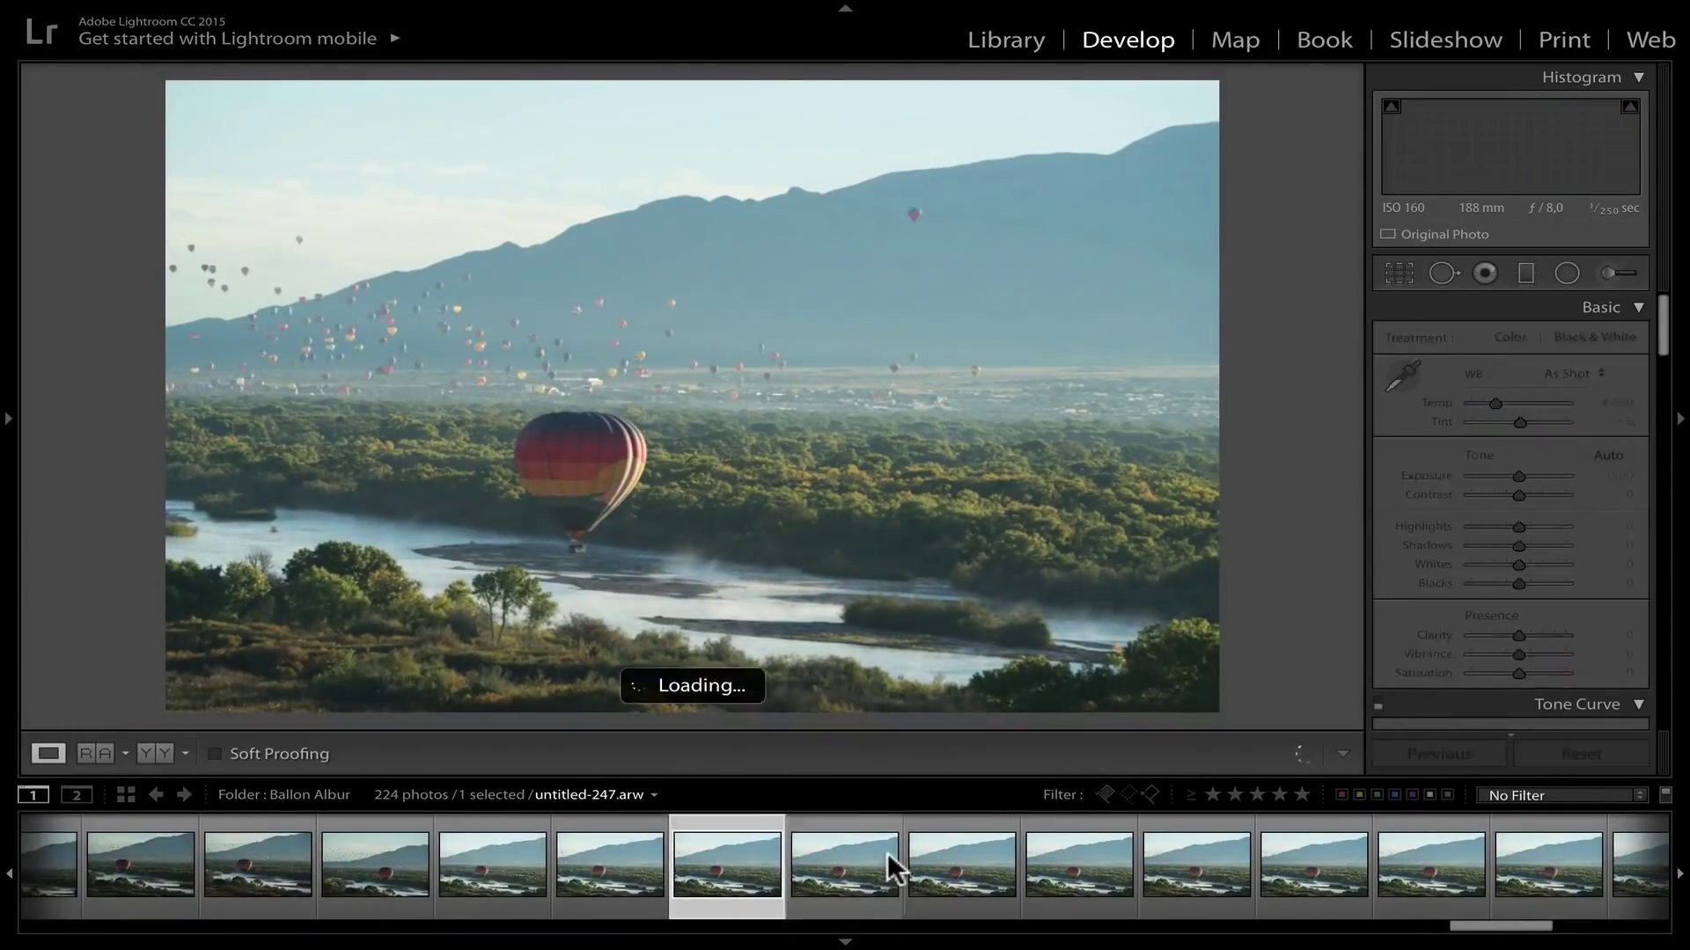
pyautogui.press('Left')
pyautogui.press('Right')
pyautogui.press('Right')
pyautogui.press('Right')
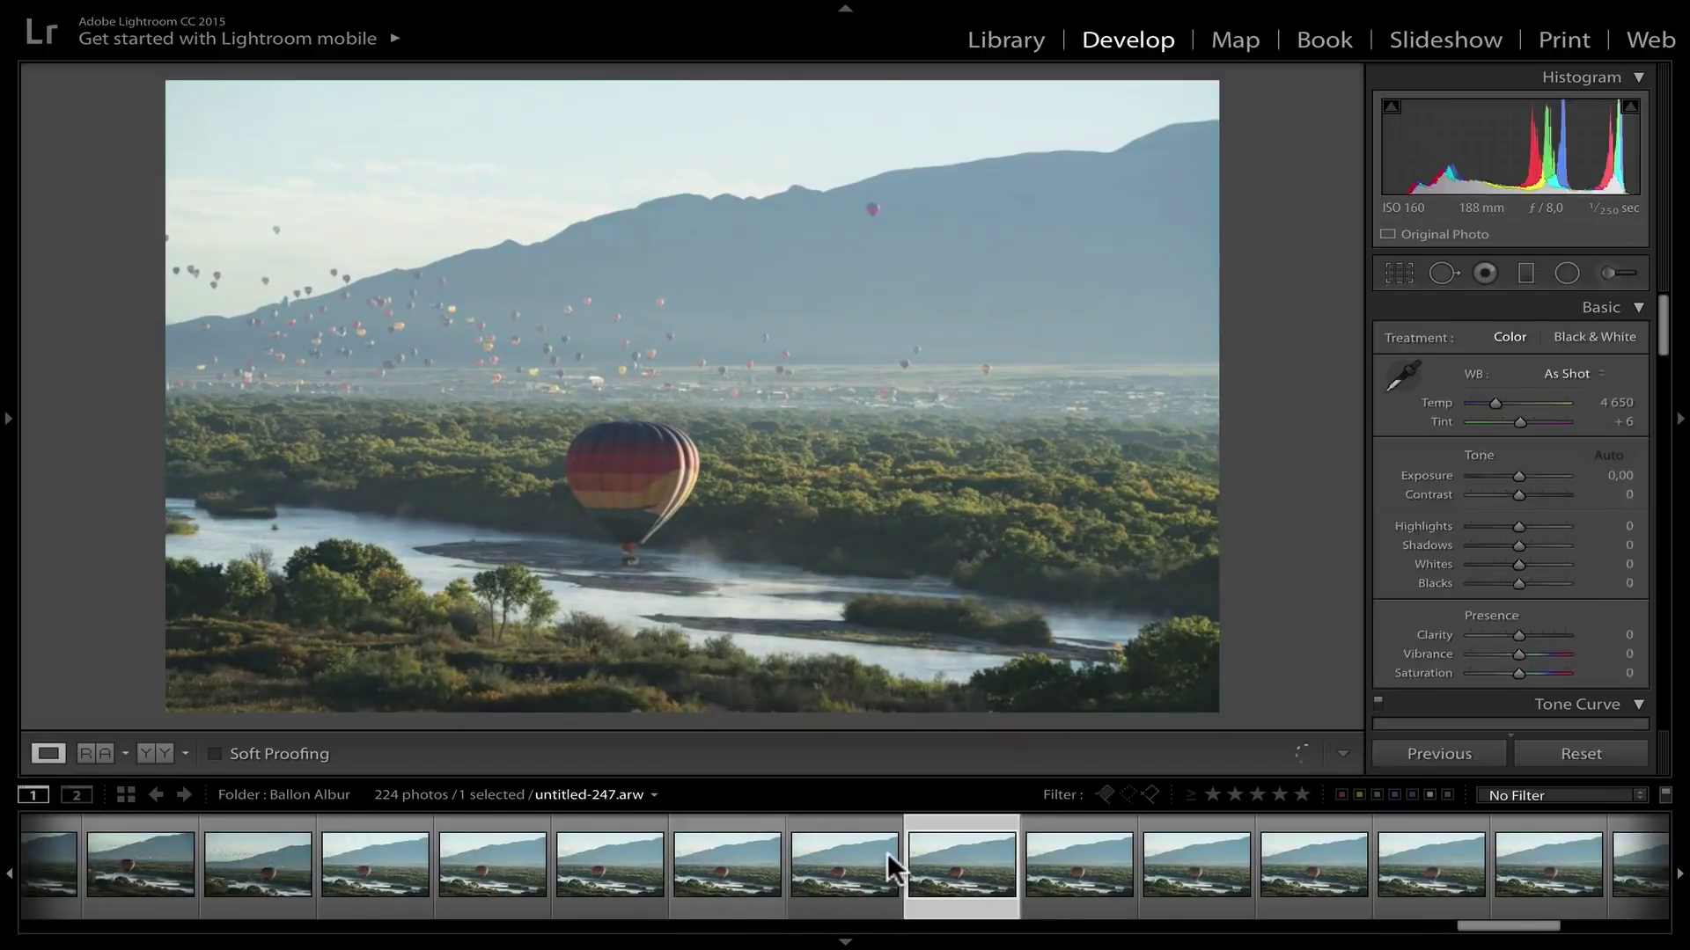
pyautogui.press('Right')
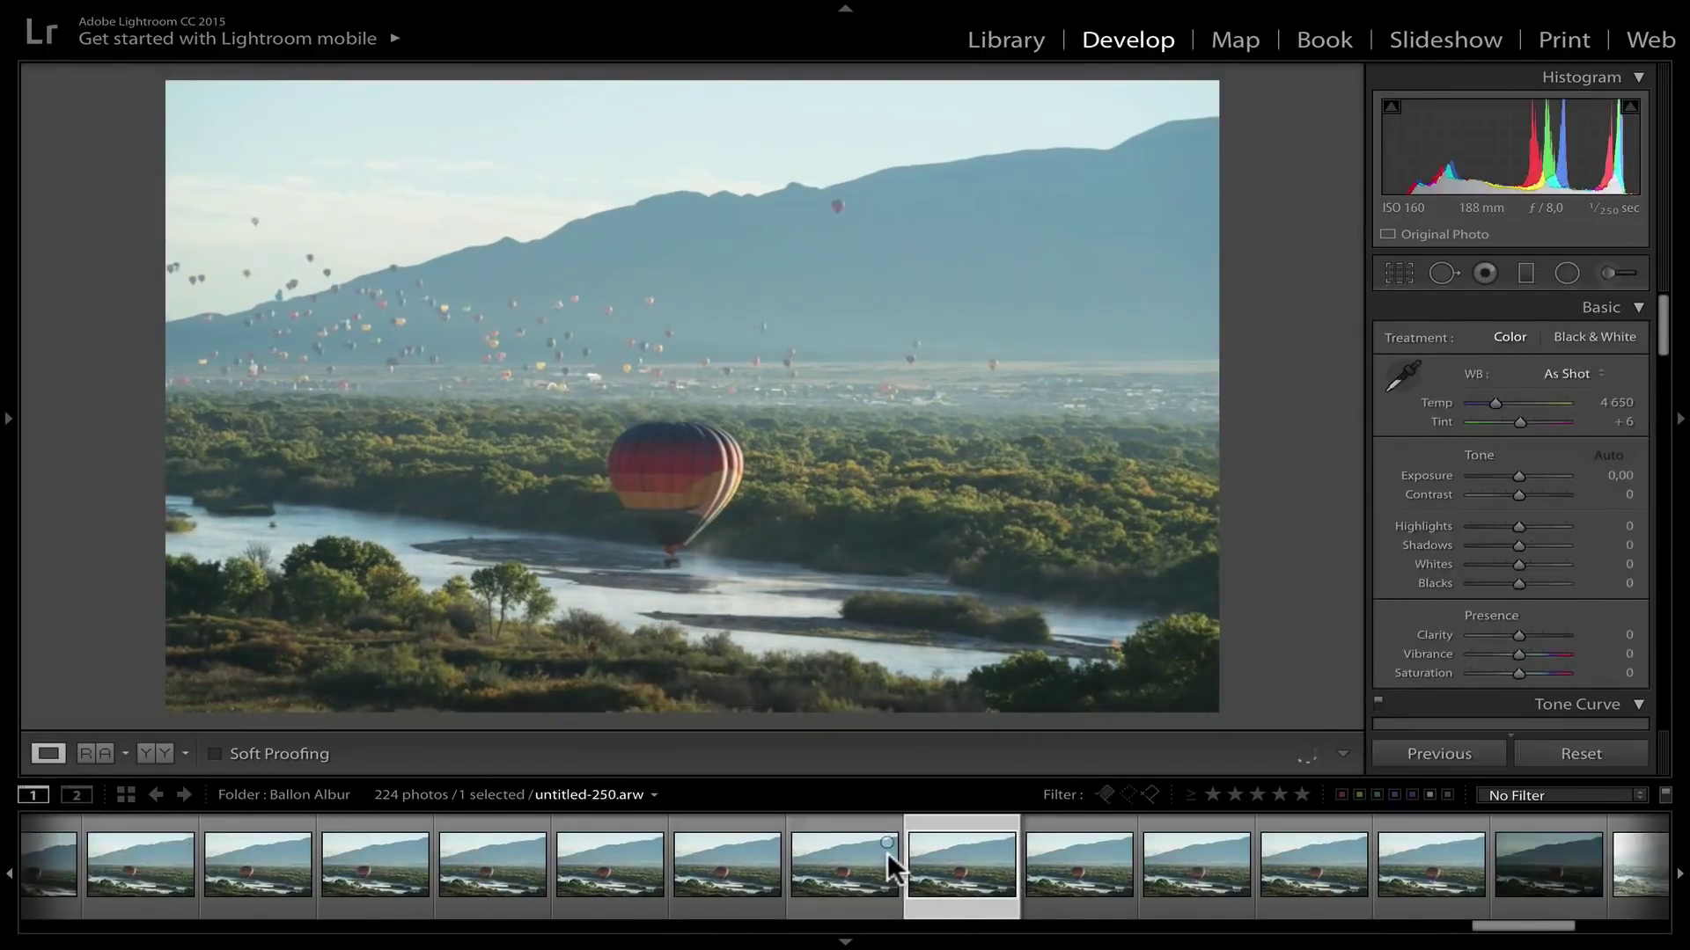
pyautogui.press('Right')
pyautogui.press('Right')
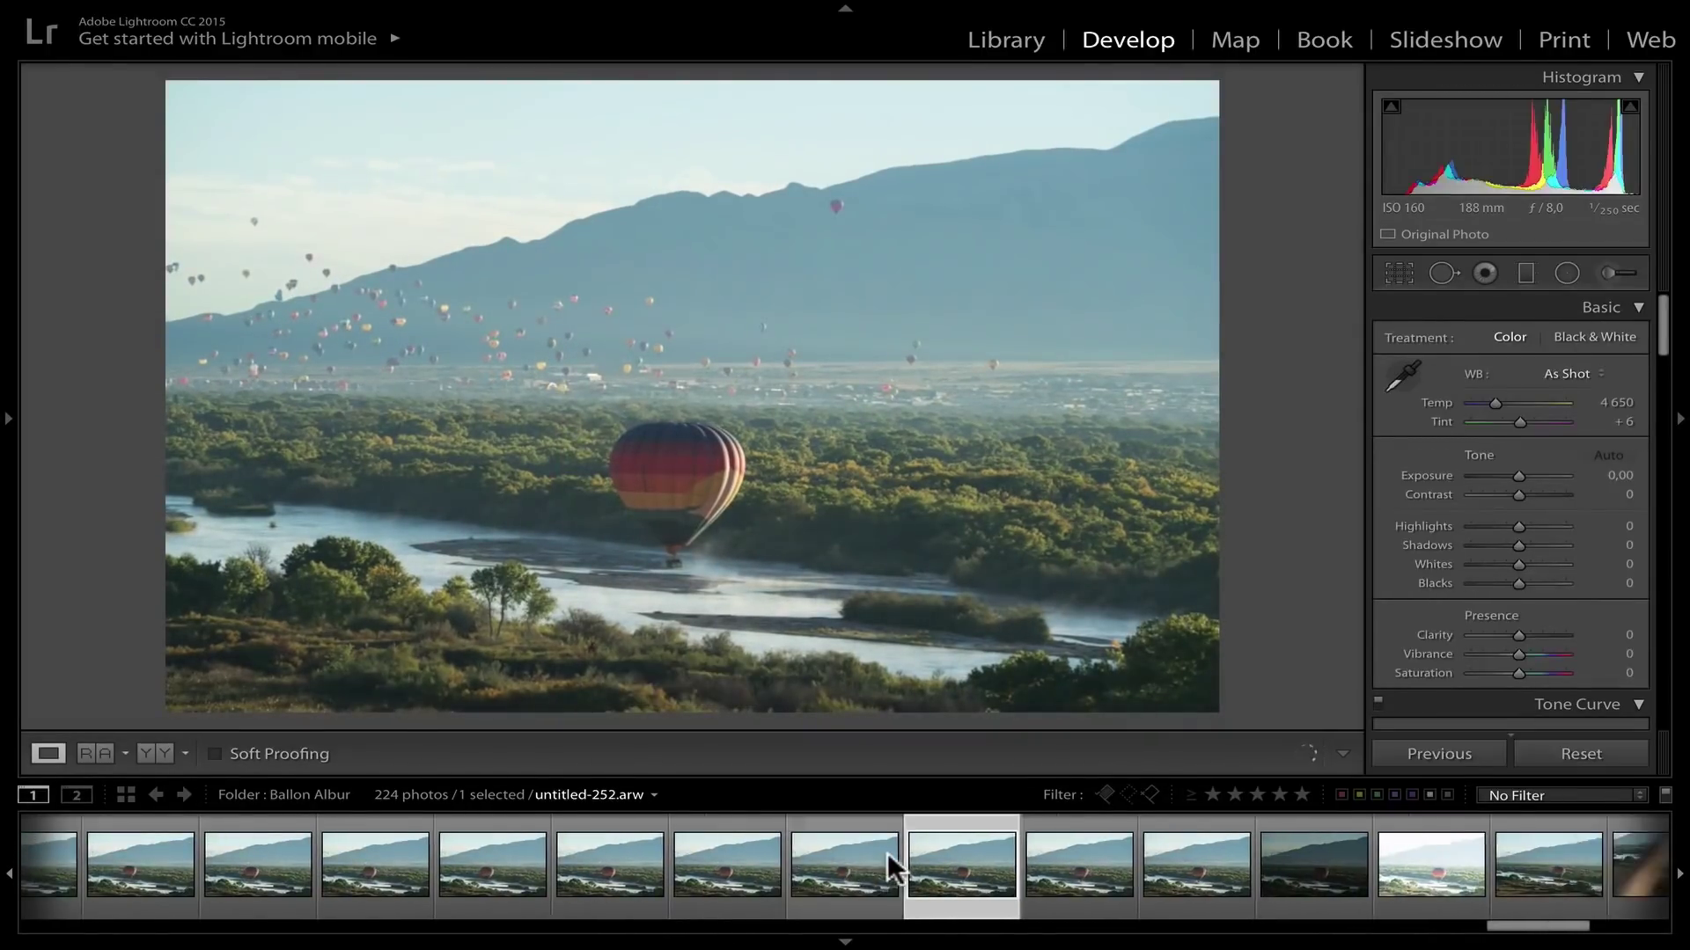
pyautogui.press('Right')
pyautogui.press('Right')
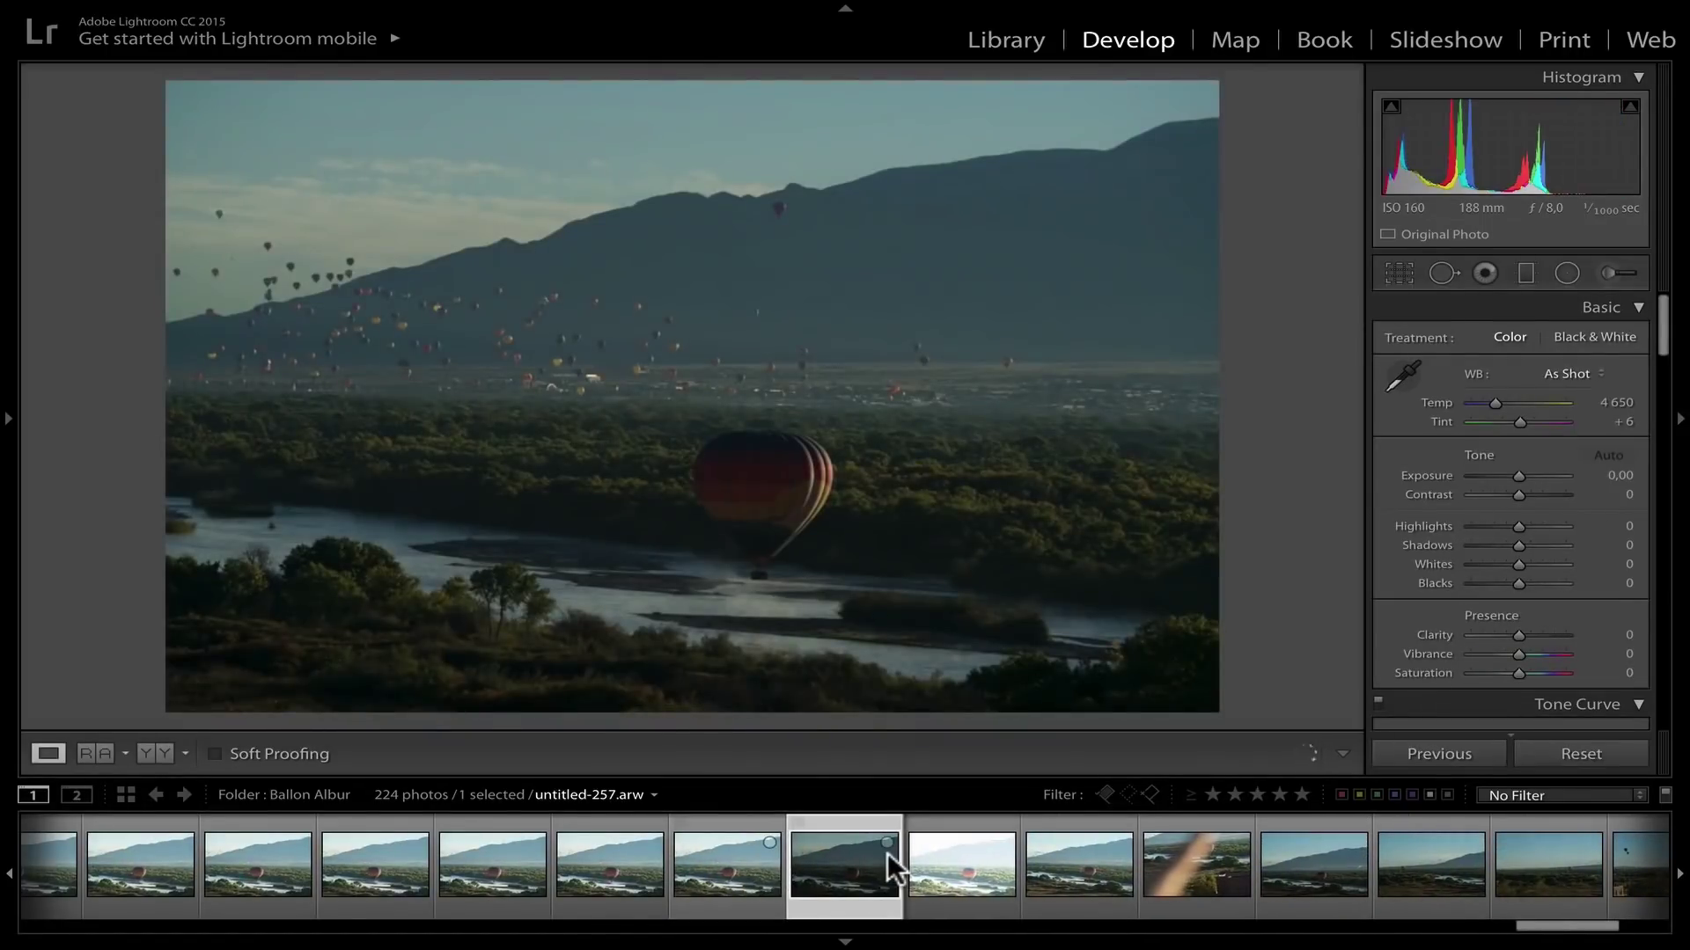
pyautogui.press('Left')
pyautogui.press('Left')
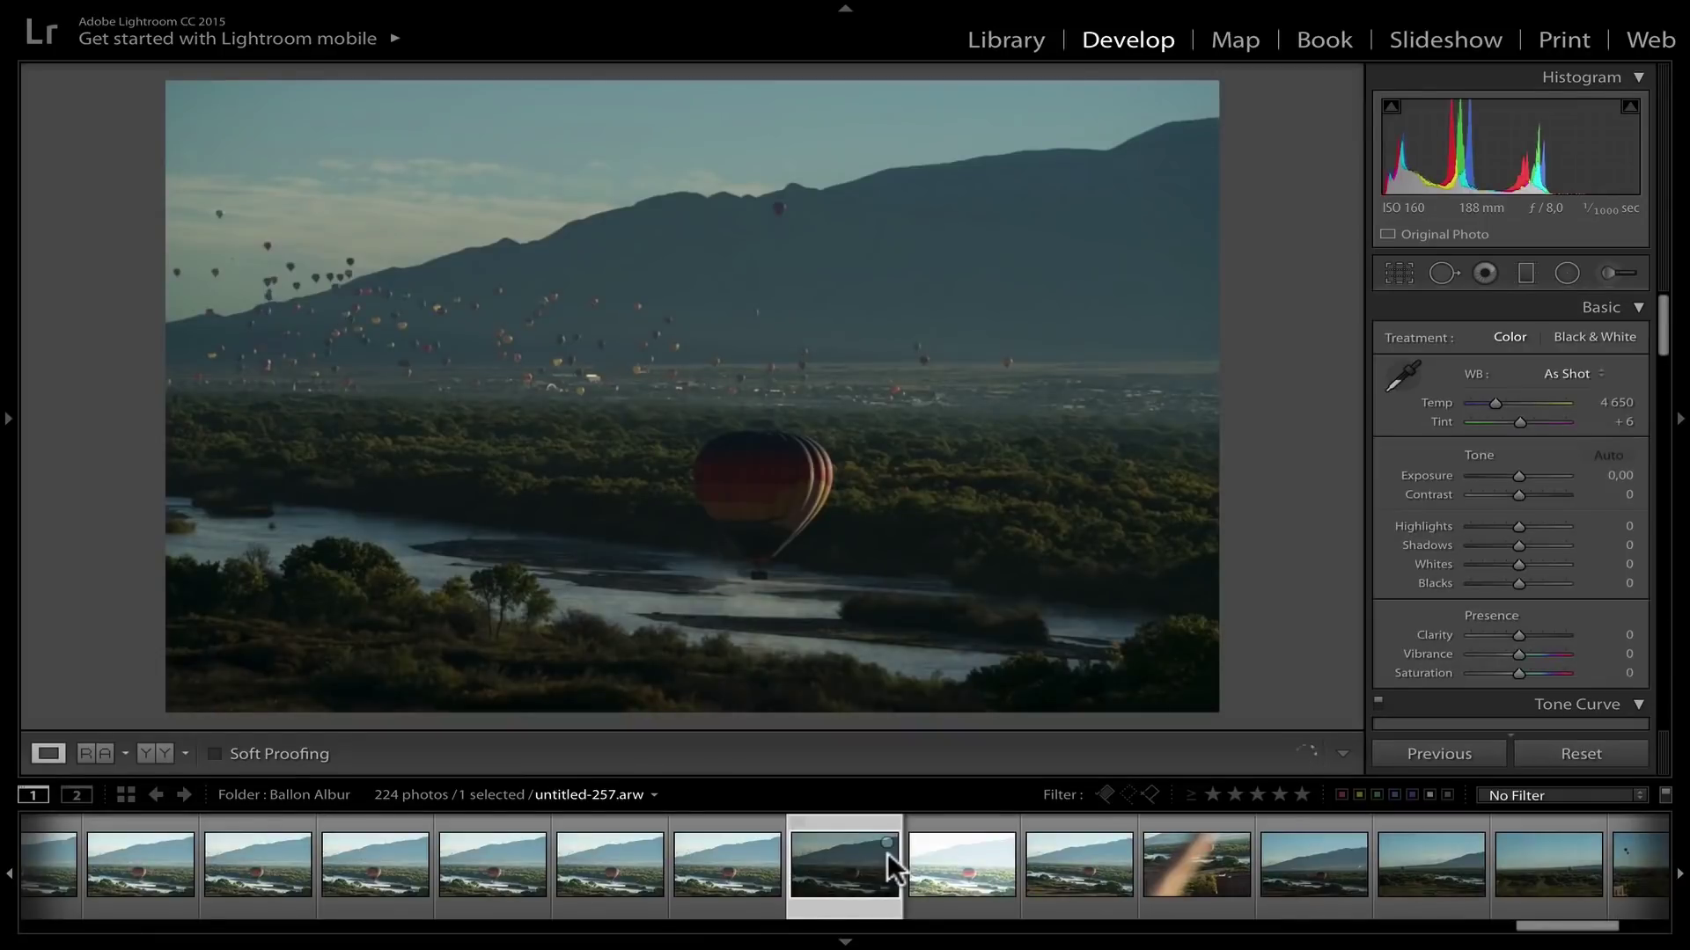
pyautogui.press('Right')
pyautogui.press('Right')
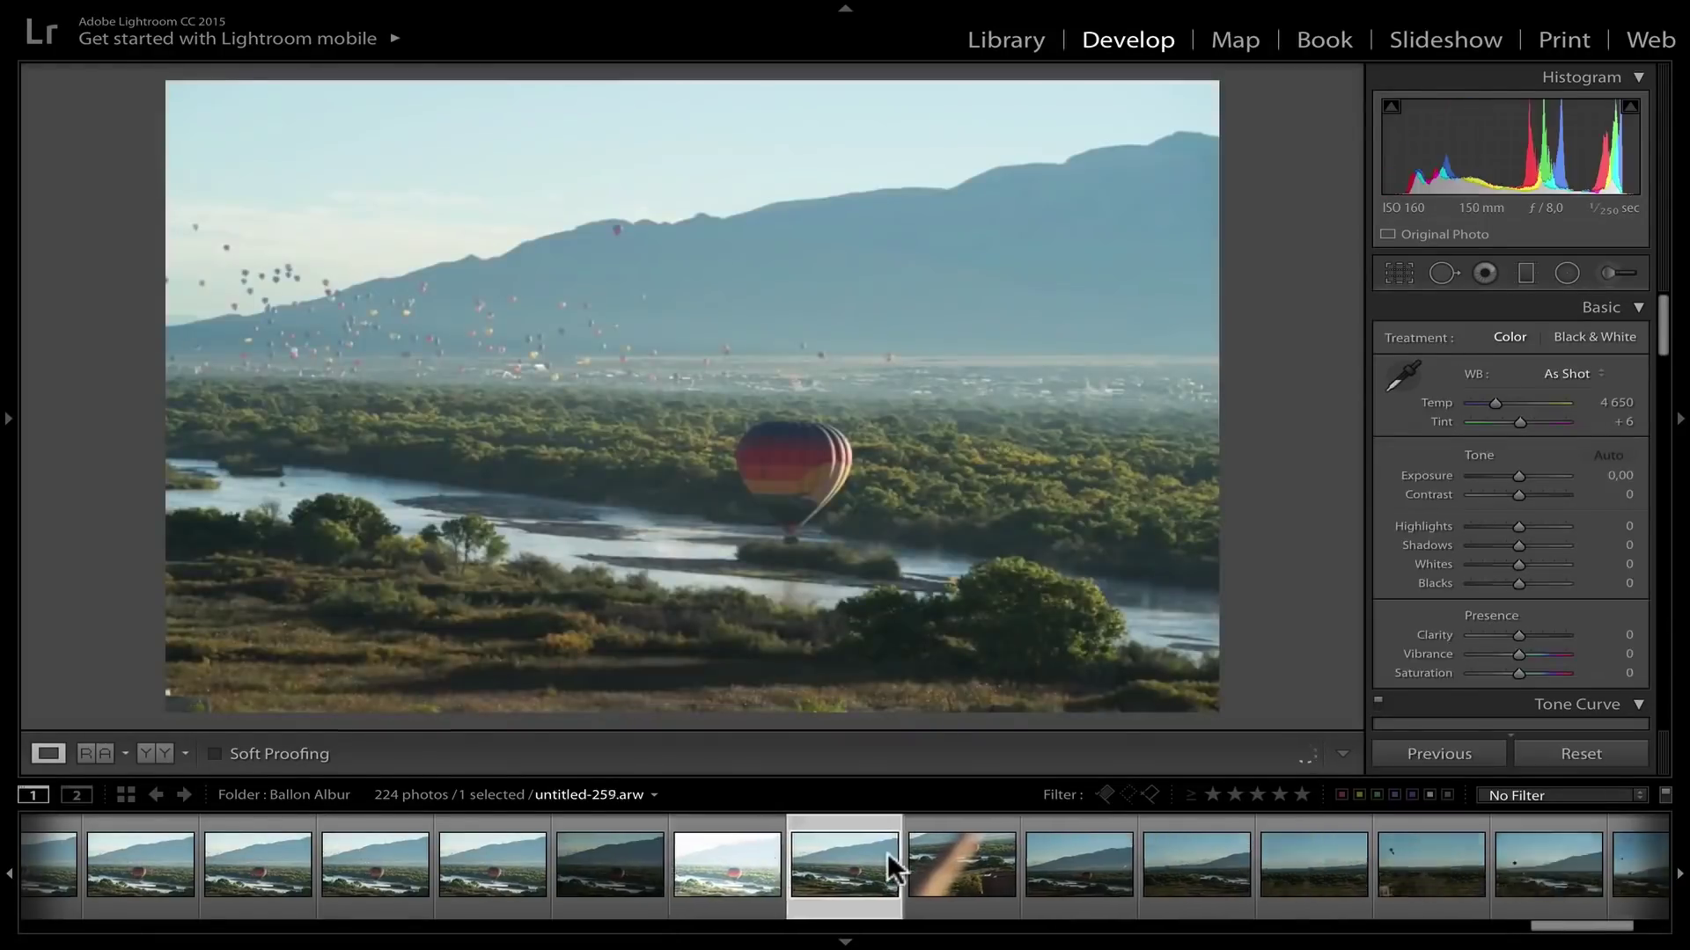
pyautogui.press('Left')
pyautogui.press('Left')
pyautogui.press('Left')
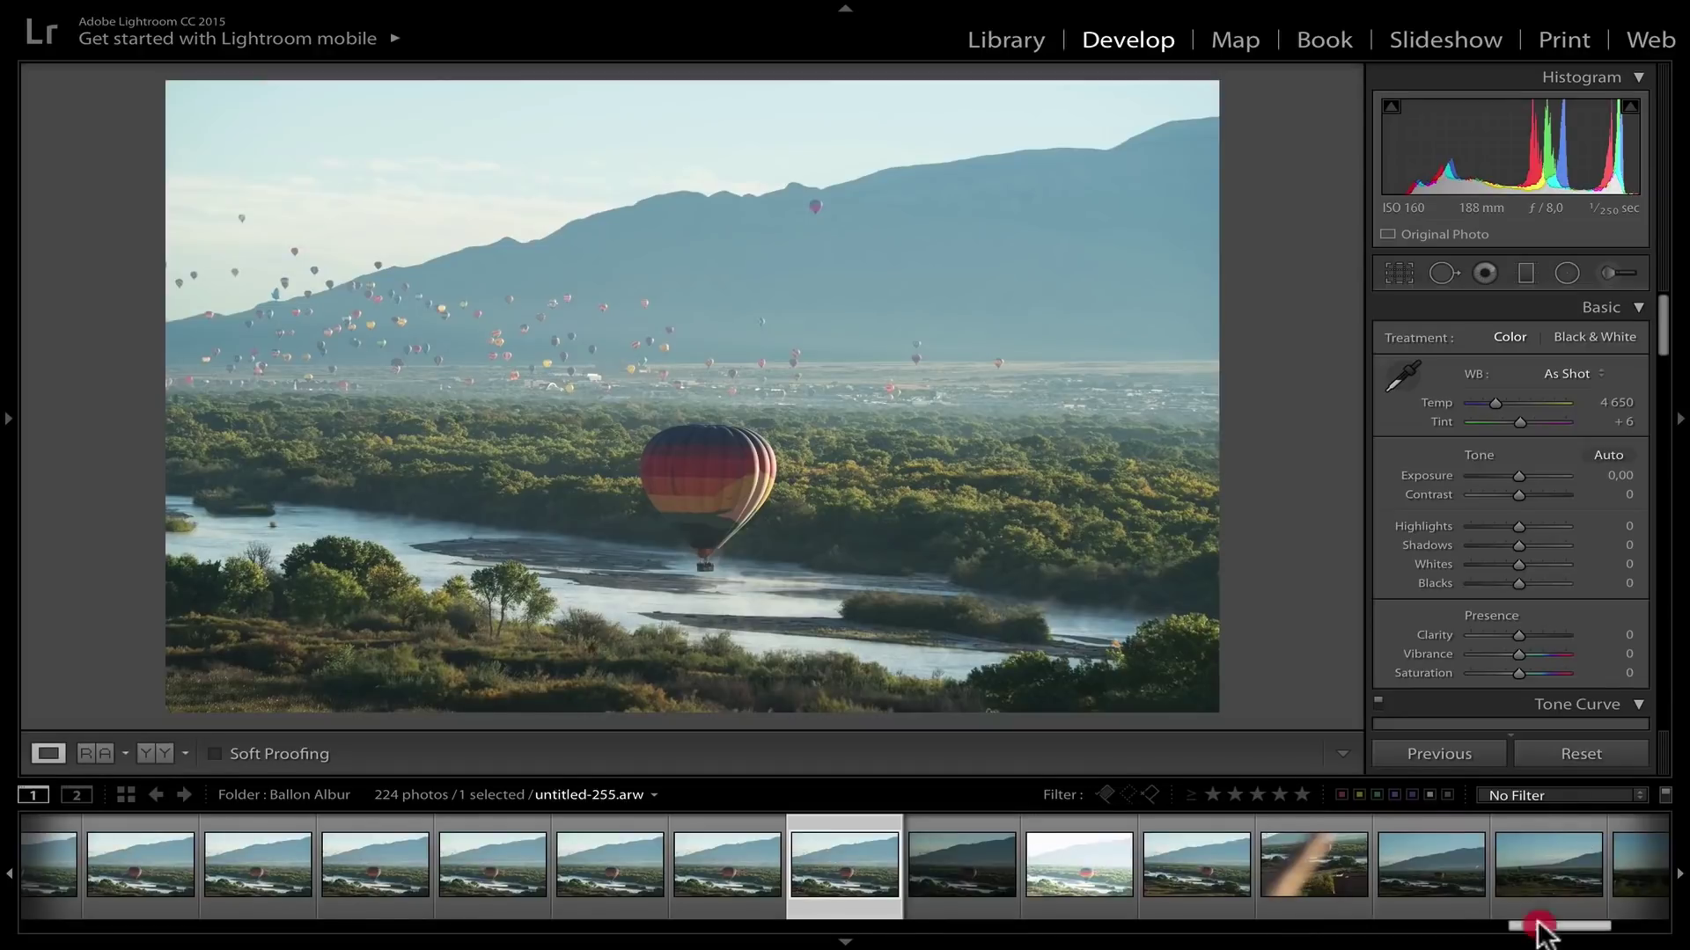
pyautogui.moveTo(1539, 924); pyautogui.dragTo(787, 934)
# Filter the filmstrip to three stars and up and select the orange sunset photo untitled-208
pyautogui.click(1256, 796)
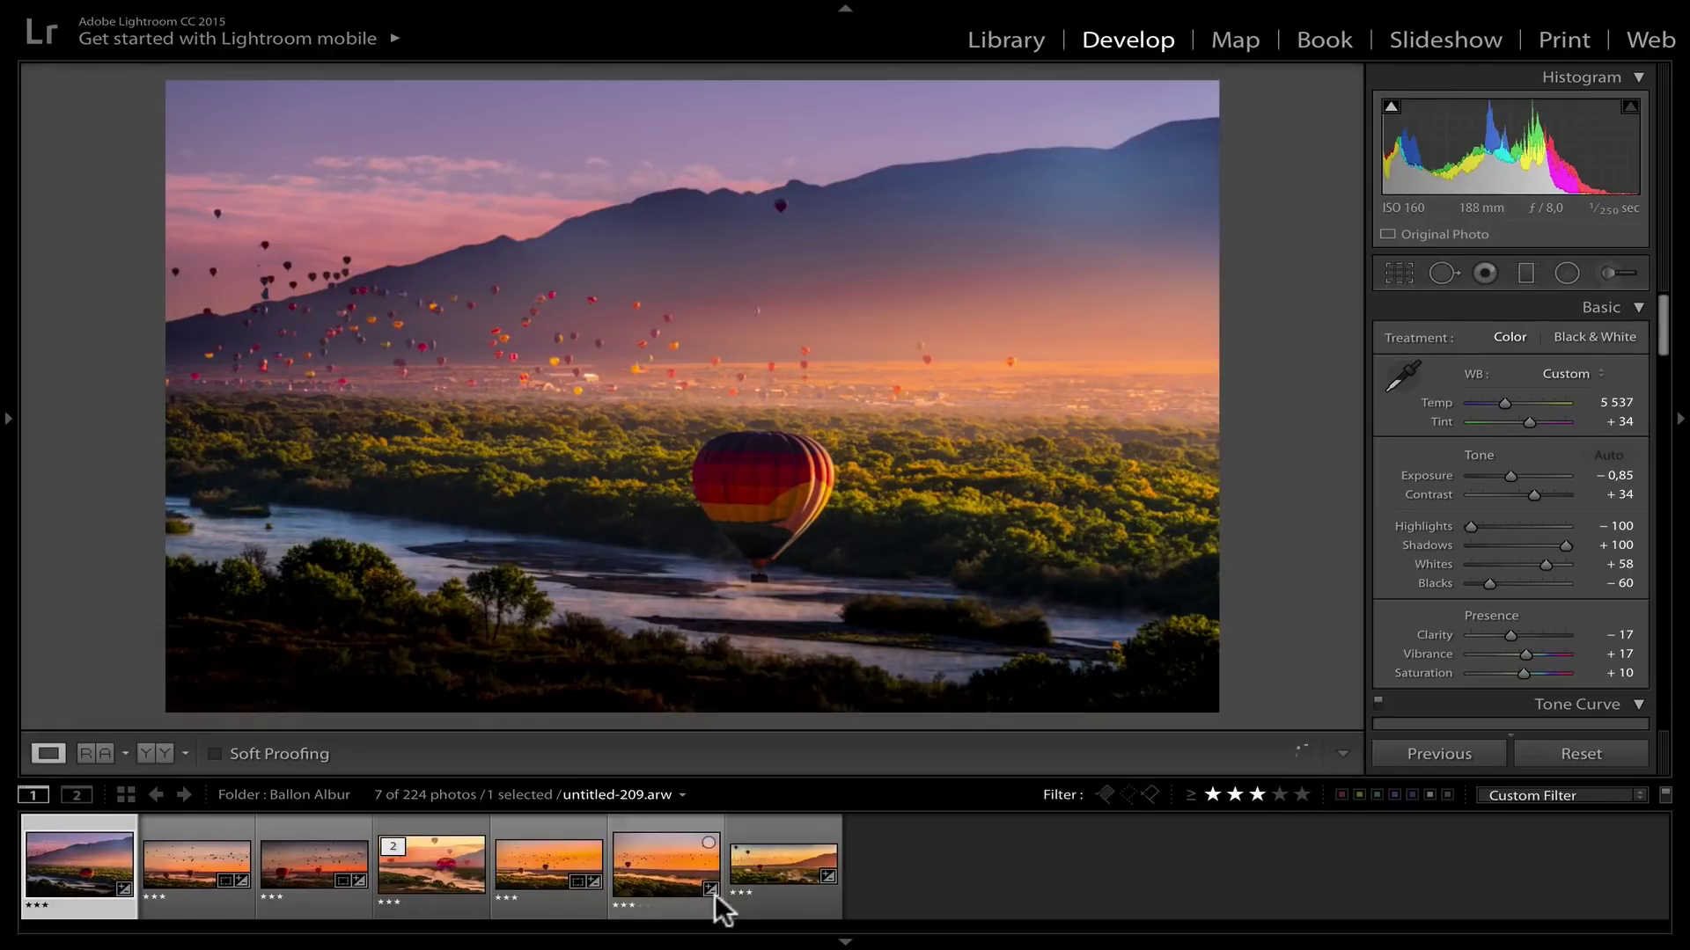
pyautogui.click(795, 859)
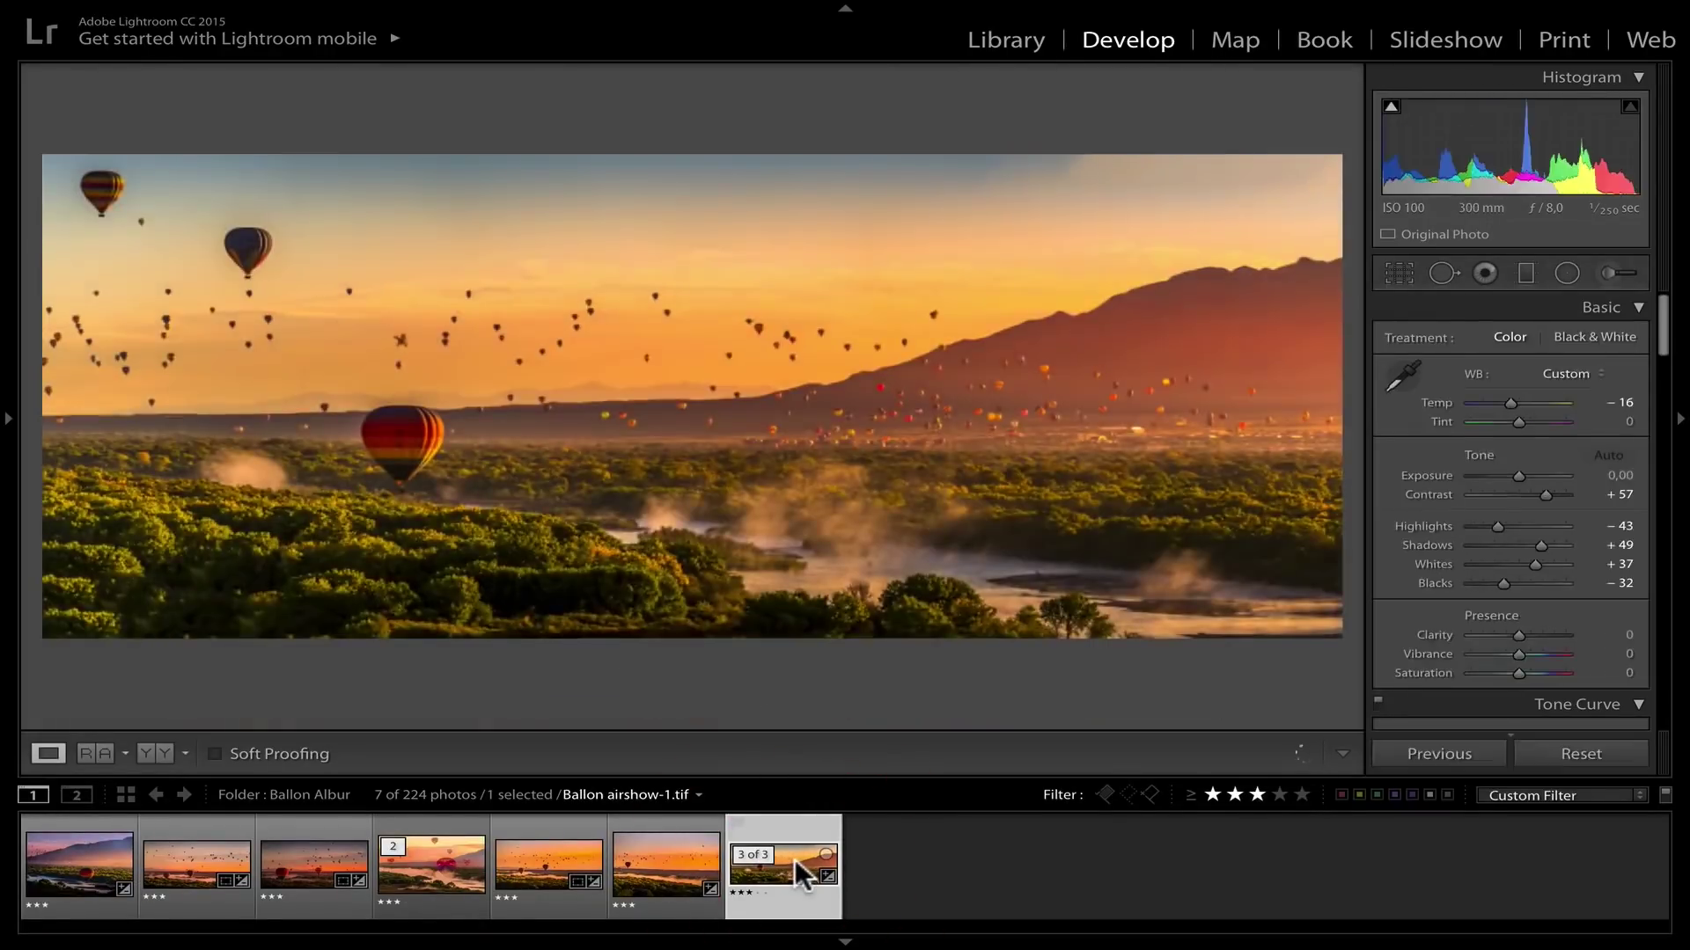
pyautogui.click(541, 859)
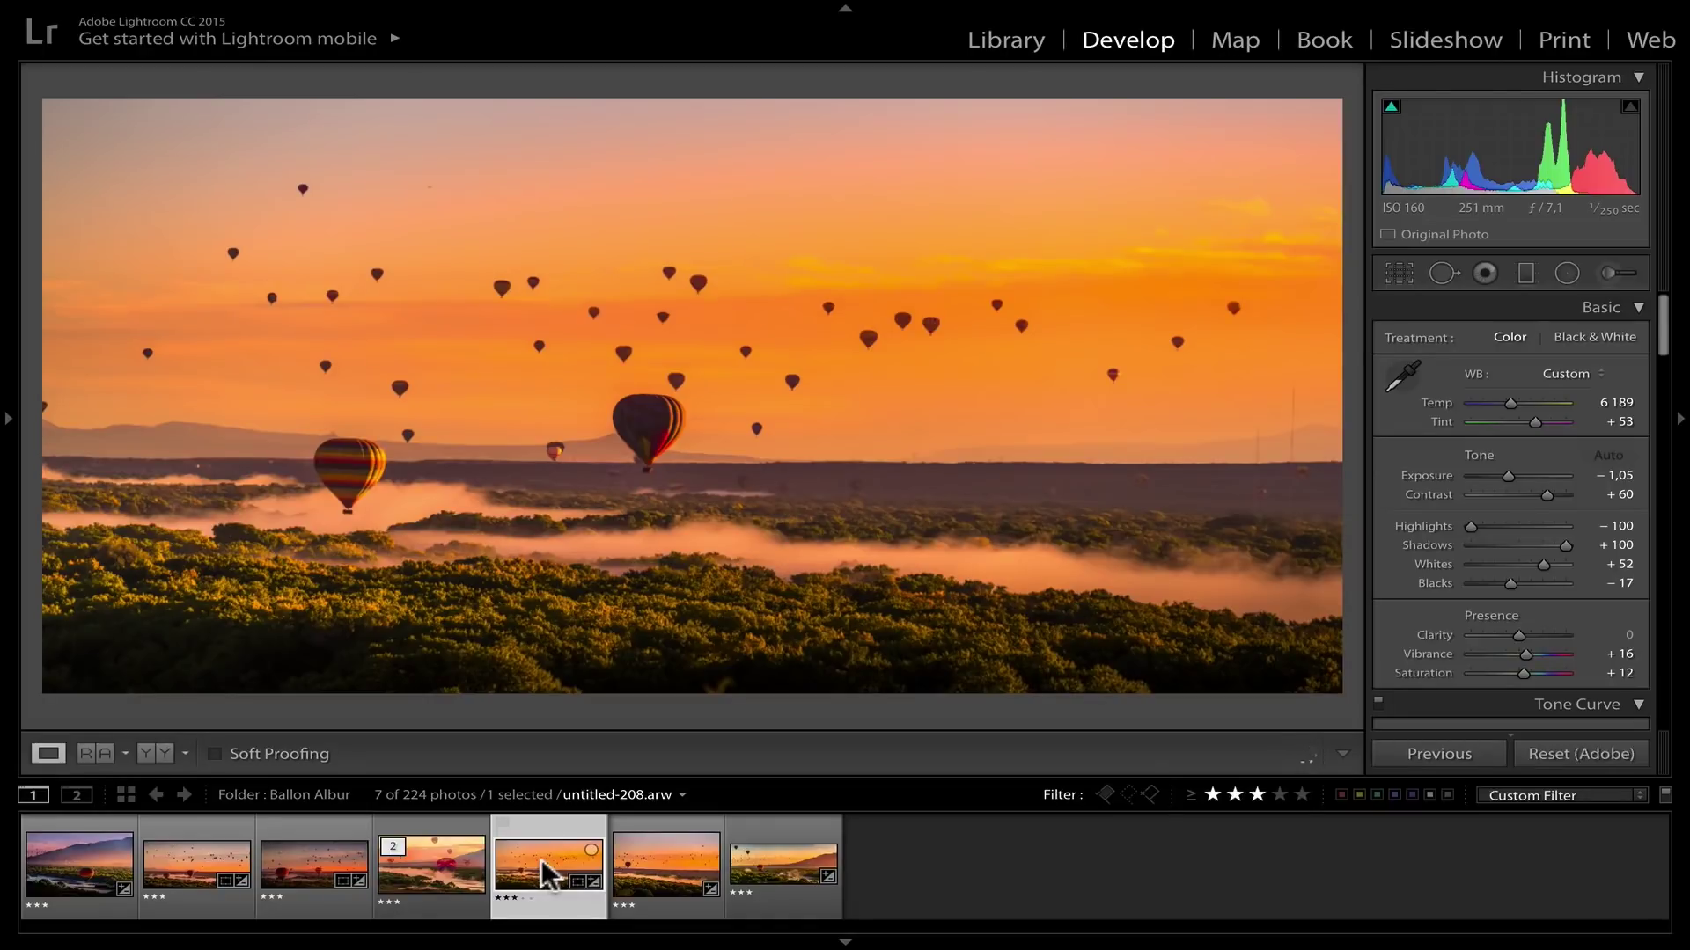
# Copy all of untitled-208's develop settings except Crop
pyautogui.hotkey('ctrl', 'shift', 'c')
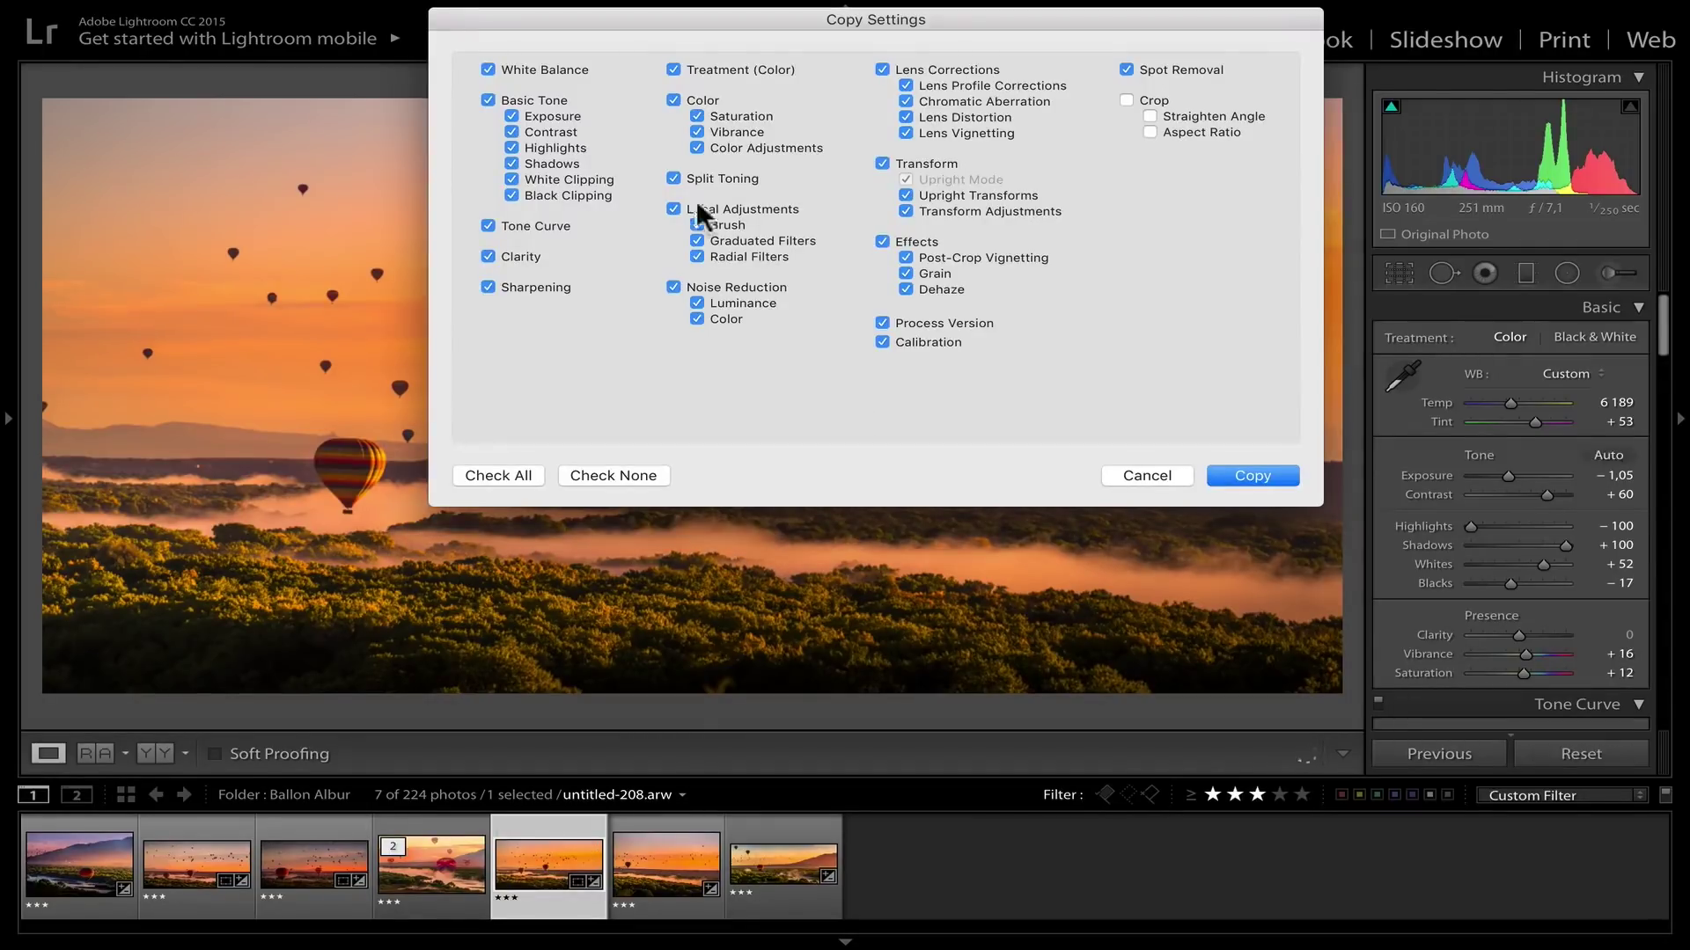
pyautogui.click(518, 474)
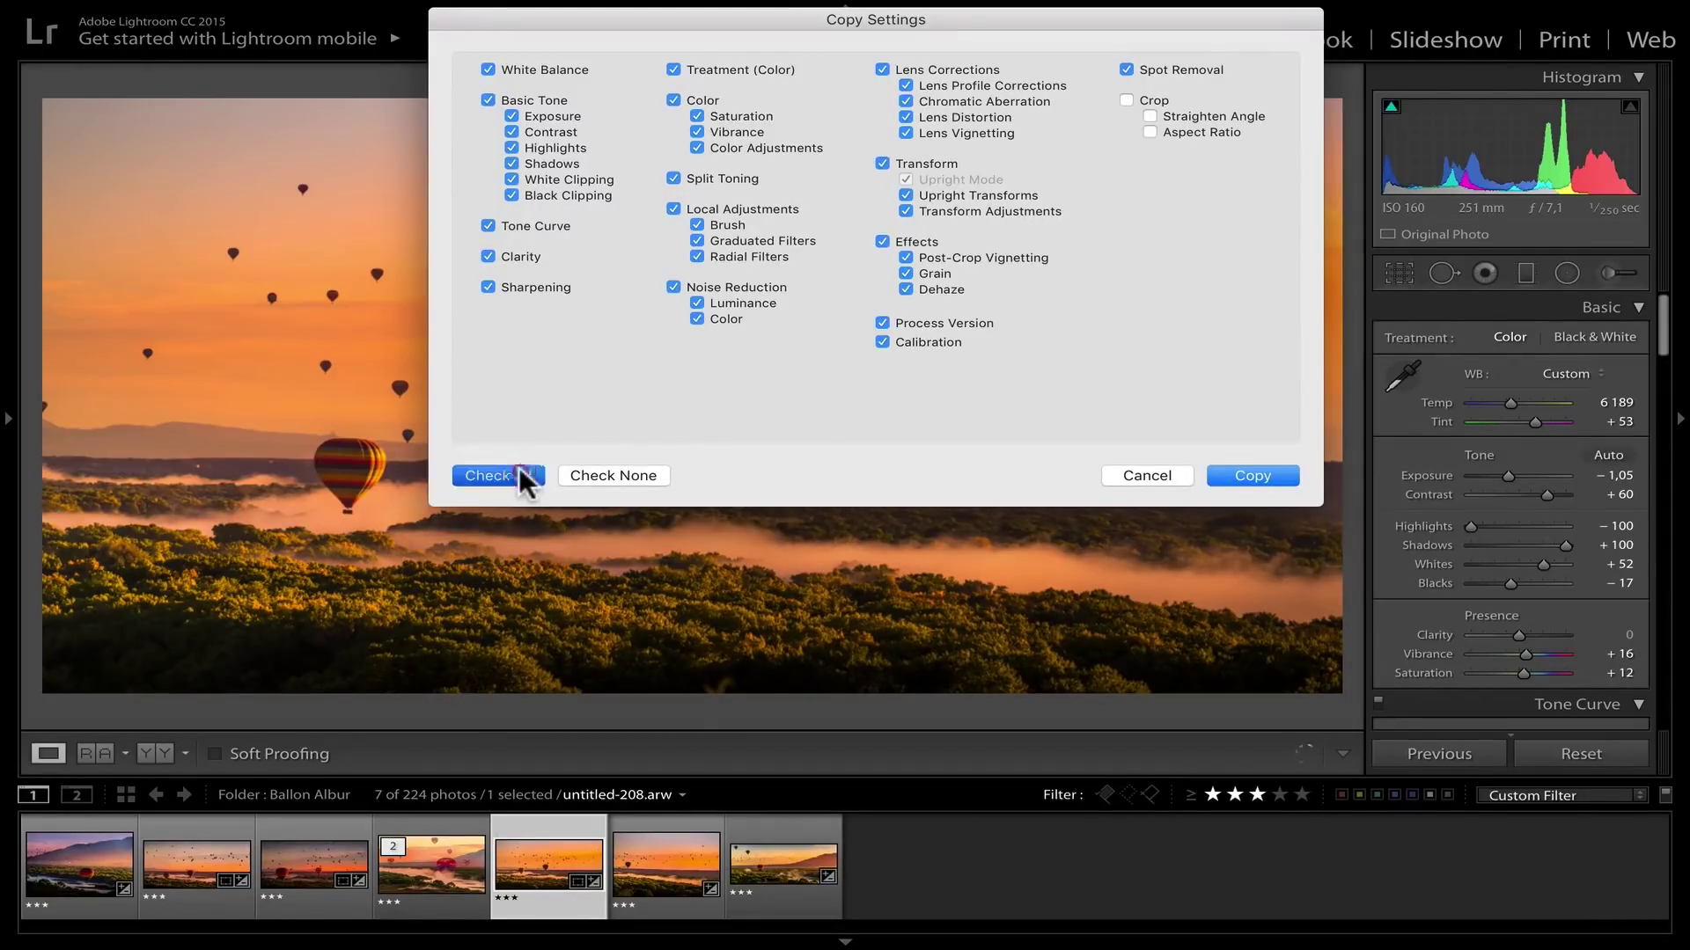
pyautogui.click(1127, 101)
pyautogui.click(1260, 472)
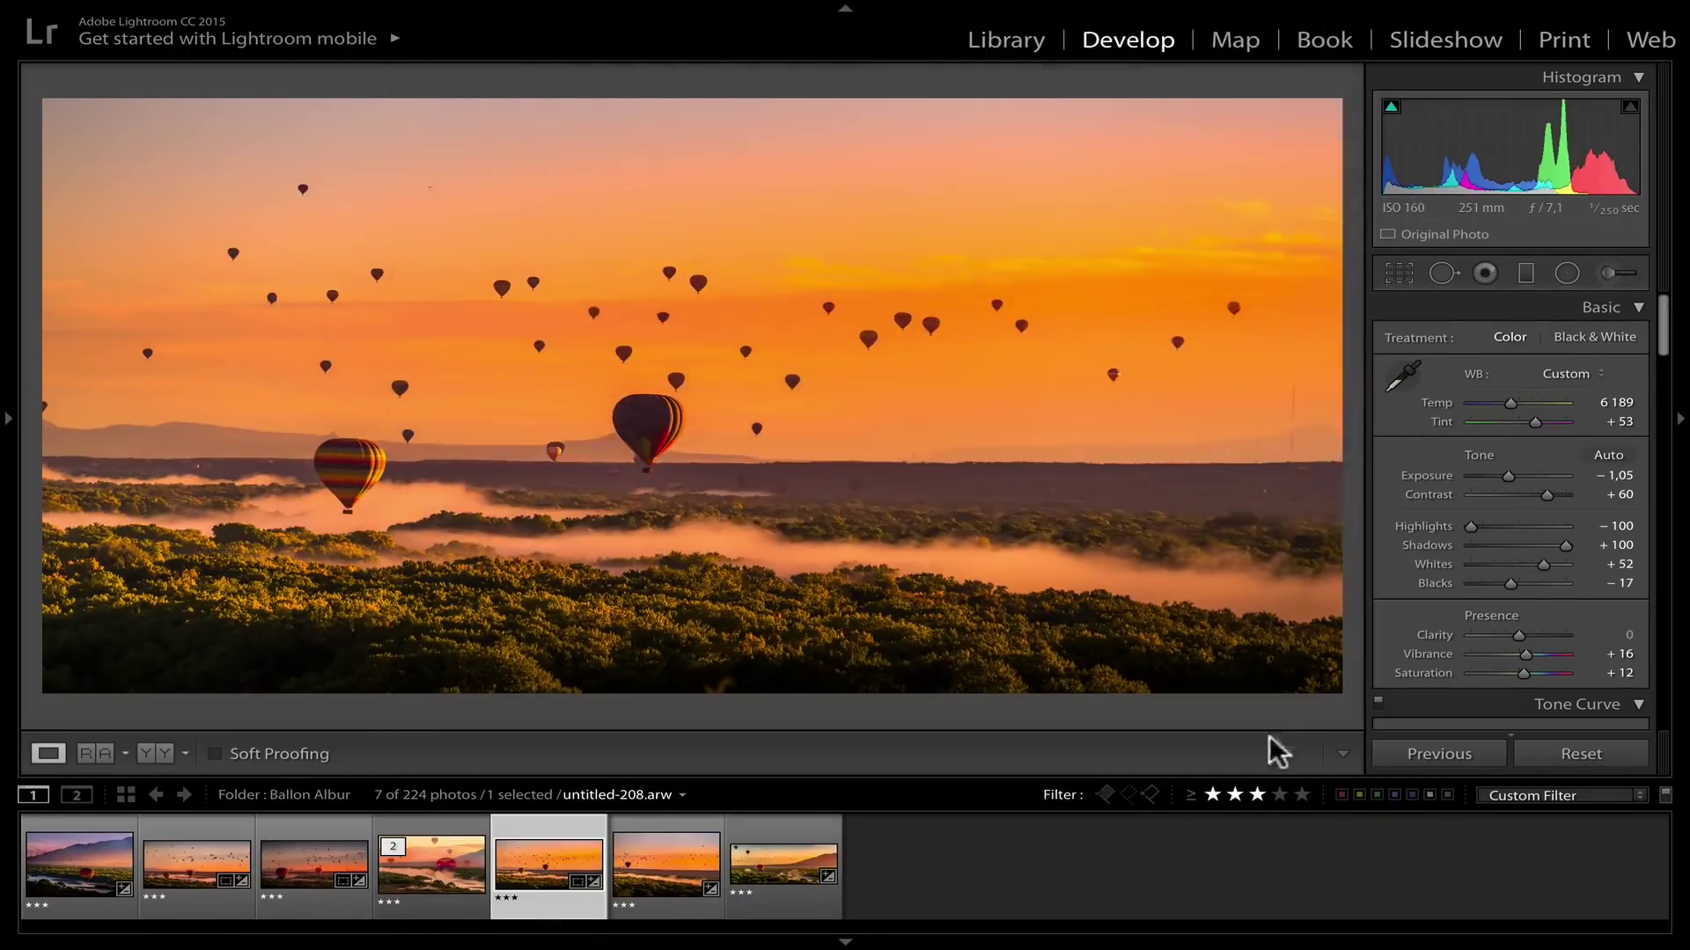
# Clear the rating filter, select untitled-255 and paste the copied sunset settings onto it
pyautogui.click(1158, 801)
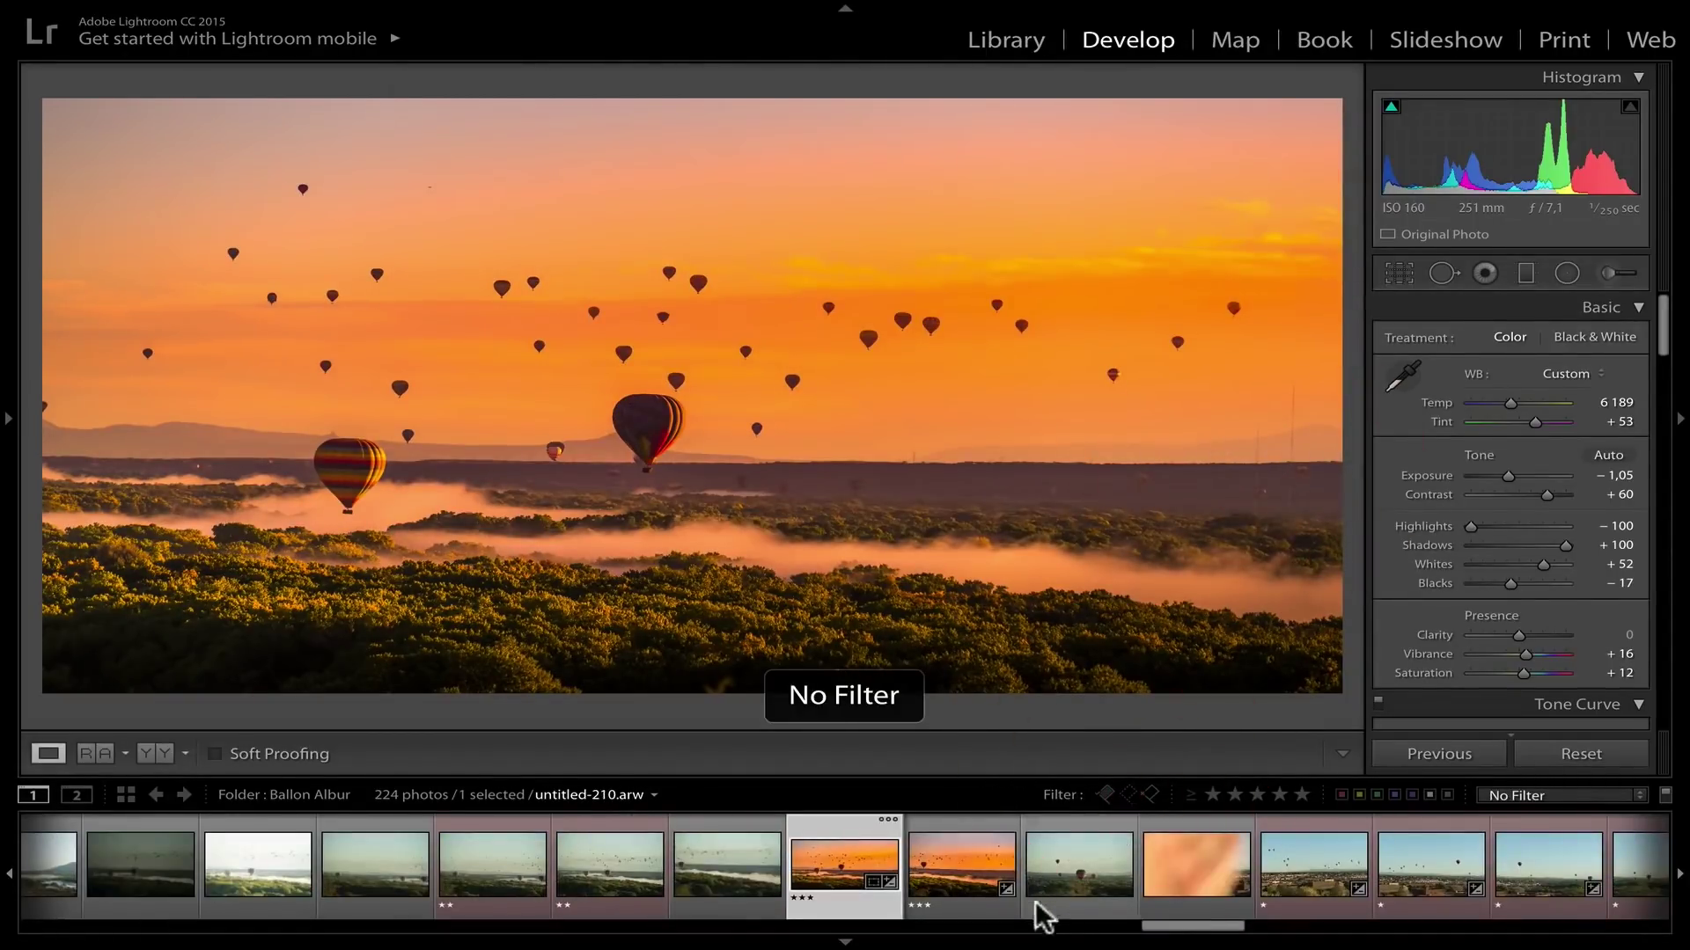
pyautogui.moveTo(1160, 929); pyautogui.dragTo(1510, 923)
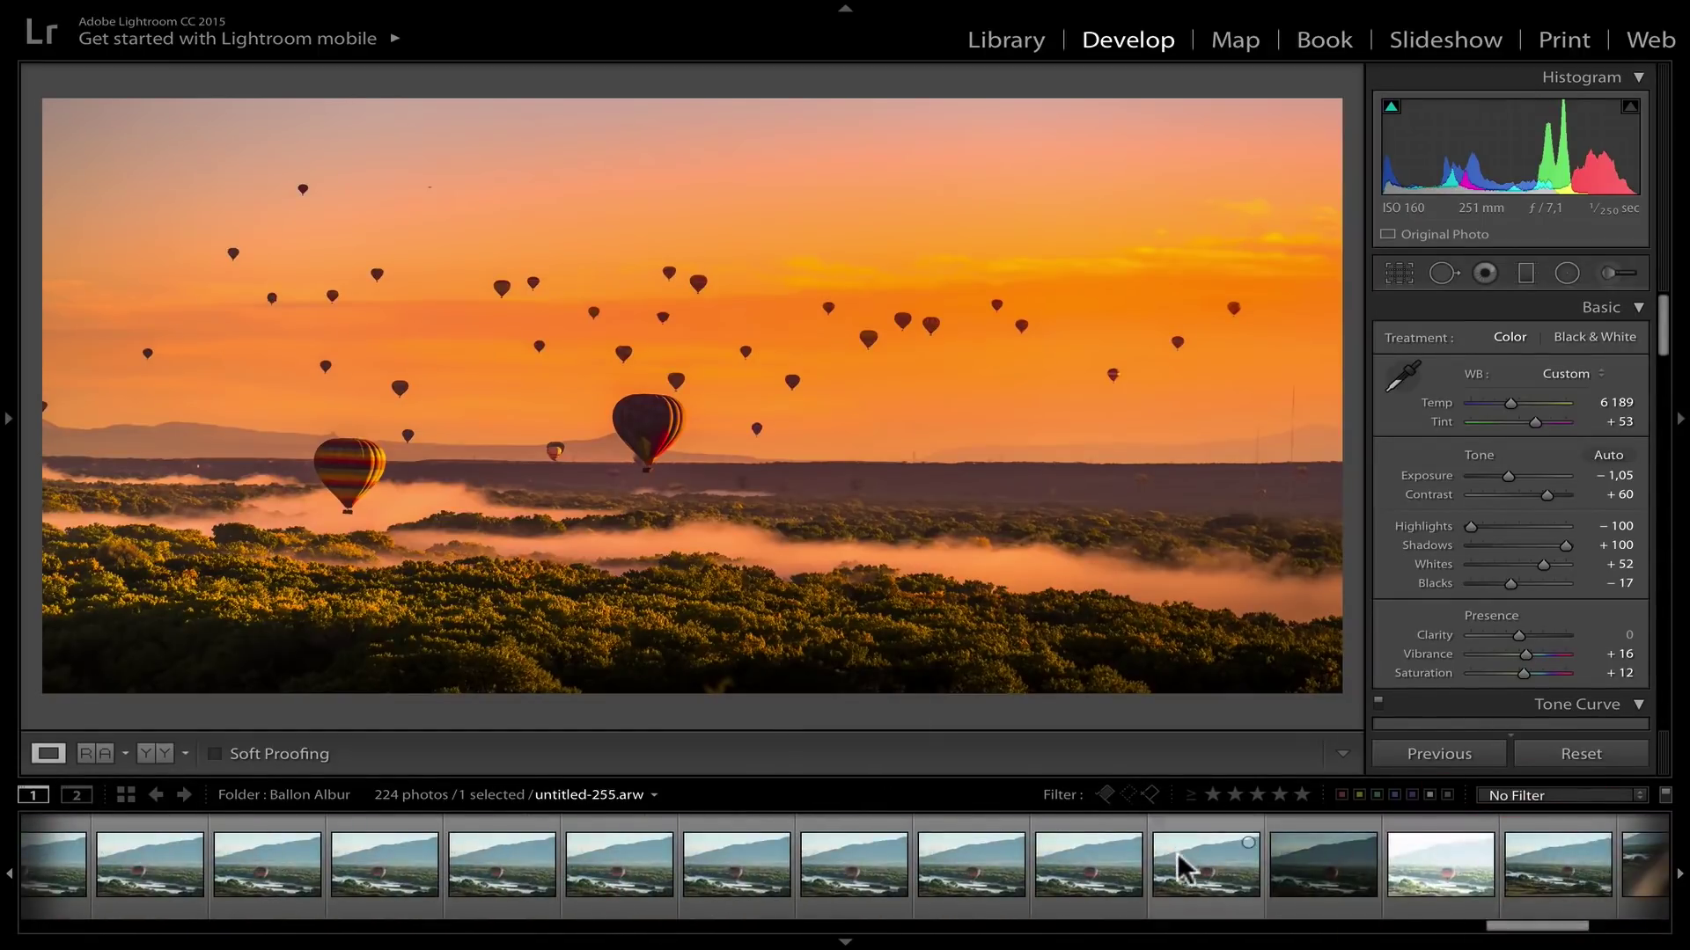
pyautogui.click(1107, 862)
pyautogui.click(1216, 860)
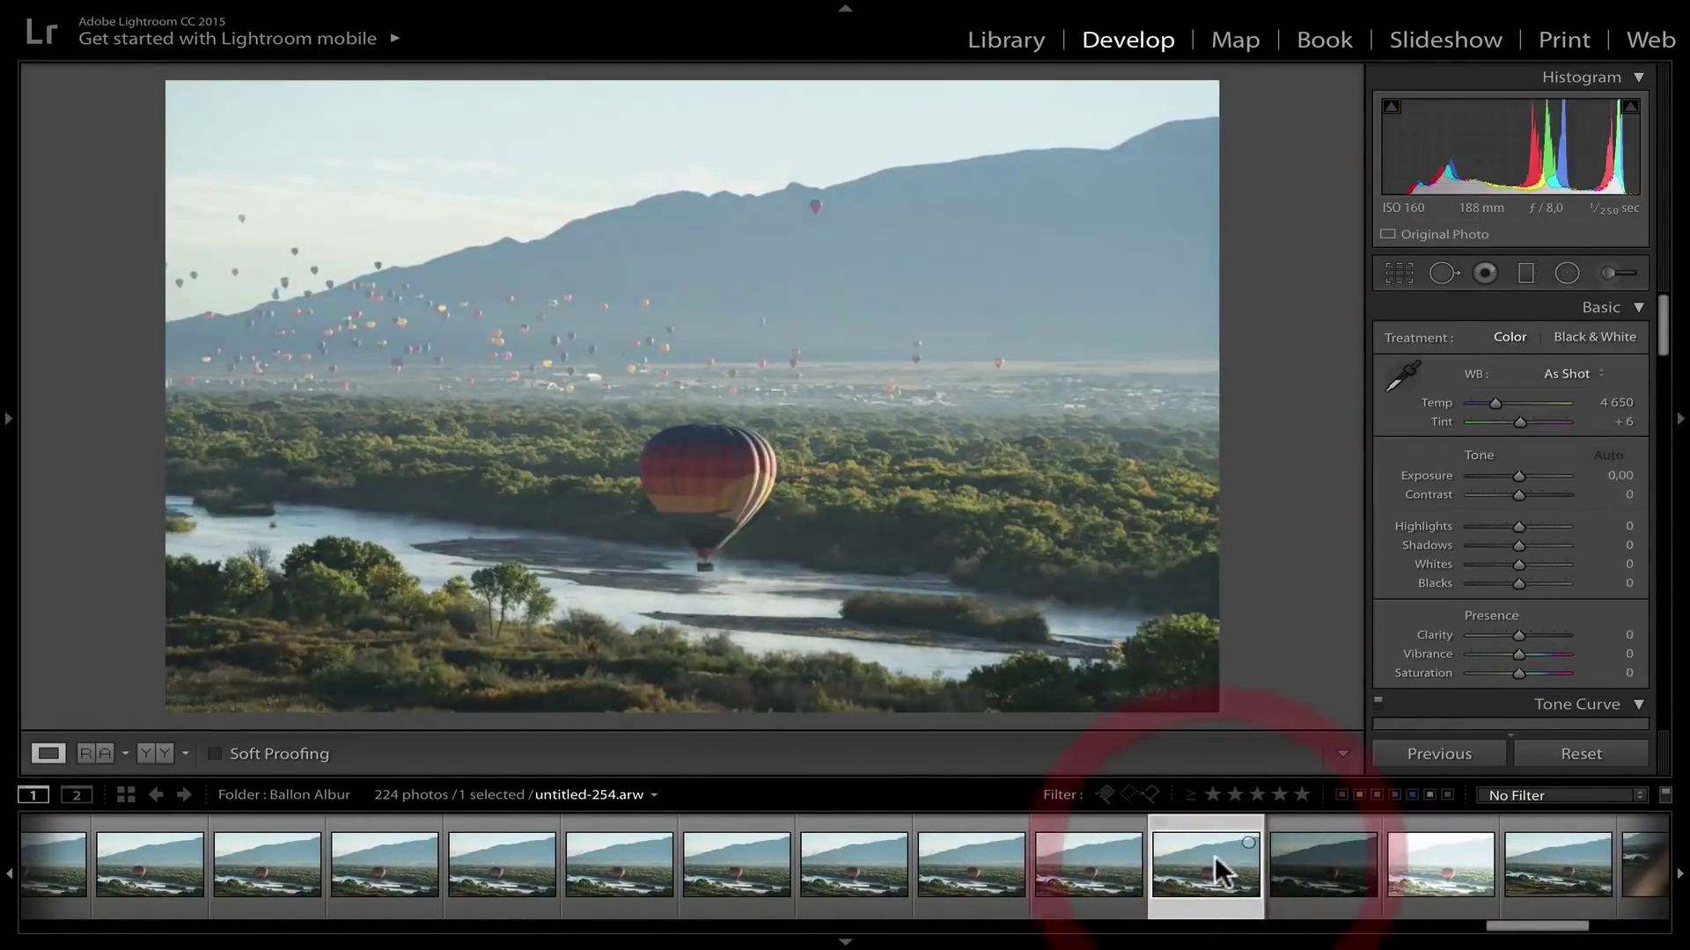
pyautogui.hotkey('ctrl', 'shift', 'v')
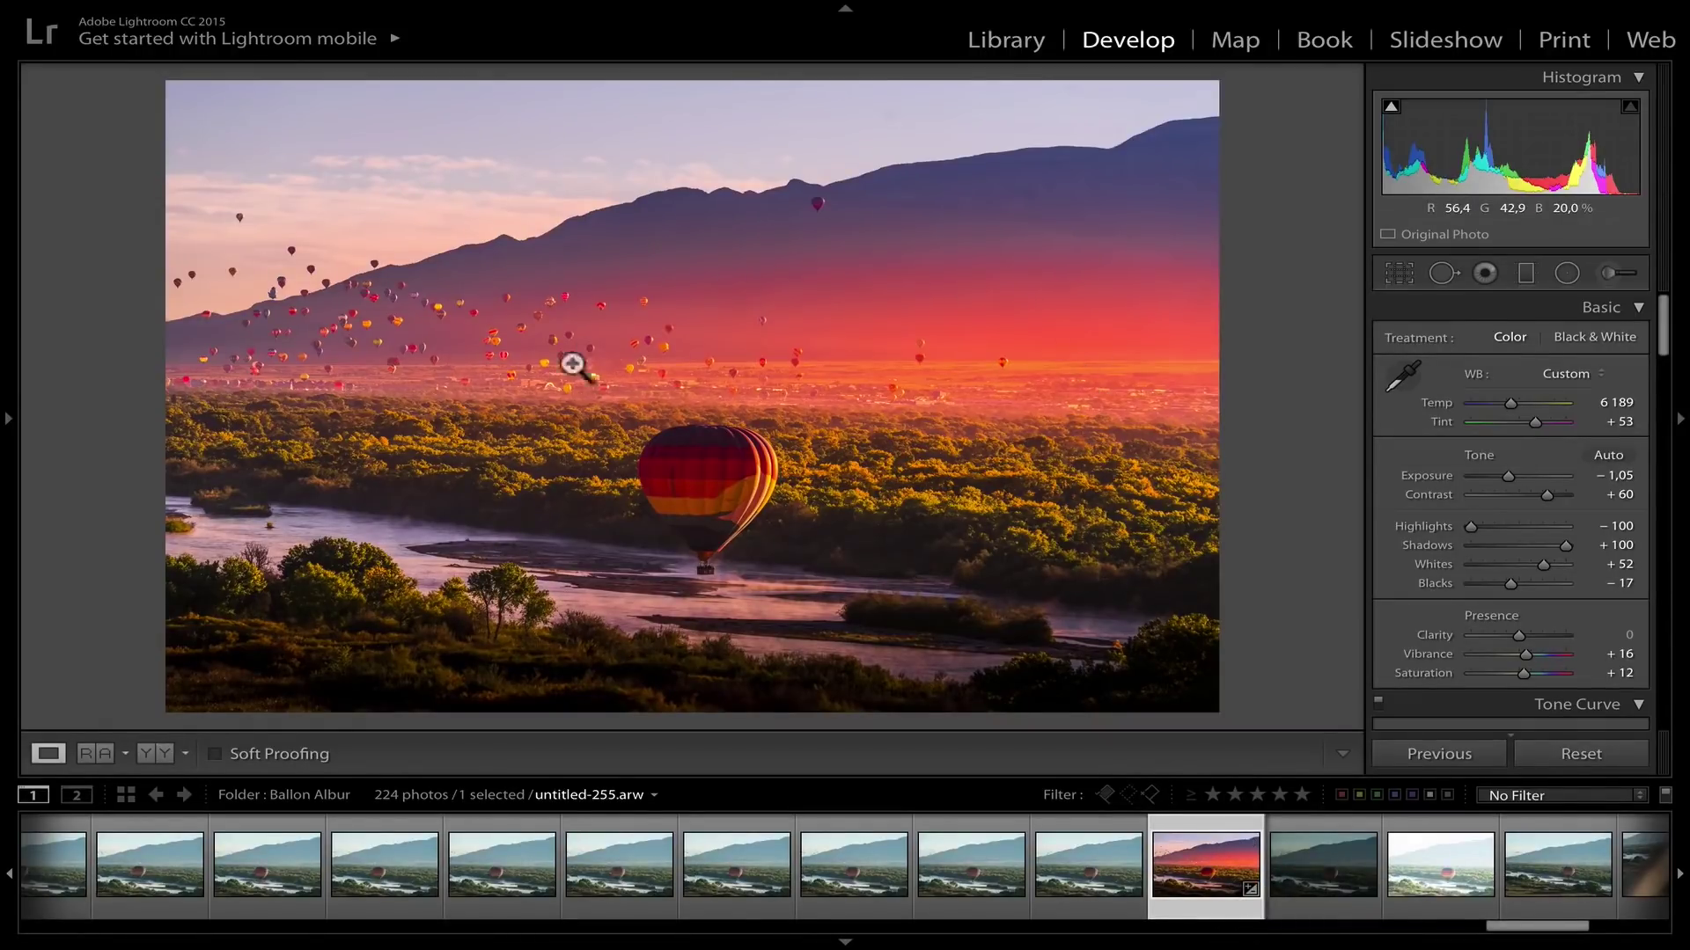
# Move the radial filter over the balloon band with Temp 33, Tint 18, Exposure 0.22, Saturation 32
pyautogui.click(1566, 273)
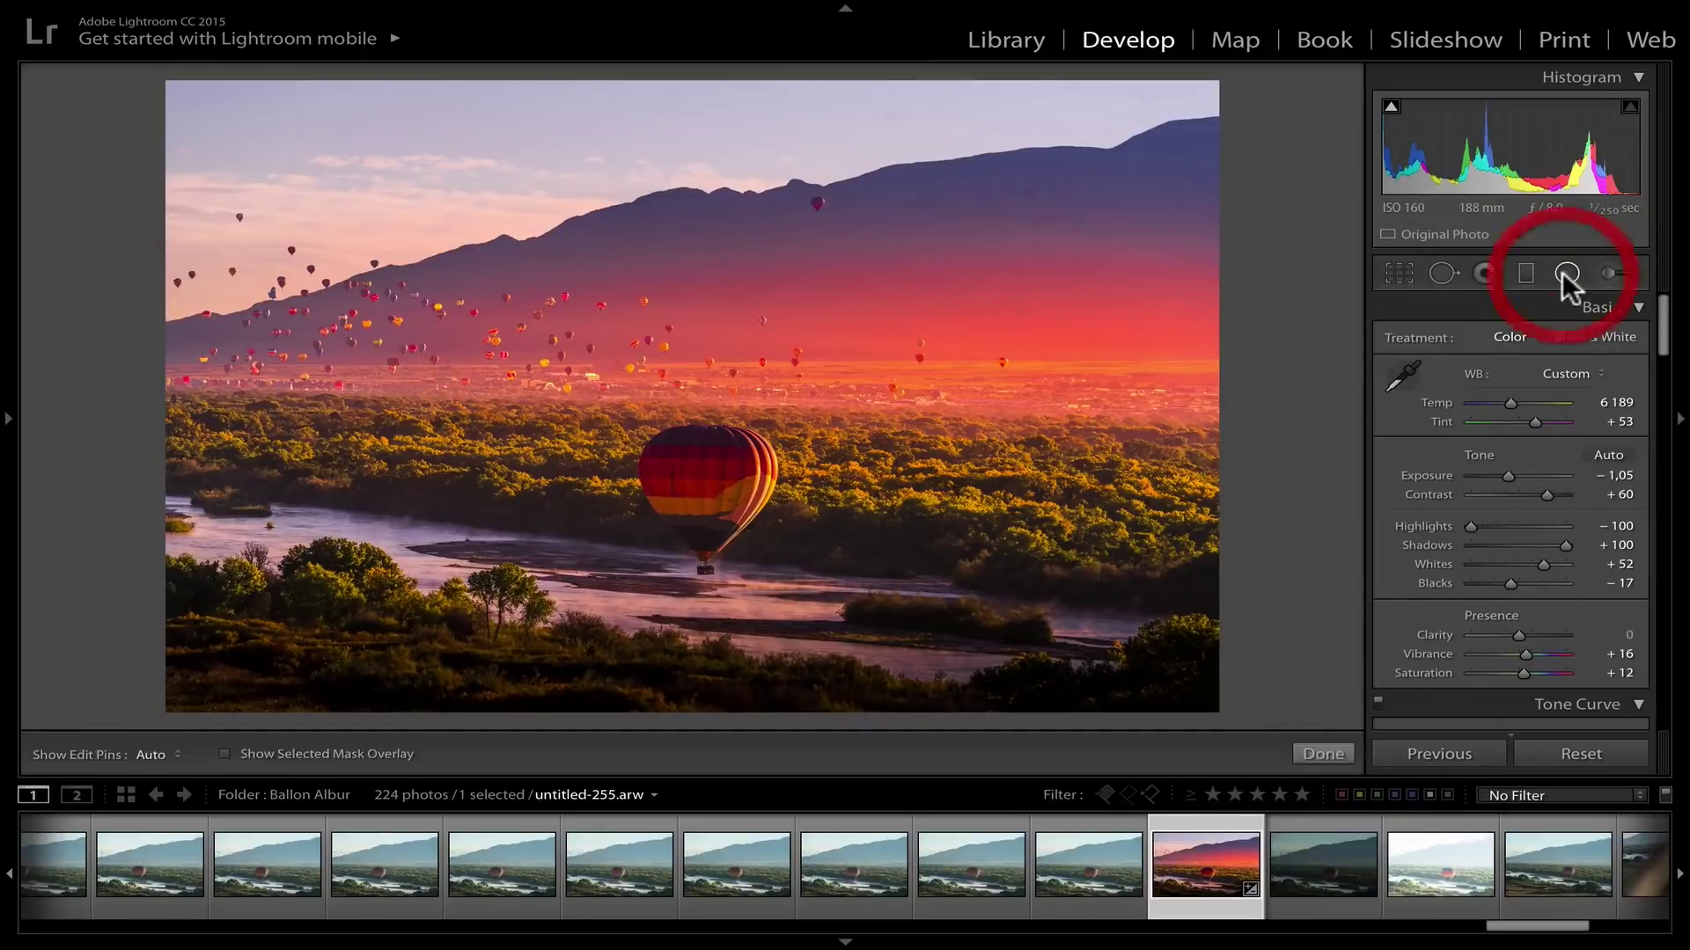
pyautogui.rightClick(1081, 345)
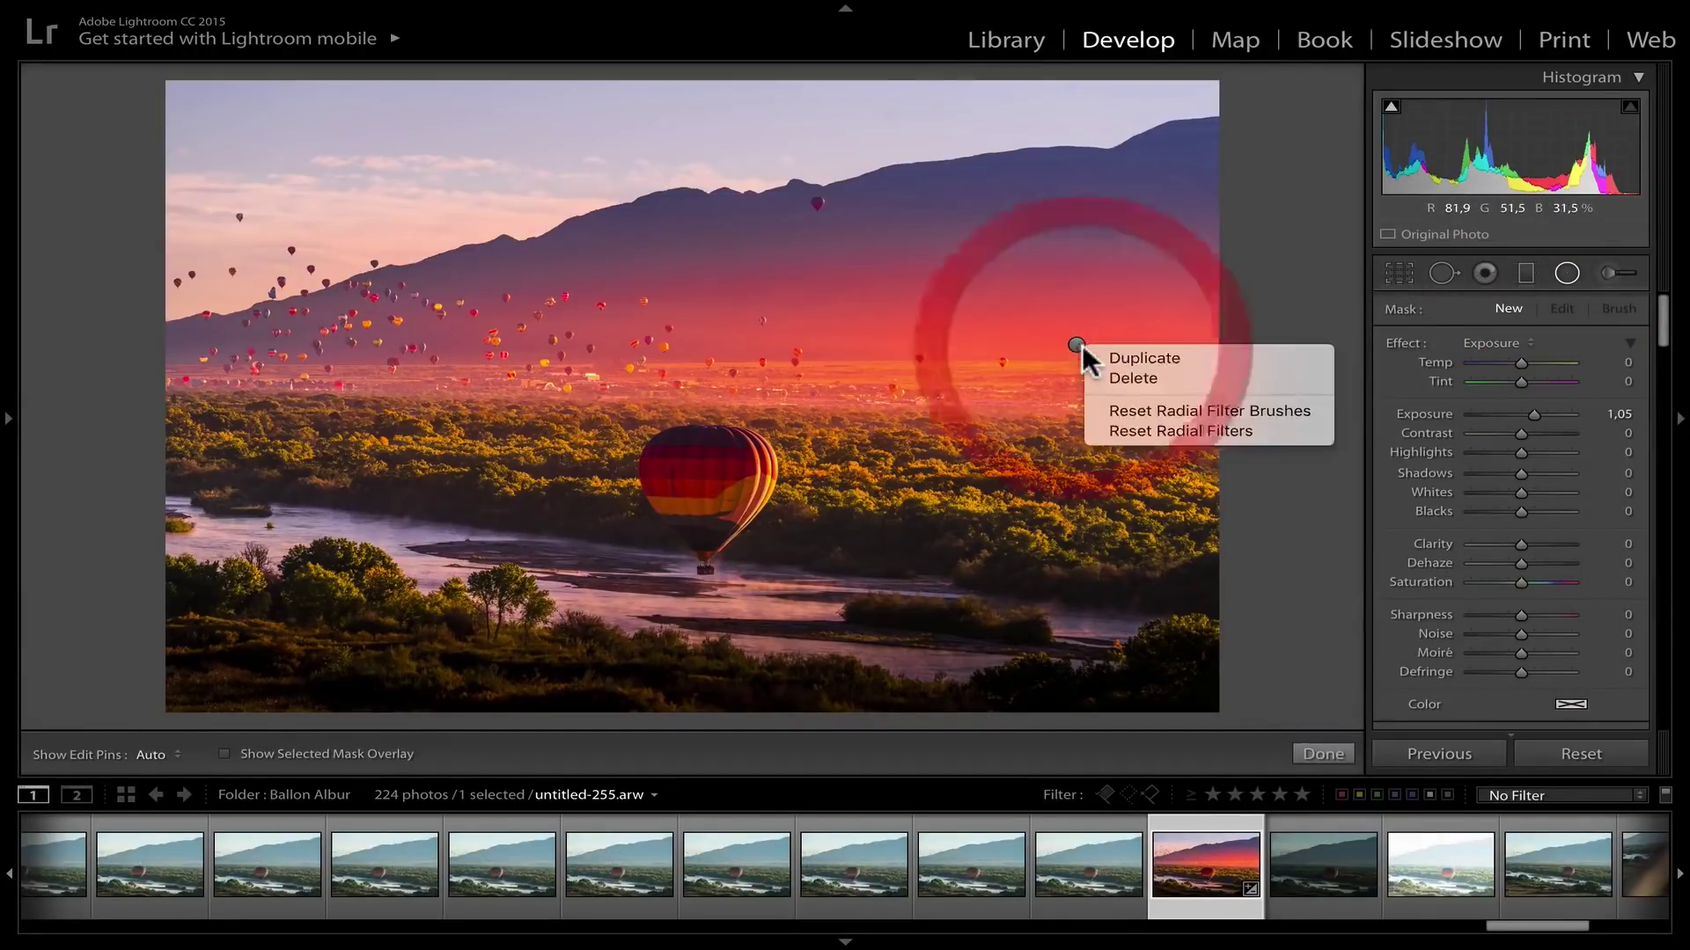
pyautogui.click(1074, 336)
pyautogui.click(1078, 339)
pyautogui.moveTo(1078, 339); pyautogui.dragTo(1035, 356)
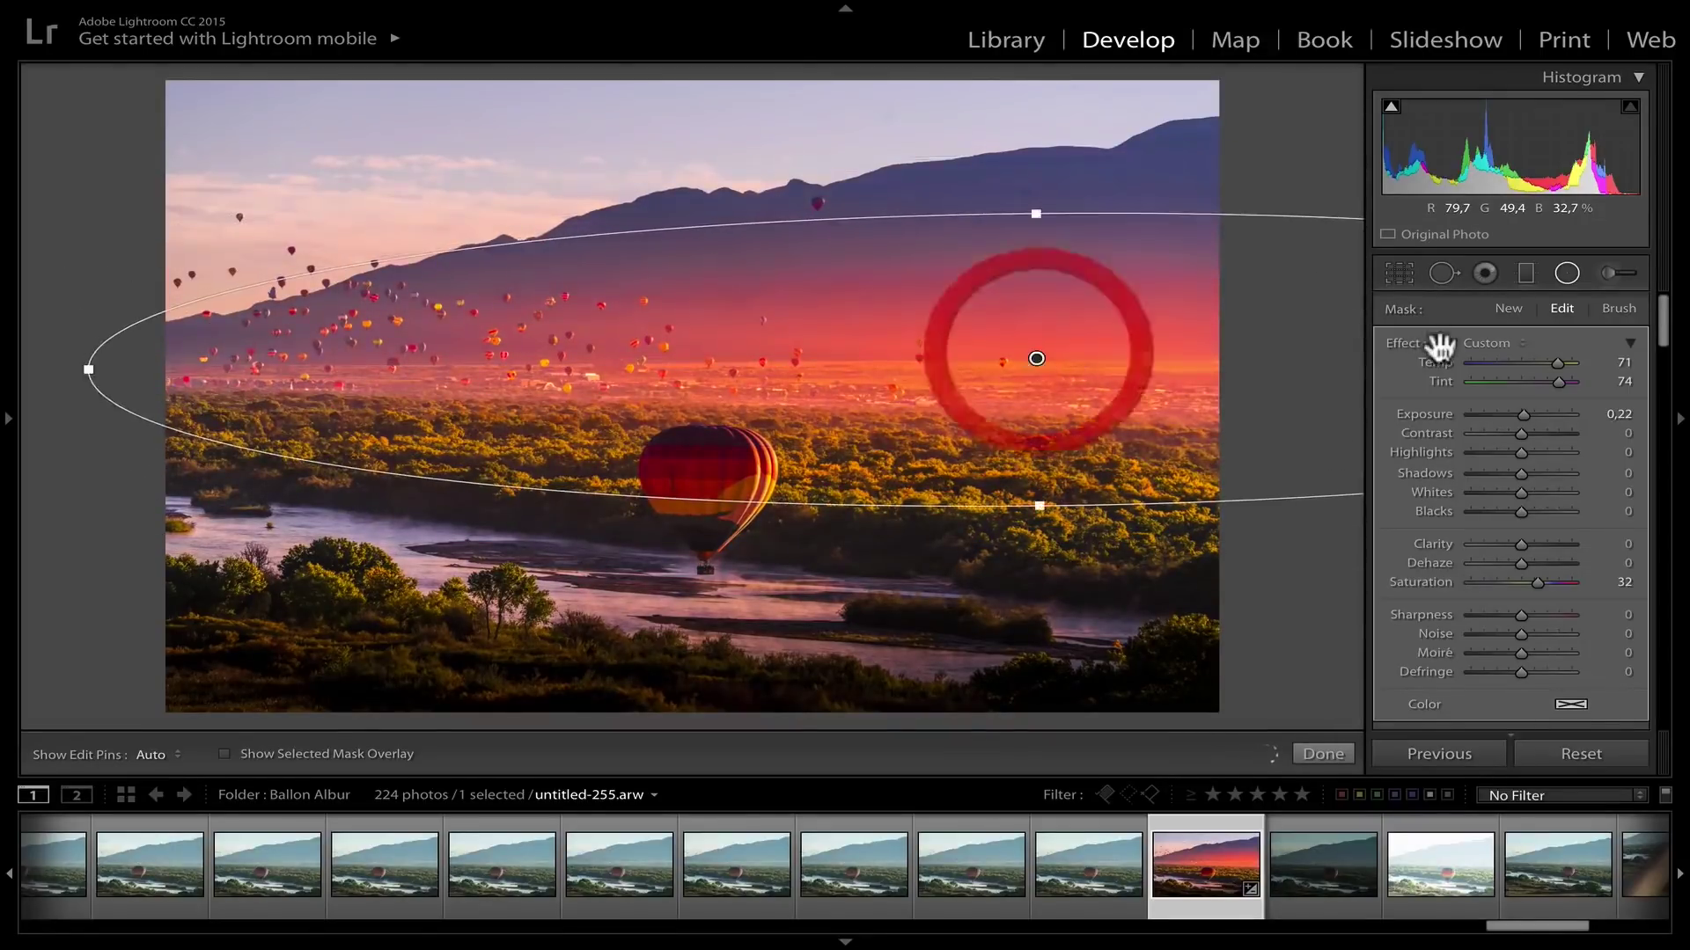
pyautogui.moveTo(1560, 382)
pyautogui.mouseDown()
pyautogui.moveTo(1545, 382)
pyautogui.moveTo(1553, 357)
pyautogui.moveTo(1531, 373)
pyautogui.mouseUp()
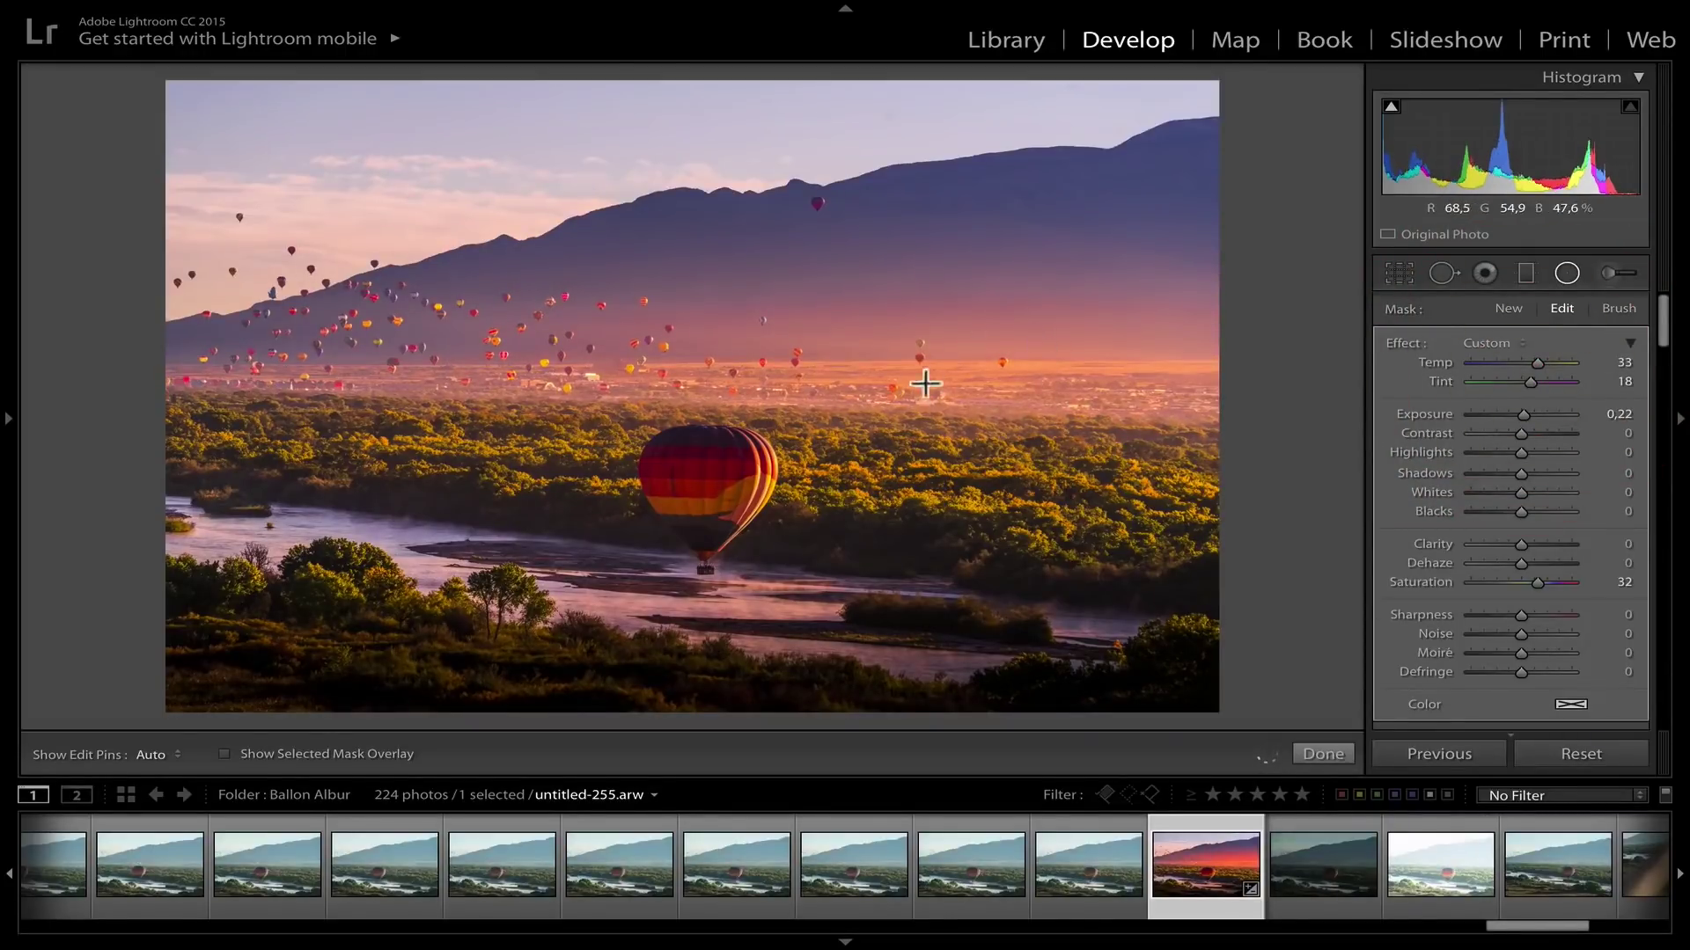
pyautogui.moveTo(1034, 359)
pyautogui.mouseDown()
pyautogui.moveTo(1053, 525)
pyautogui.moveTo(916, 626)
pyautogui.moveTo(600, 493)
pyautogui.moveTo(697, 377)
pyautogui.moveTo(901, 339)
pyautogui.moveTo(1007, 385)
pyautogui.moveTo(699, 559)
pyautogui.moveTo(928, 381)
pyautogui.moveTo(1045, 385)
pyautogui.mouseUp()
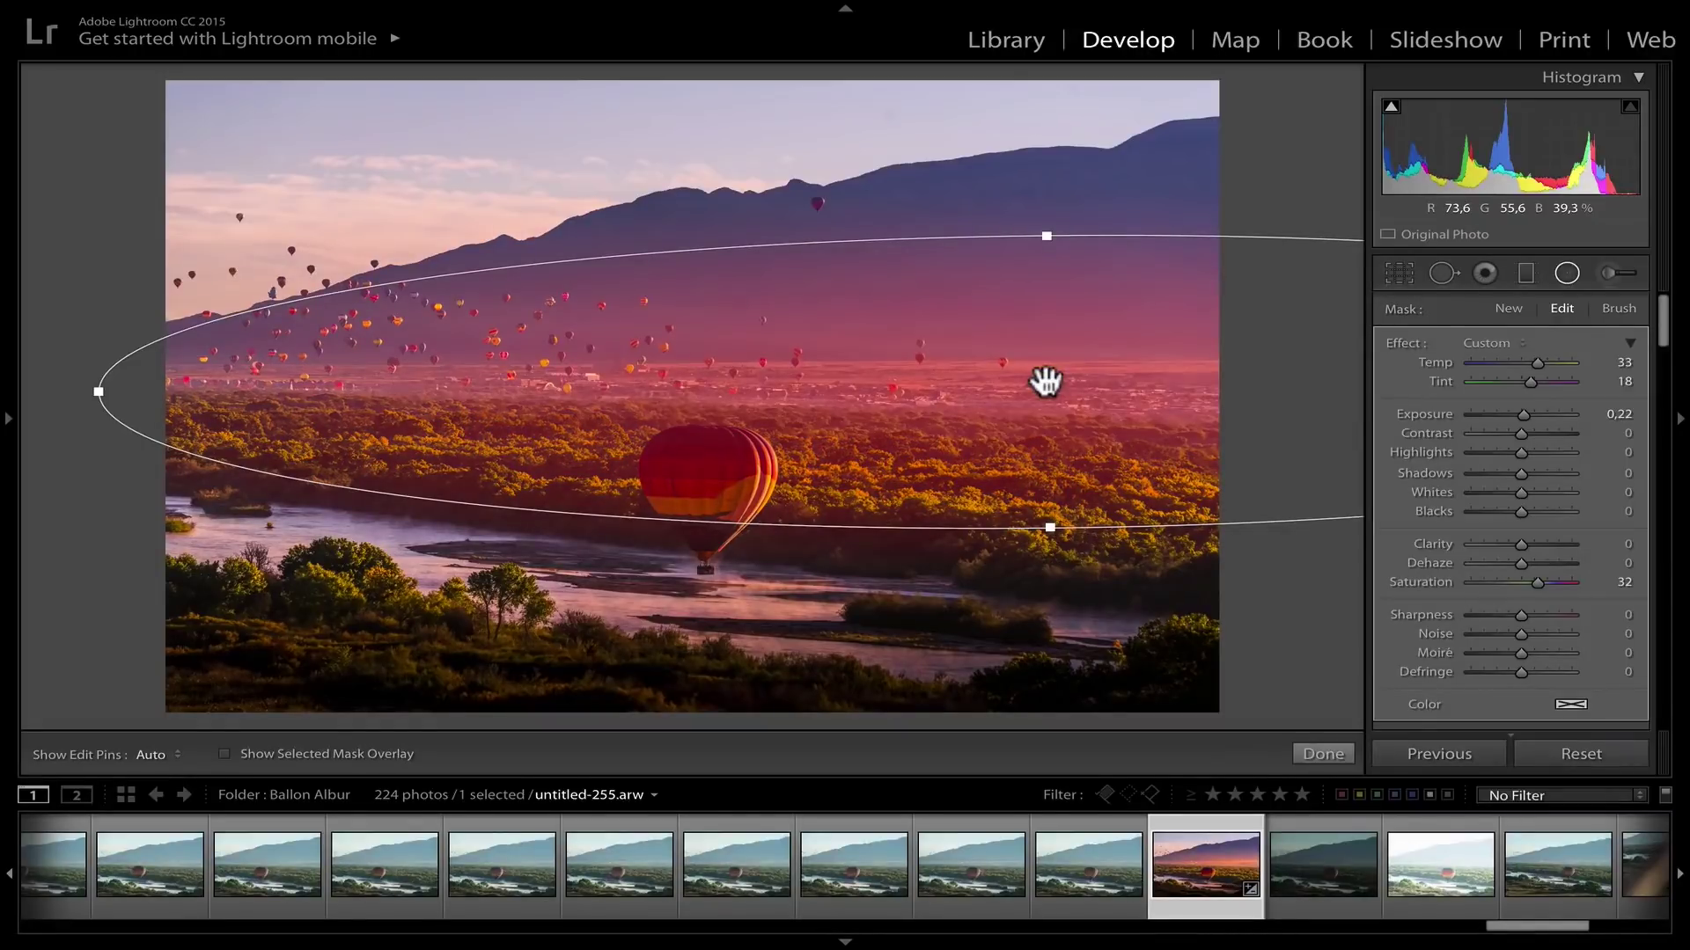
pyautogui.moveTo(1048, 388); pyautogui.dragTo(993, 325)
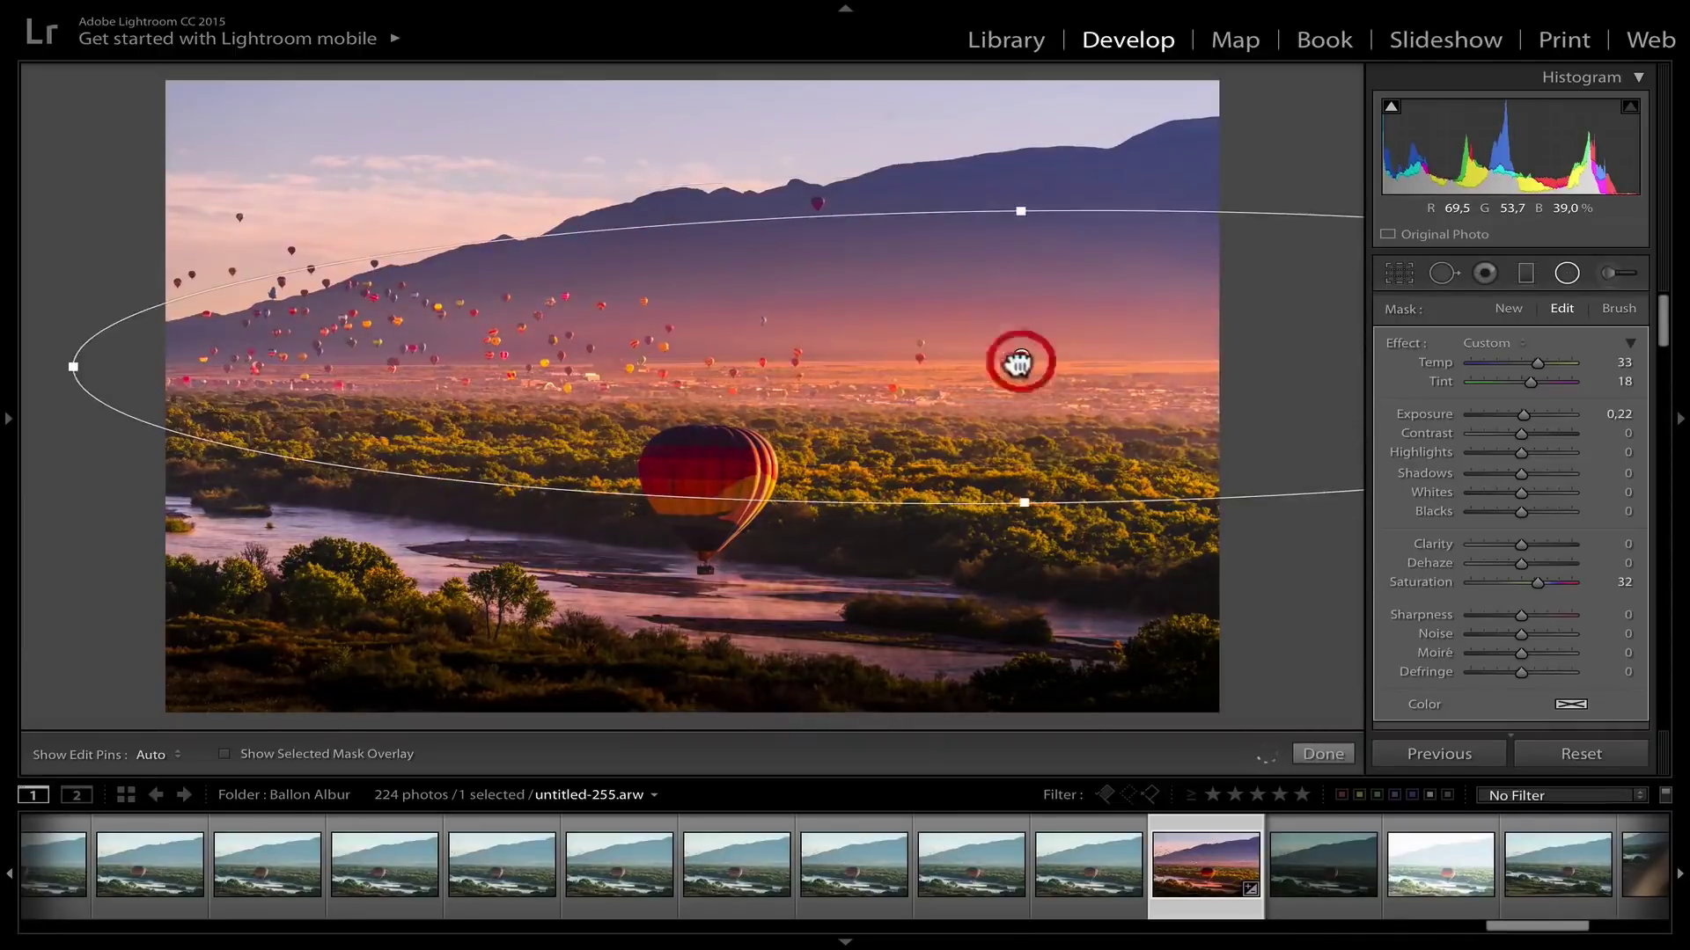
pyautogui.click(1019, 360)
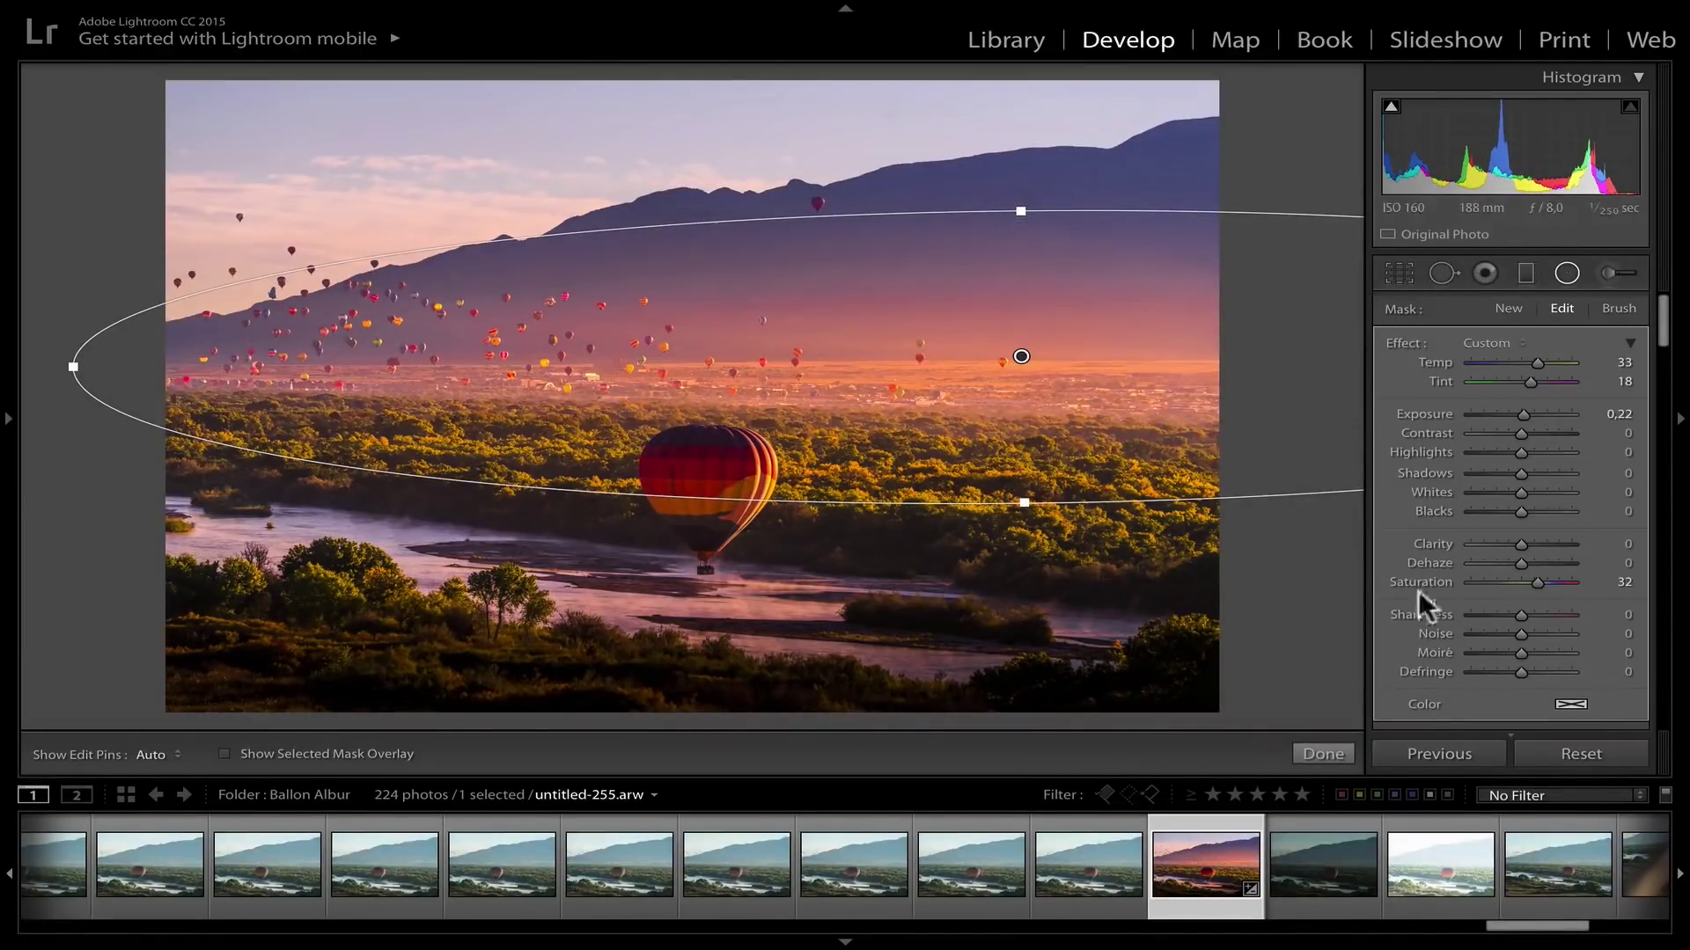
pyautogui.click(1341, 748)
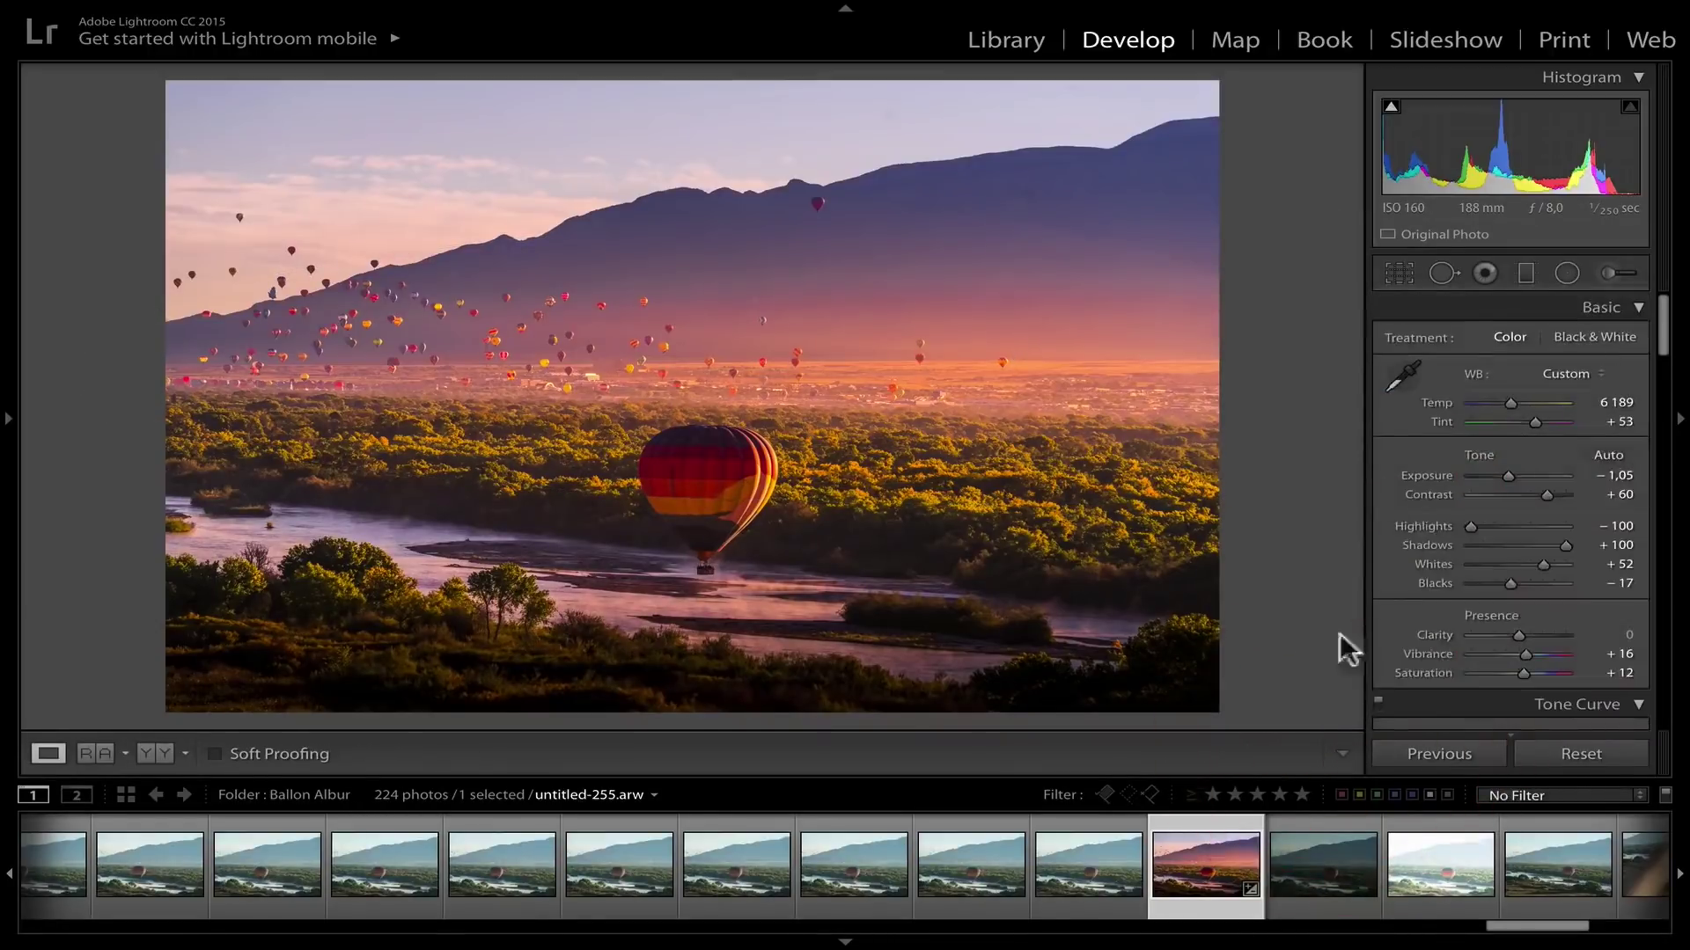
# Rotate the sky gradient along the mountain slope and set Exposure −0.90 and Temp −24
pyautogui.click(1525, 273)
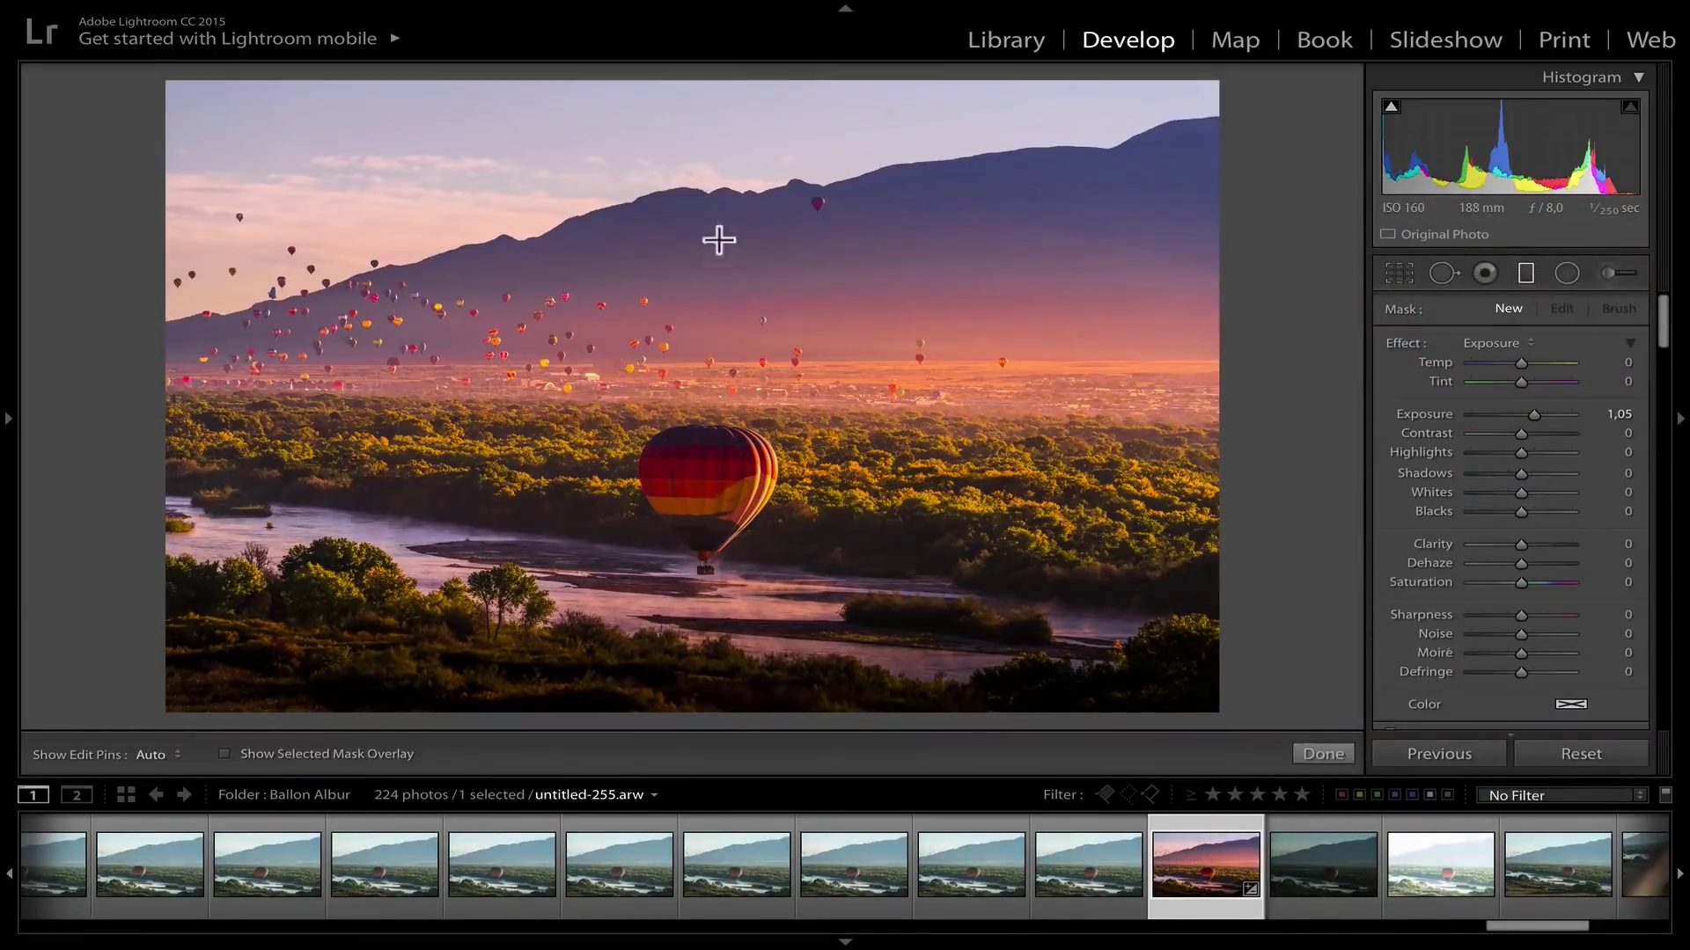
pyautogui.click(773, 299)
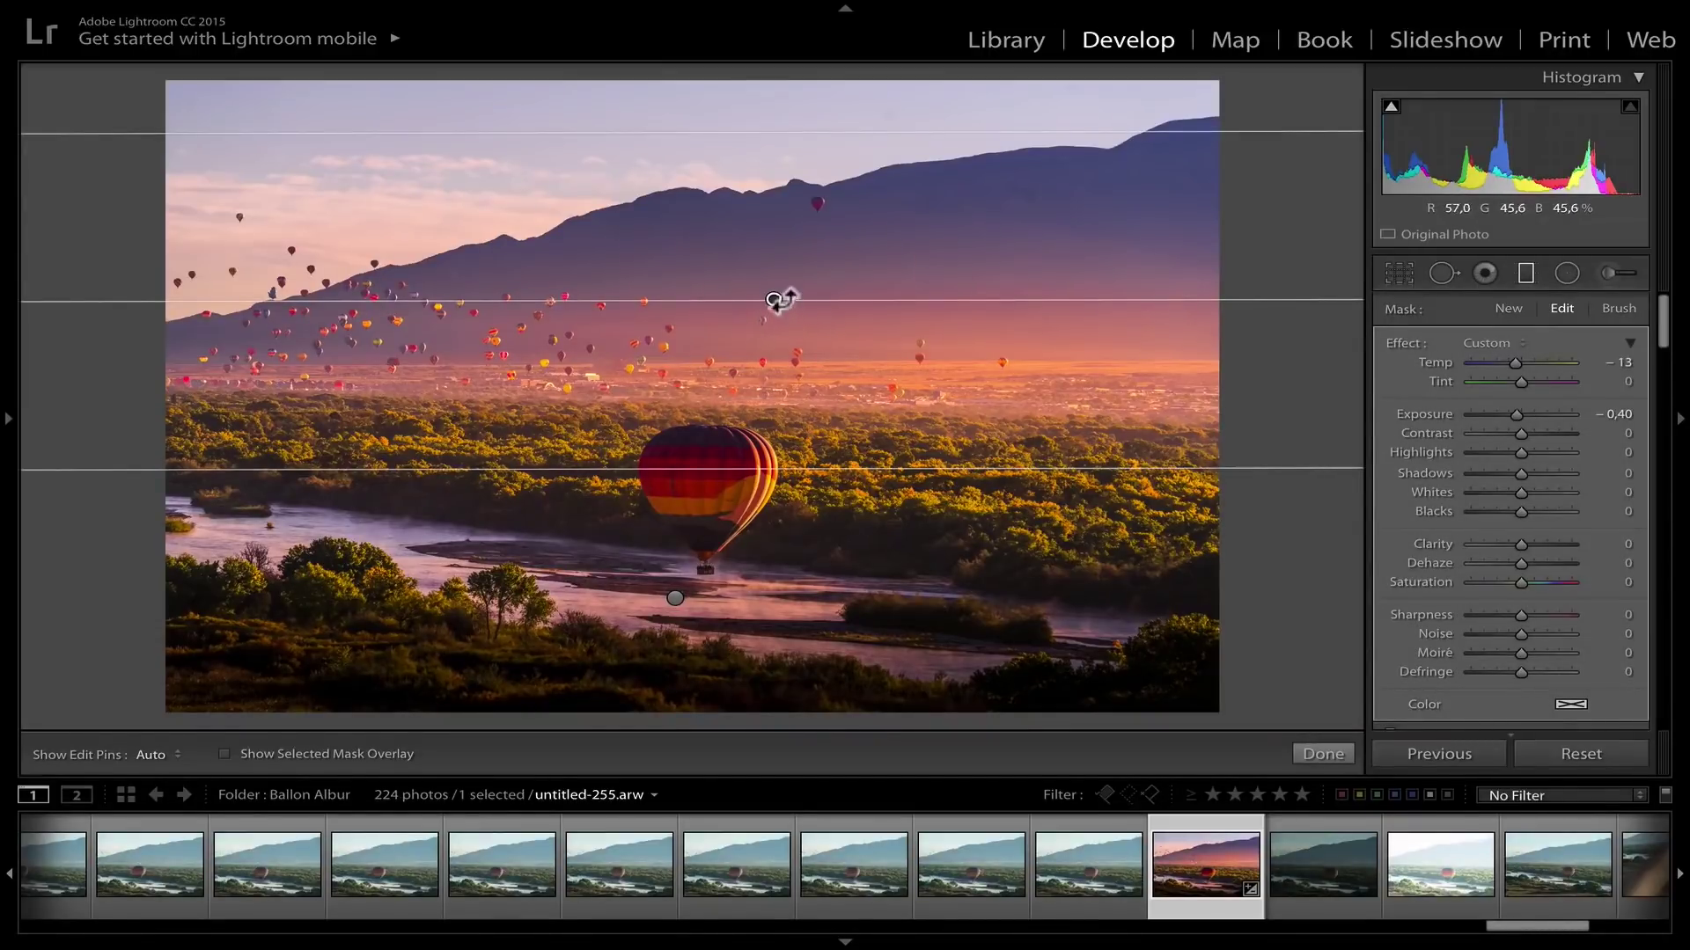
pyautogui.moveTo(781, 302); pyautogui.dragTo(780, 298)
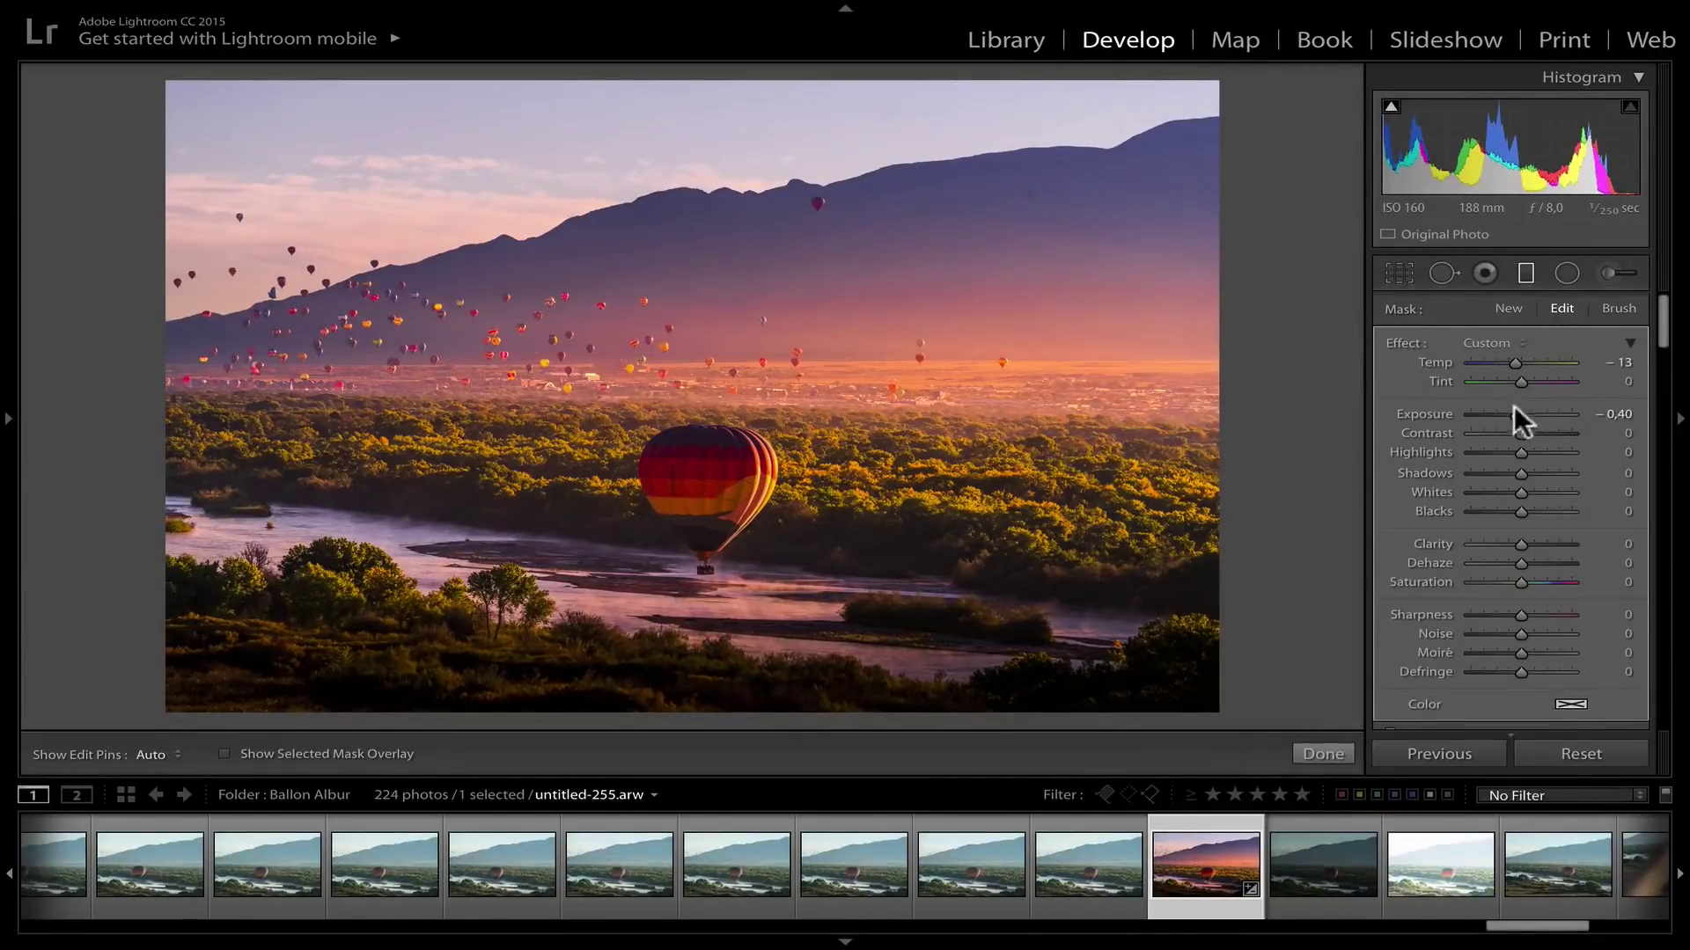
pyautogui.moveTo(1513, 410); pyautogui.dragTo(1510, 359)
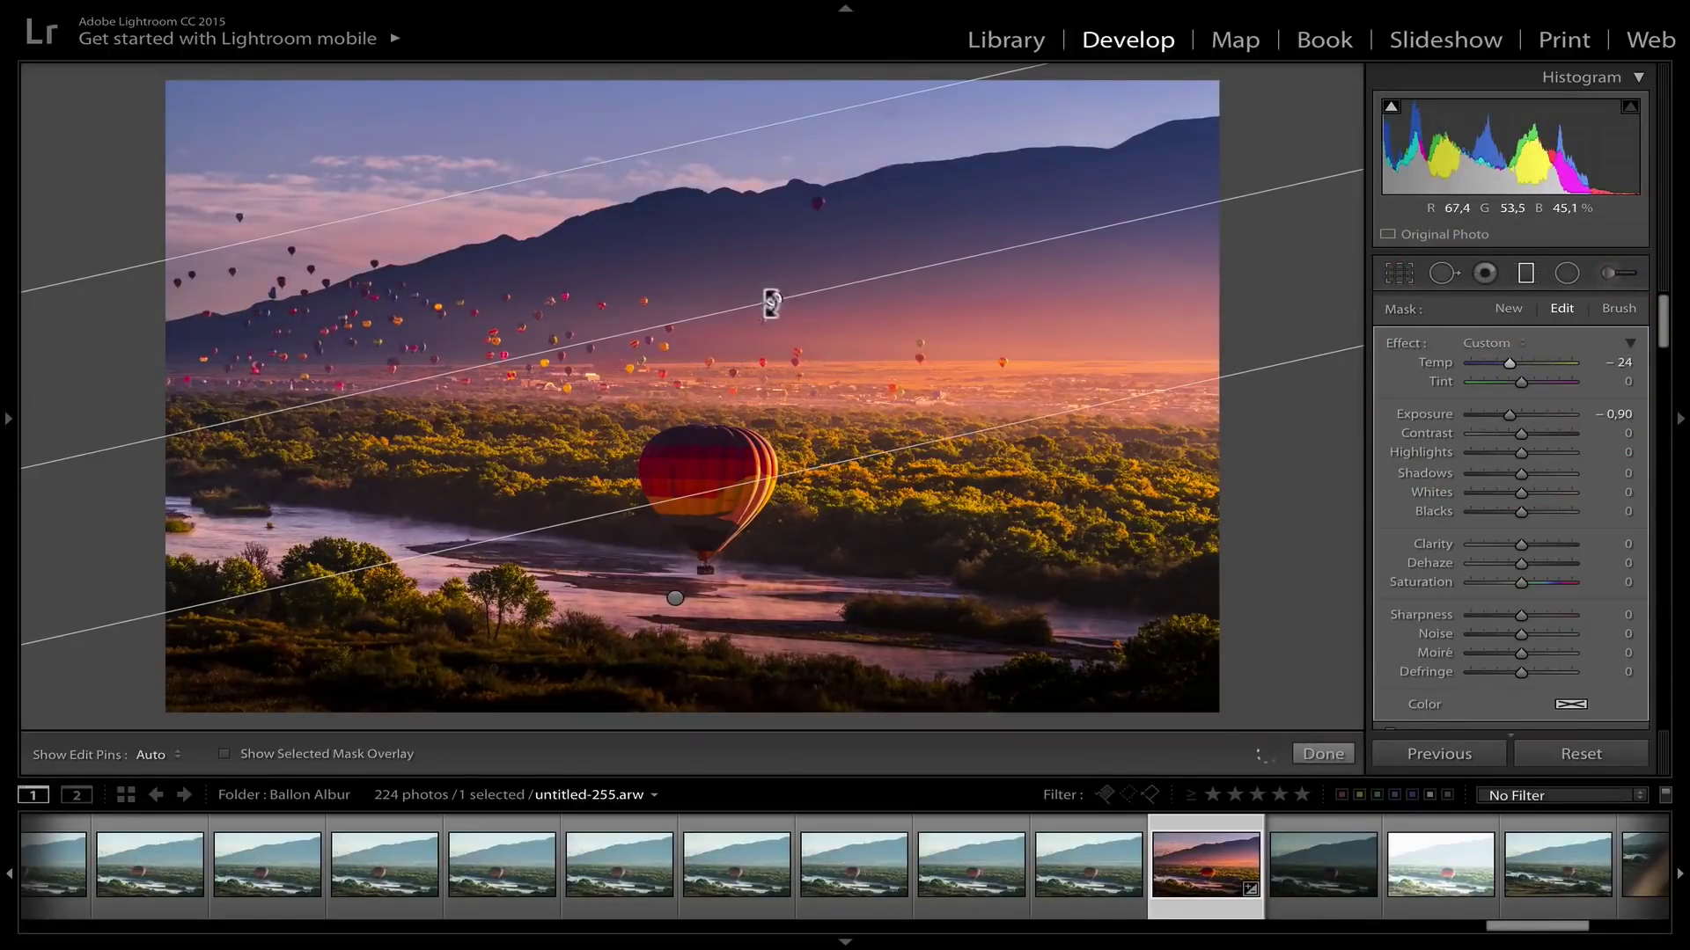
pyautogui.moveTo(773, 299); pyautogui.dragTo(770, 295)
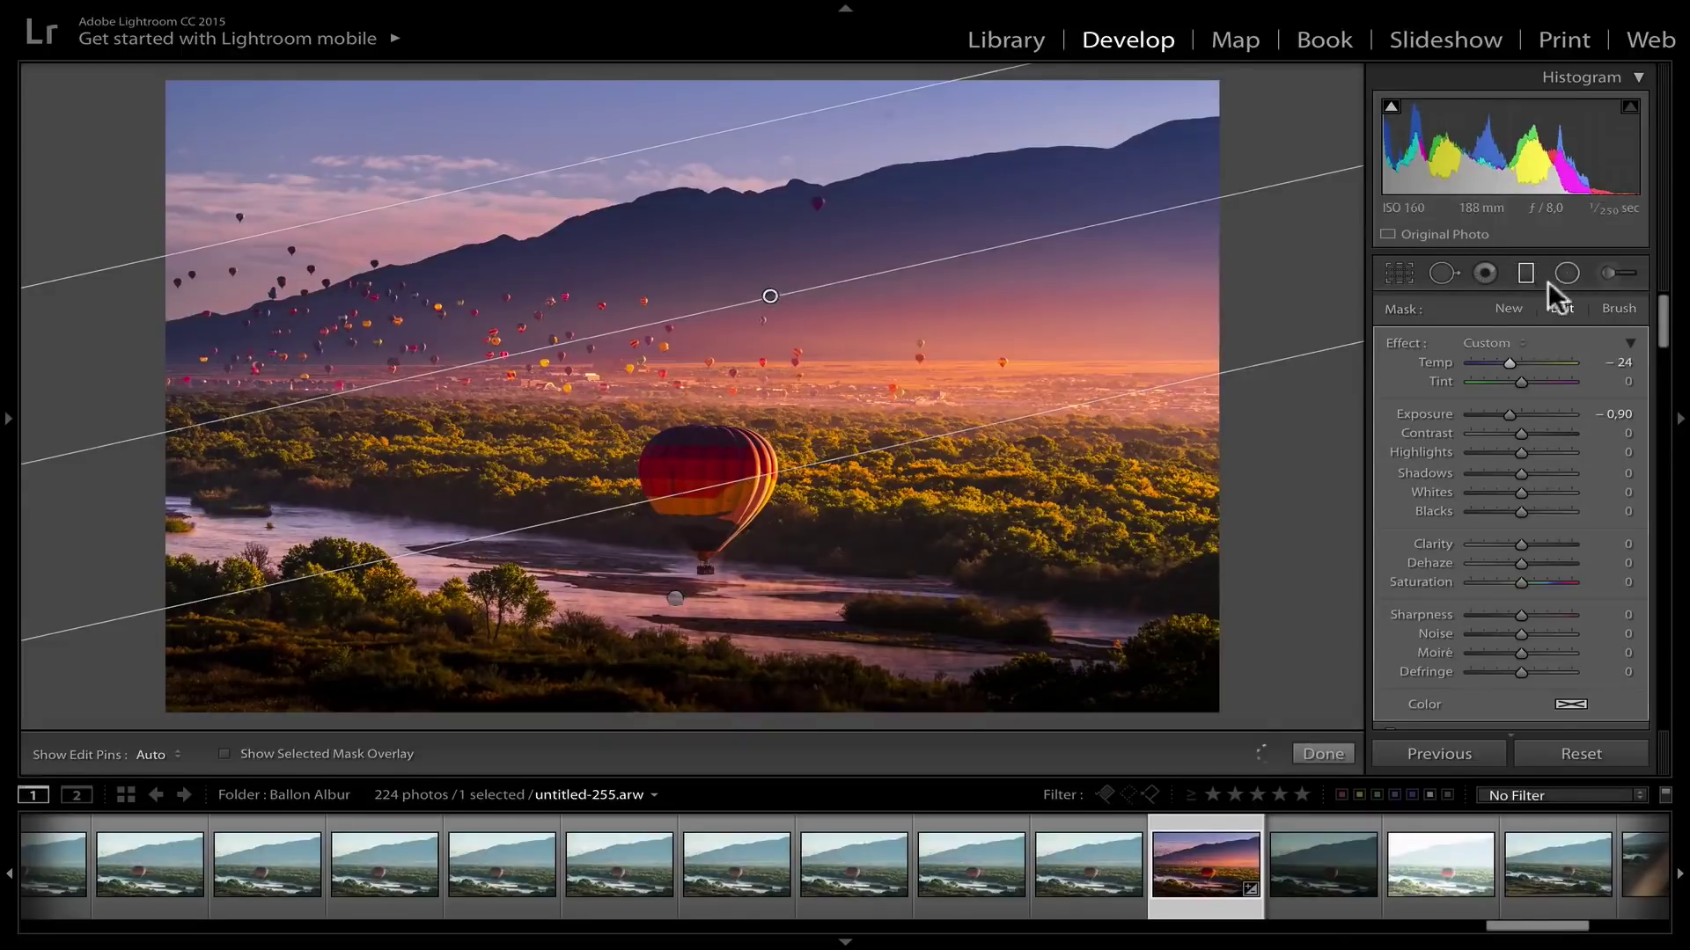
pyautogui.click(1621, 309)
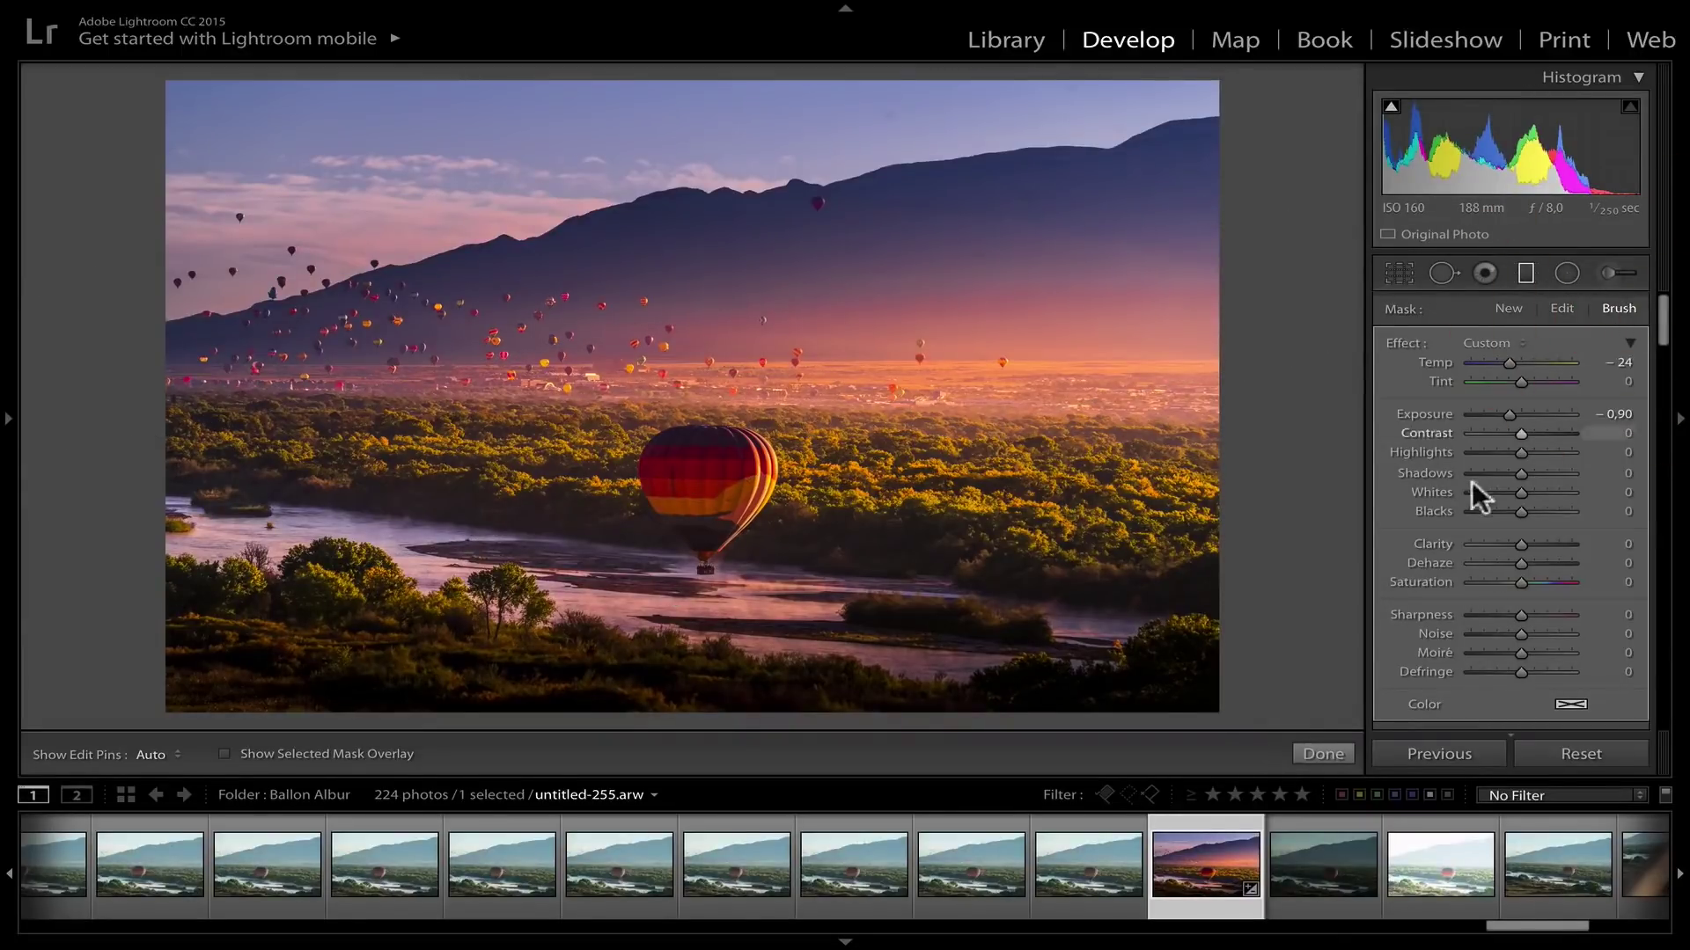
# Erase the sky gradient's mask over the mountain with a size 24 Auto Mask eraser at raised flow
pyautogui.scroll(-3, 1491, 507)
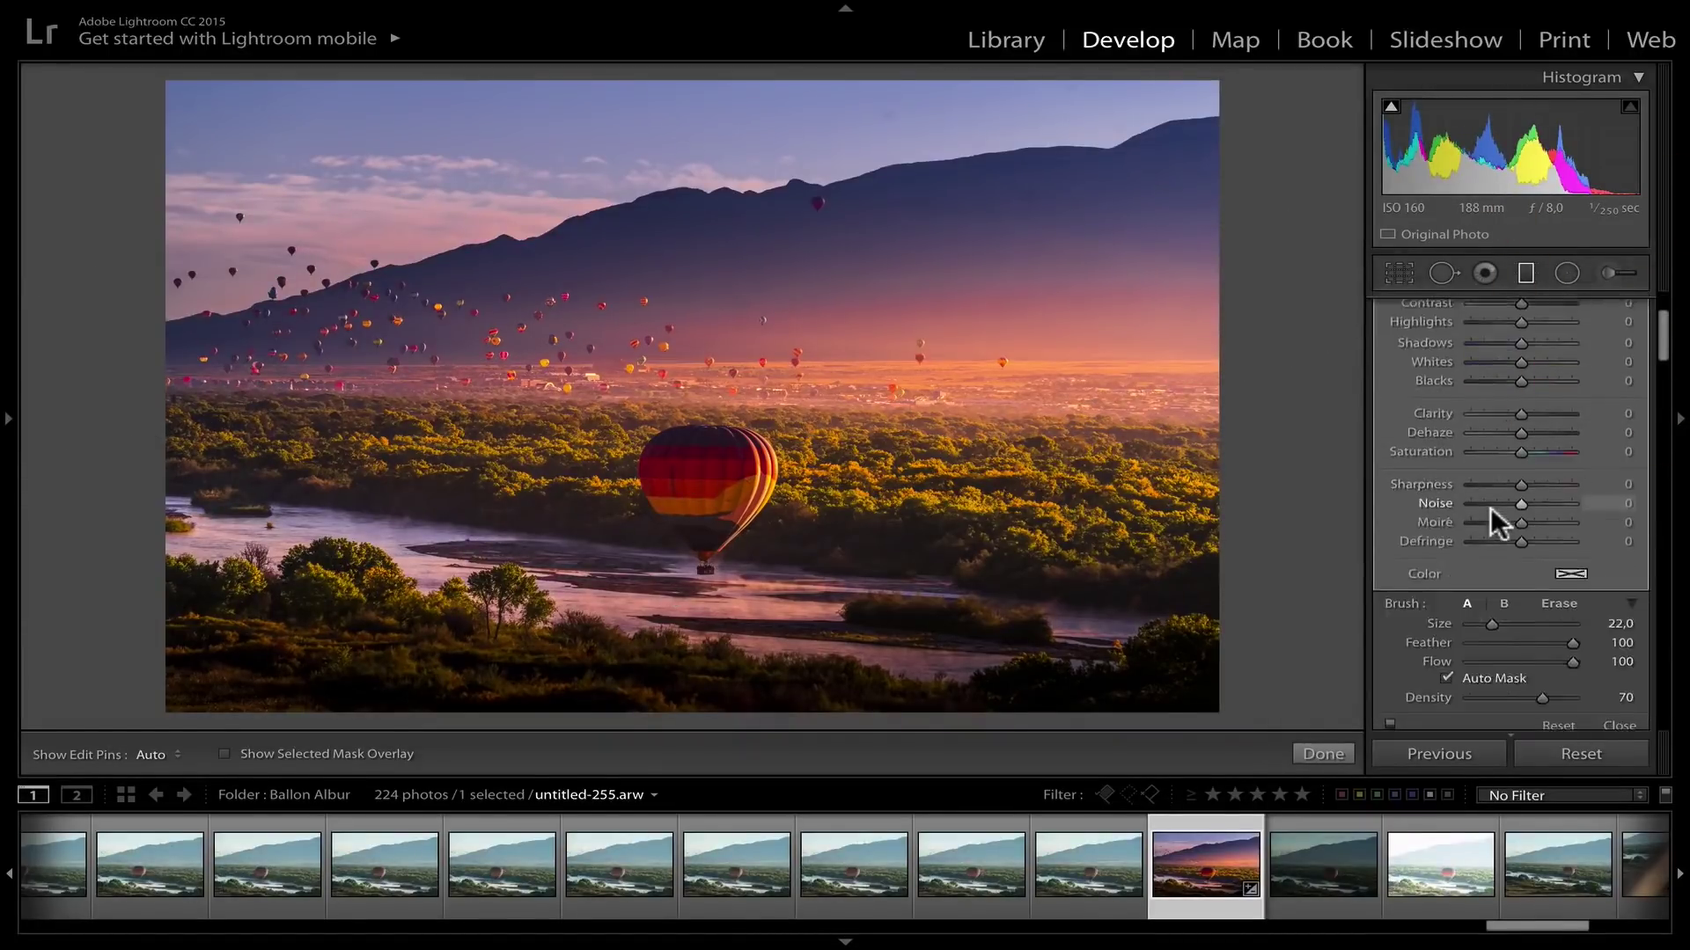
pyautogui.click(1560, 606)
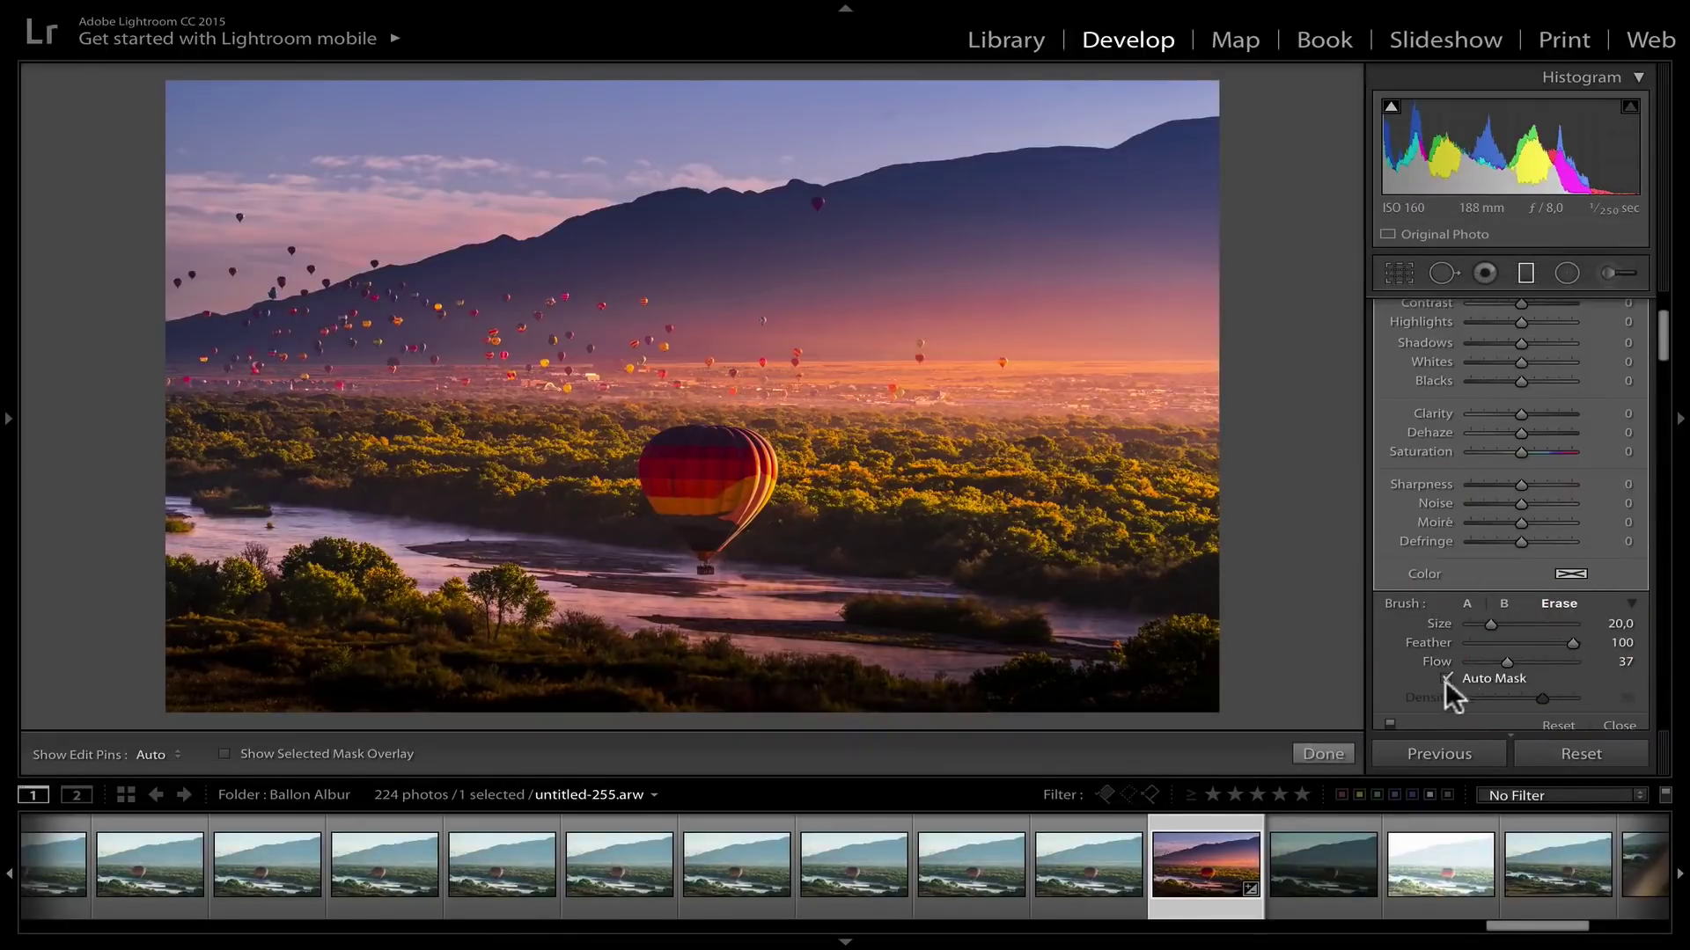
pyautogui.moveTo(1506, 662); pyautogui.dragTo(1517, 664)
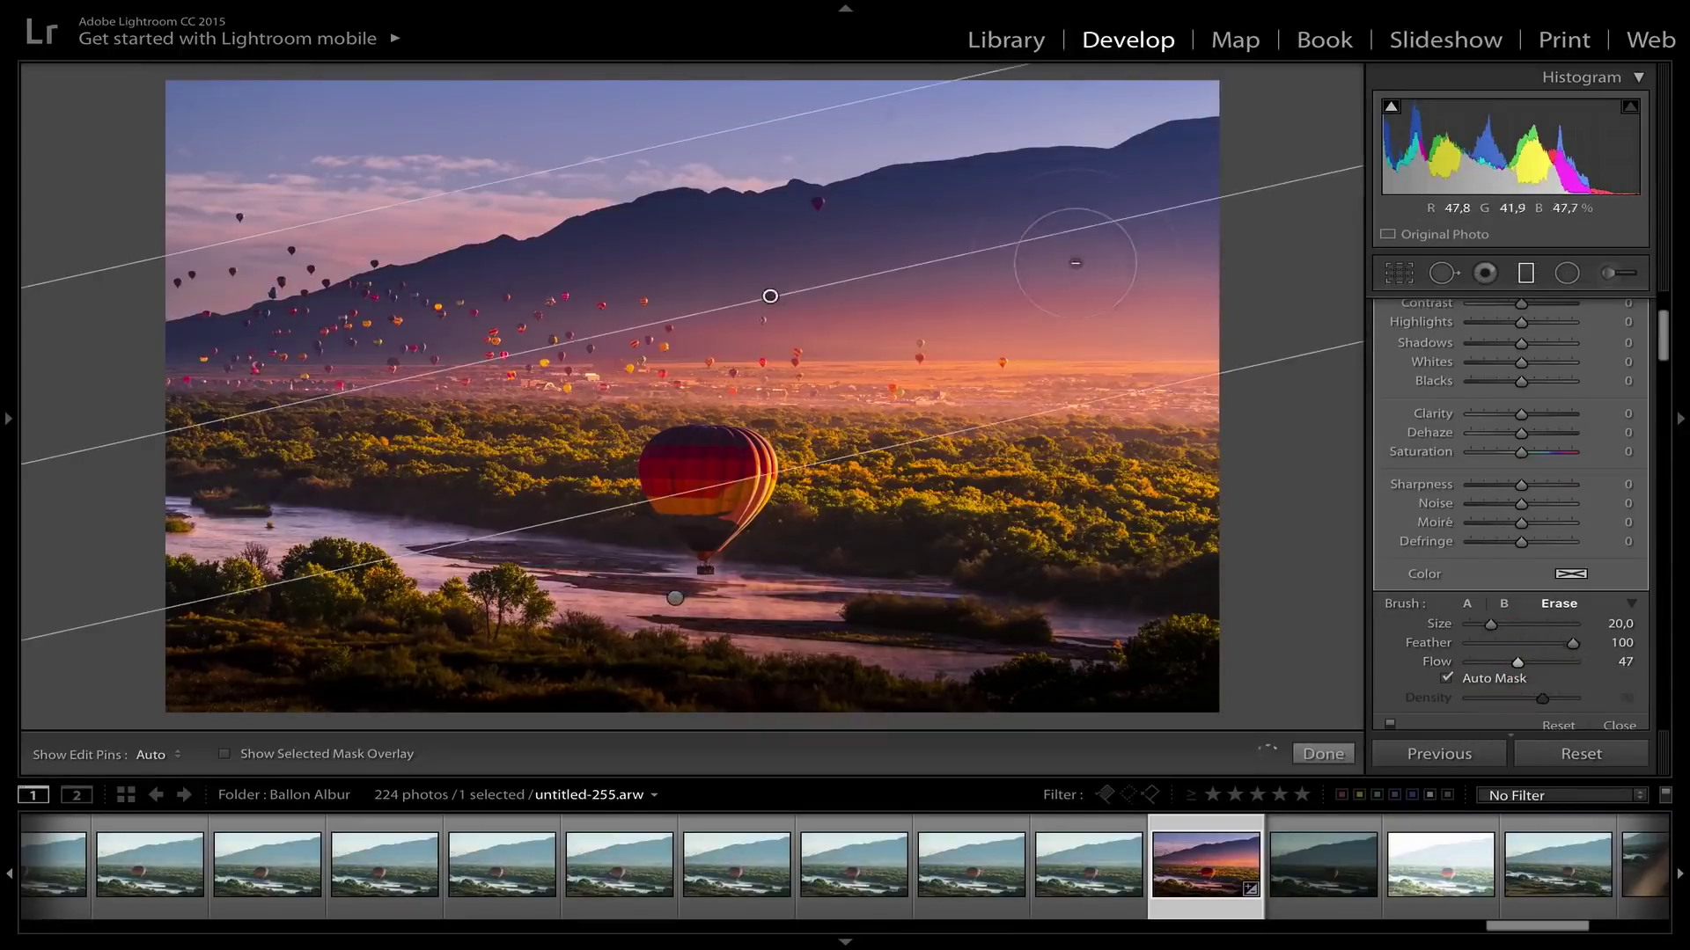
pyautogui.scroll(1, 1061, 188)
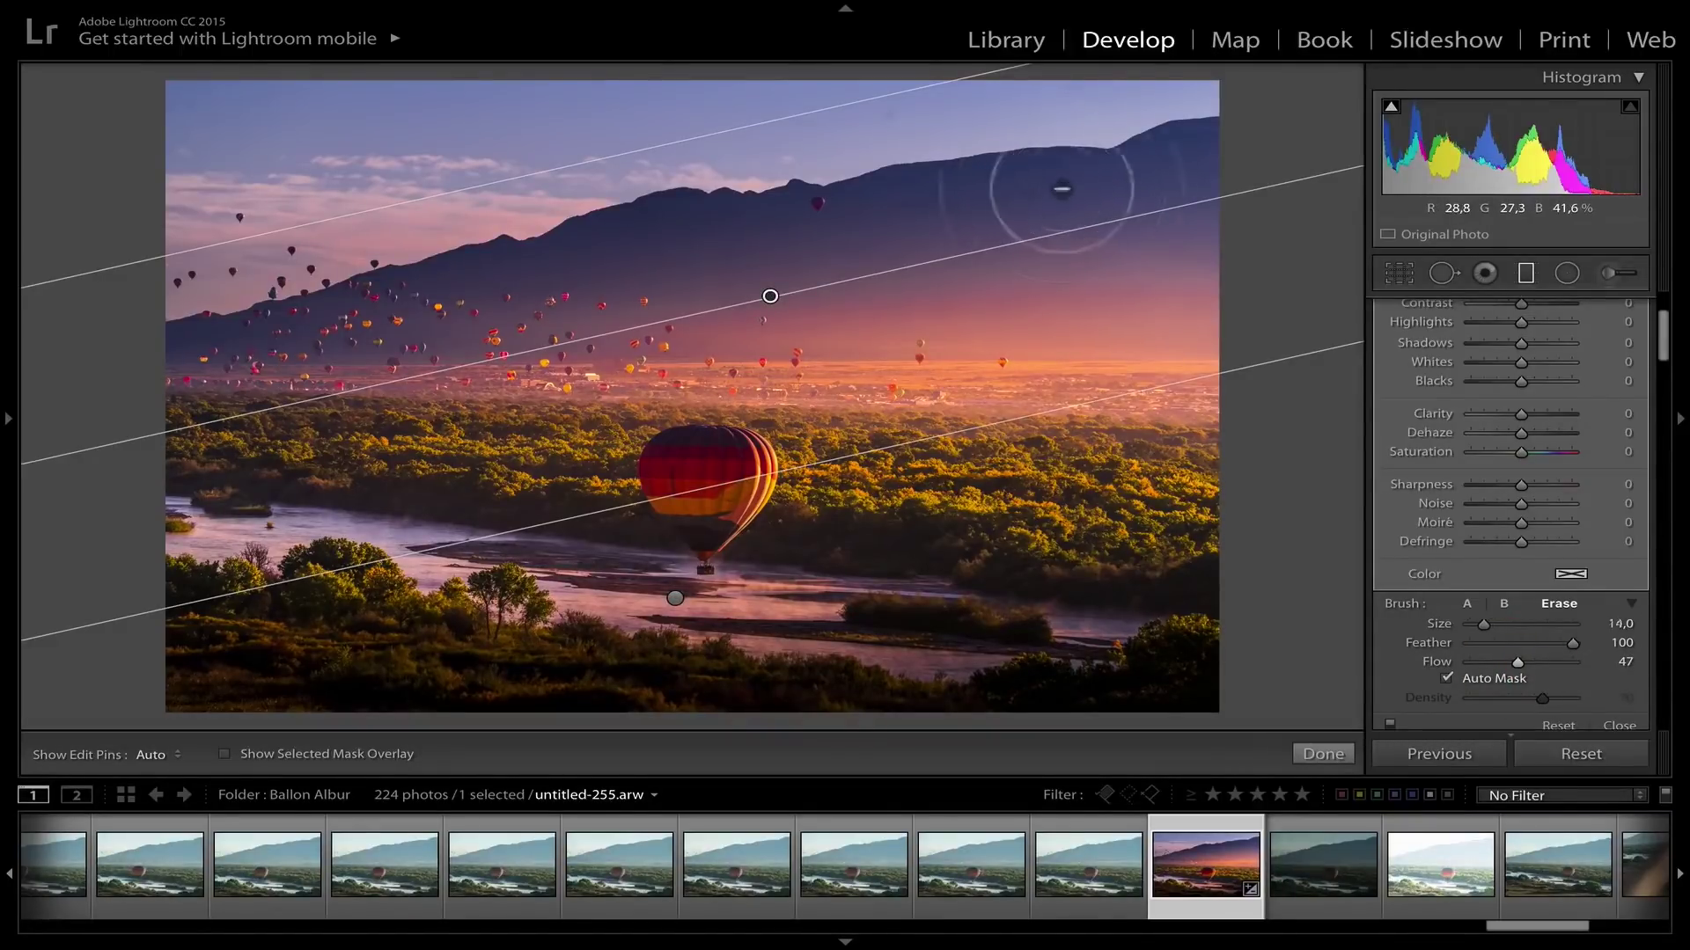
pyautogui.scroll(4, 1061, 189)
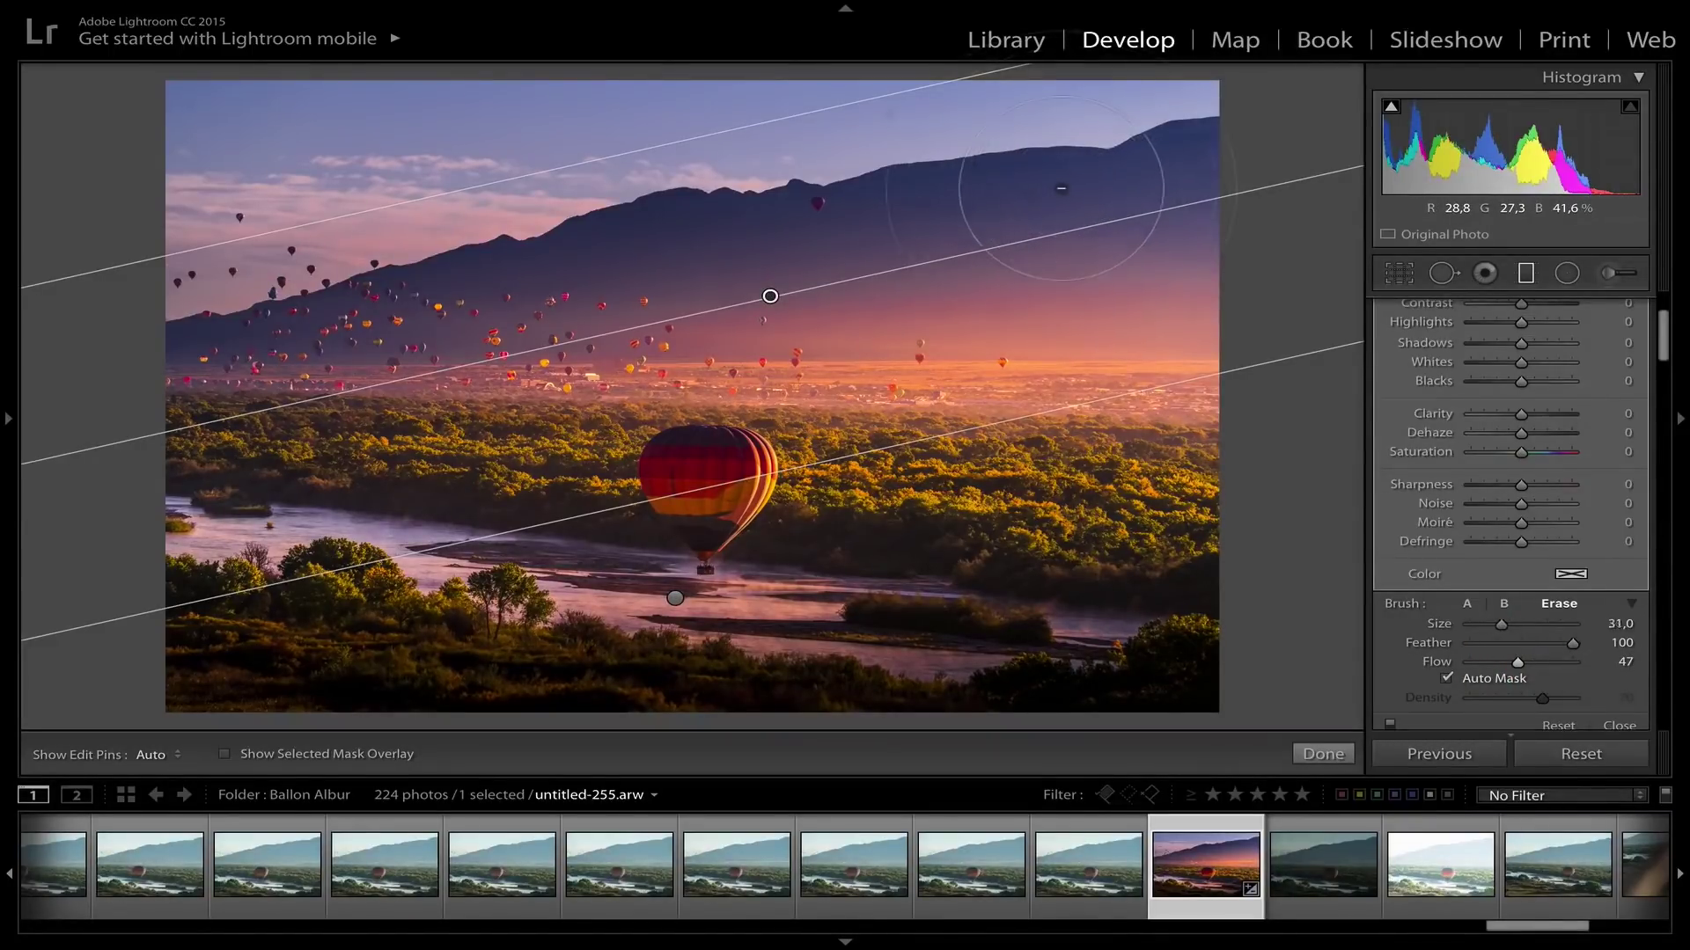
pyautogui.scroll(-1, 1062, 188)
pyautogui.press('h')
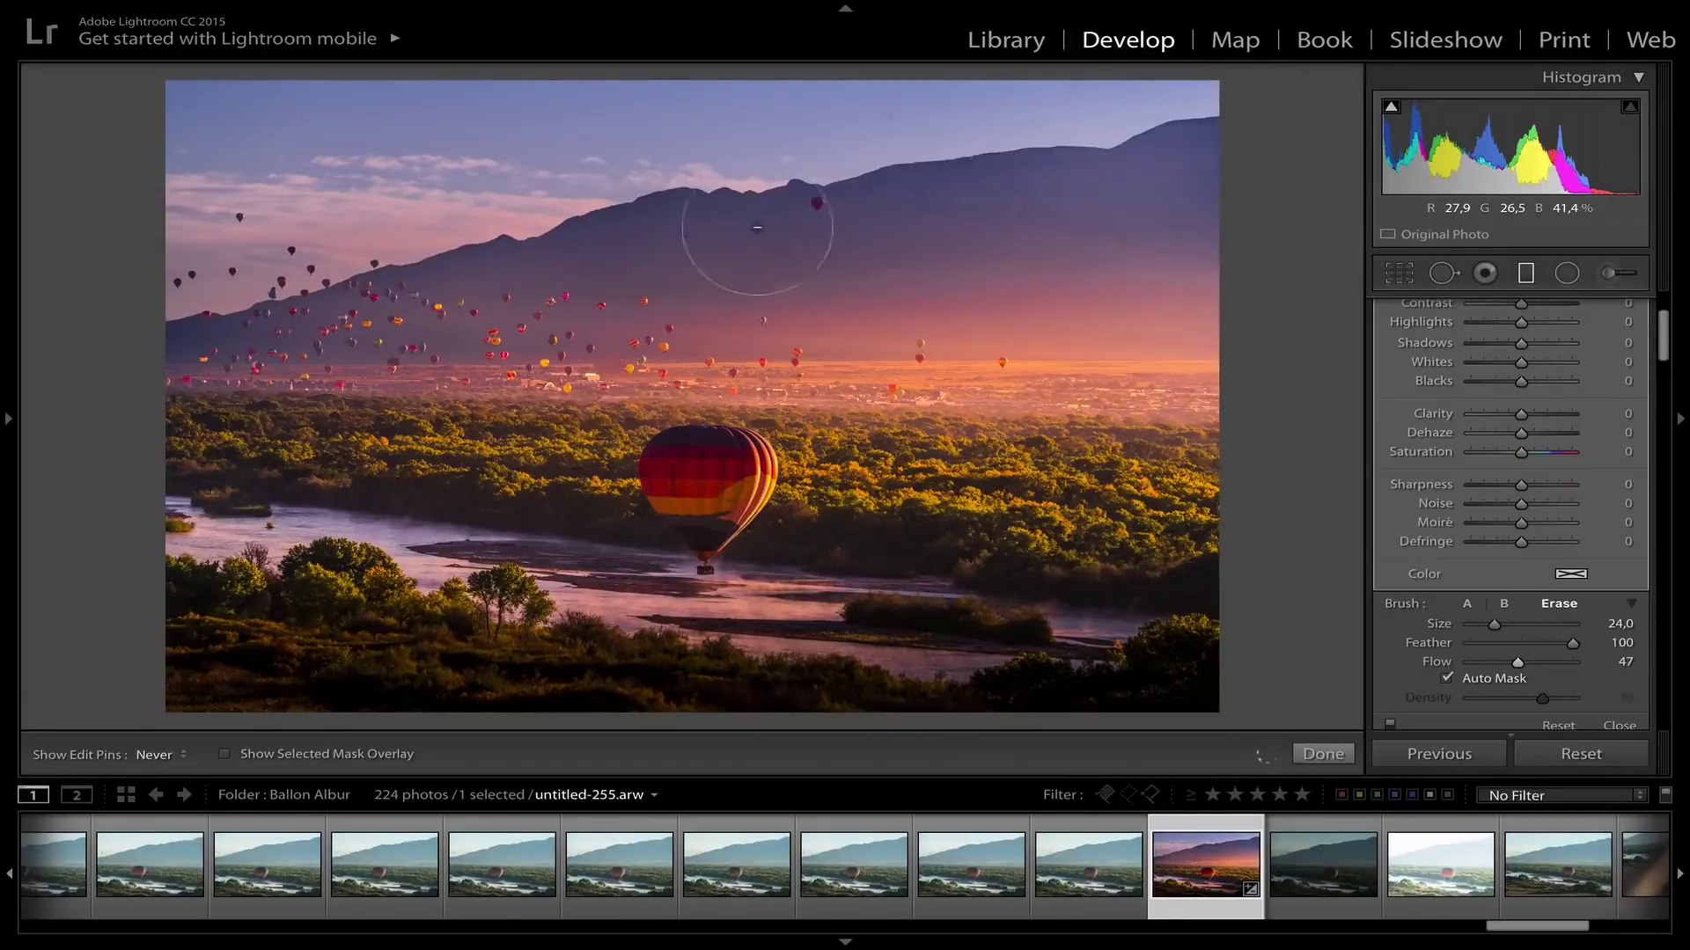
pyautogui.press('h')
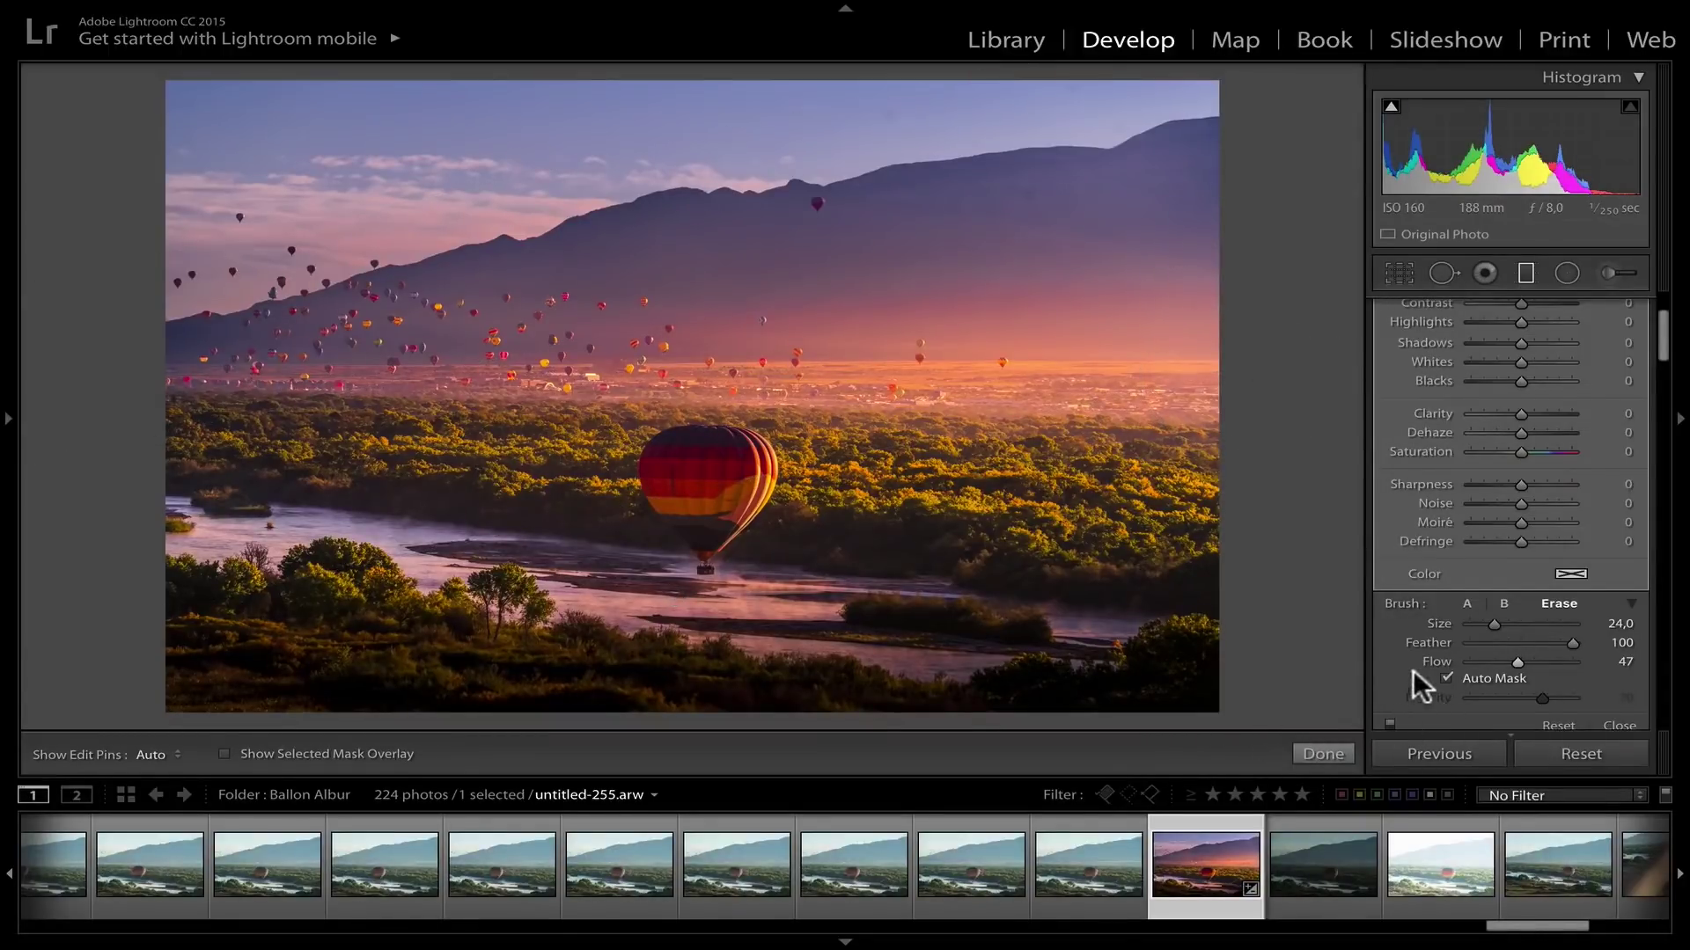
pyautogui.scroll(-3, 1418, 687)
# Toggle the local adjustments off and on to compare before and after
pyautogui.click(1390, 613)
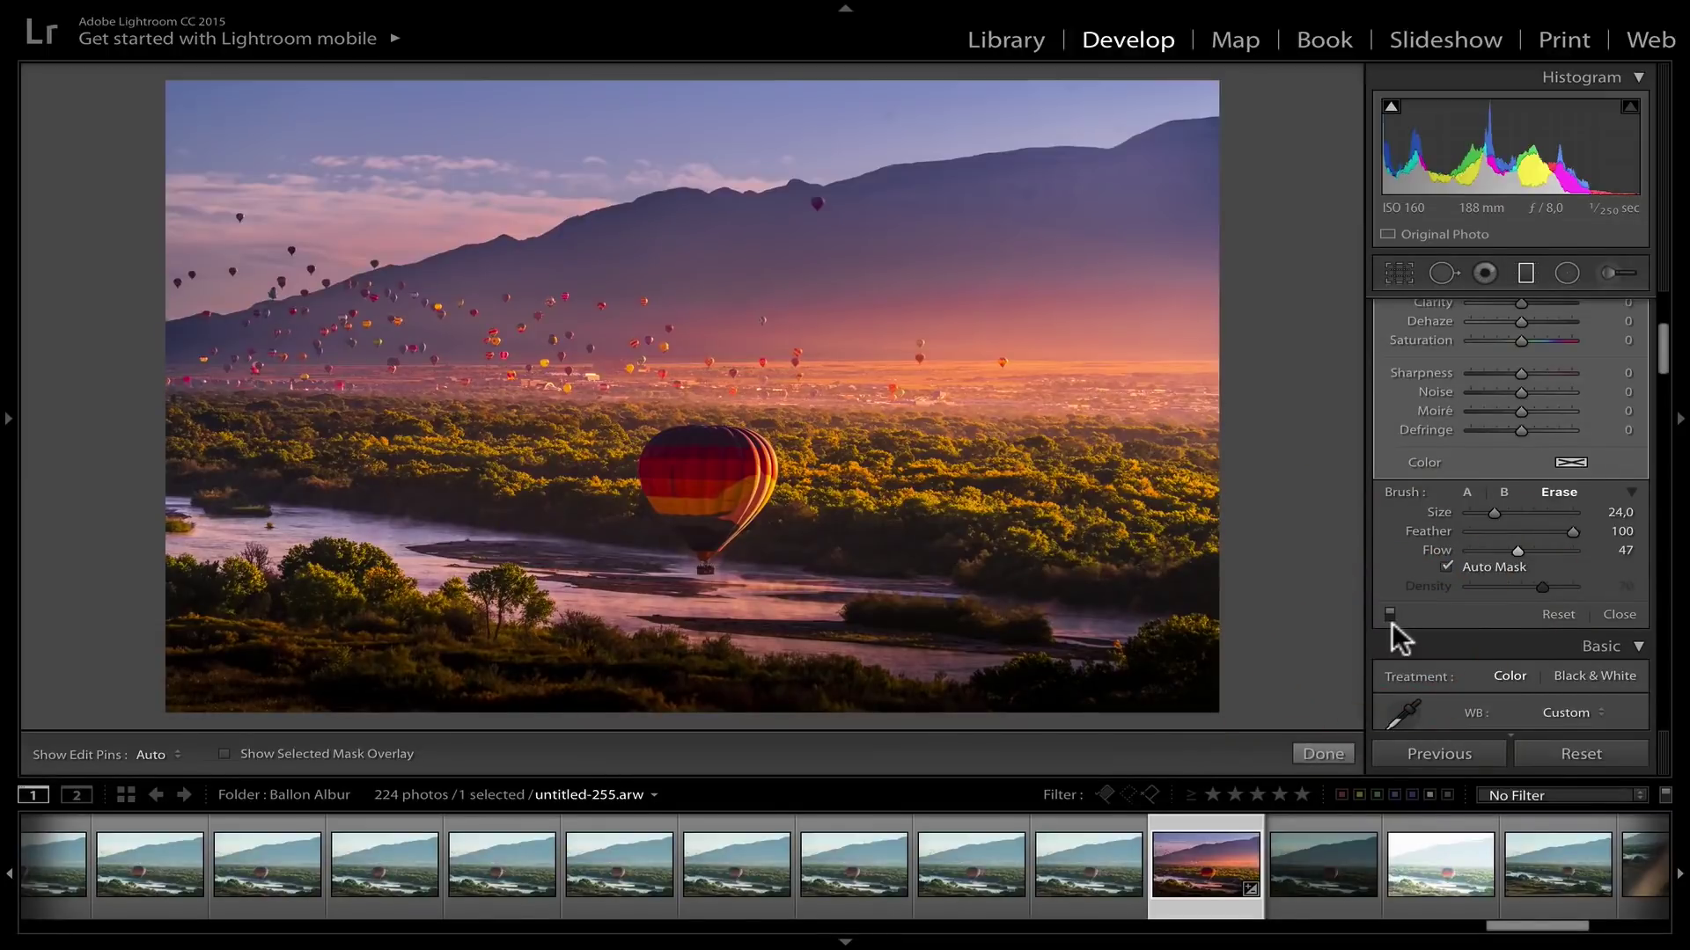
pyautogui.click(1389, 615)
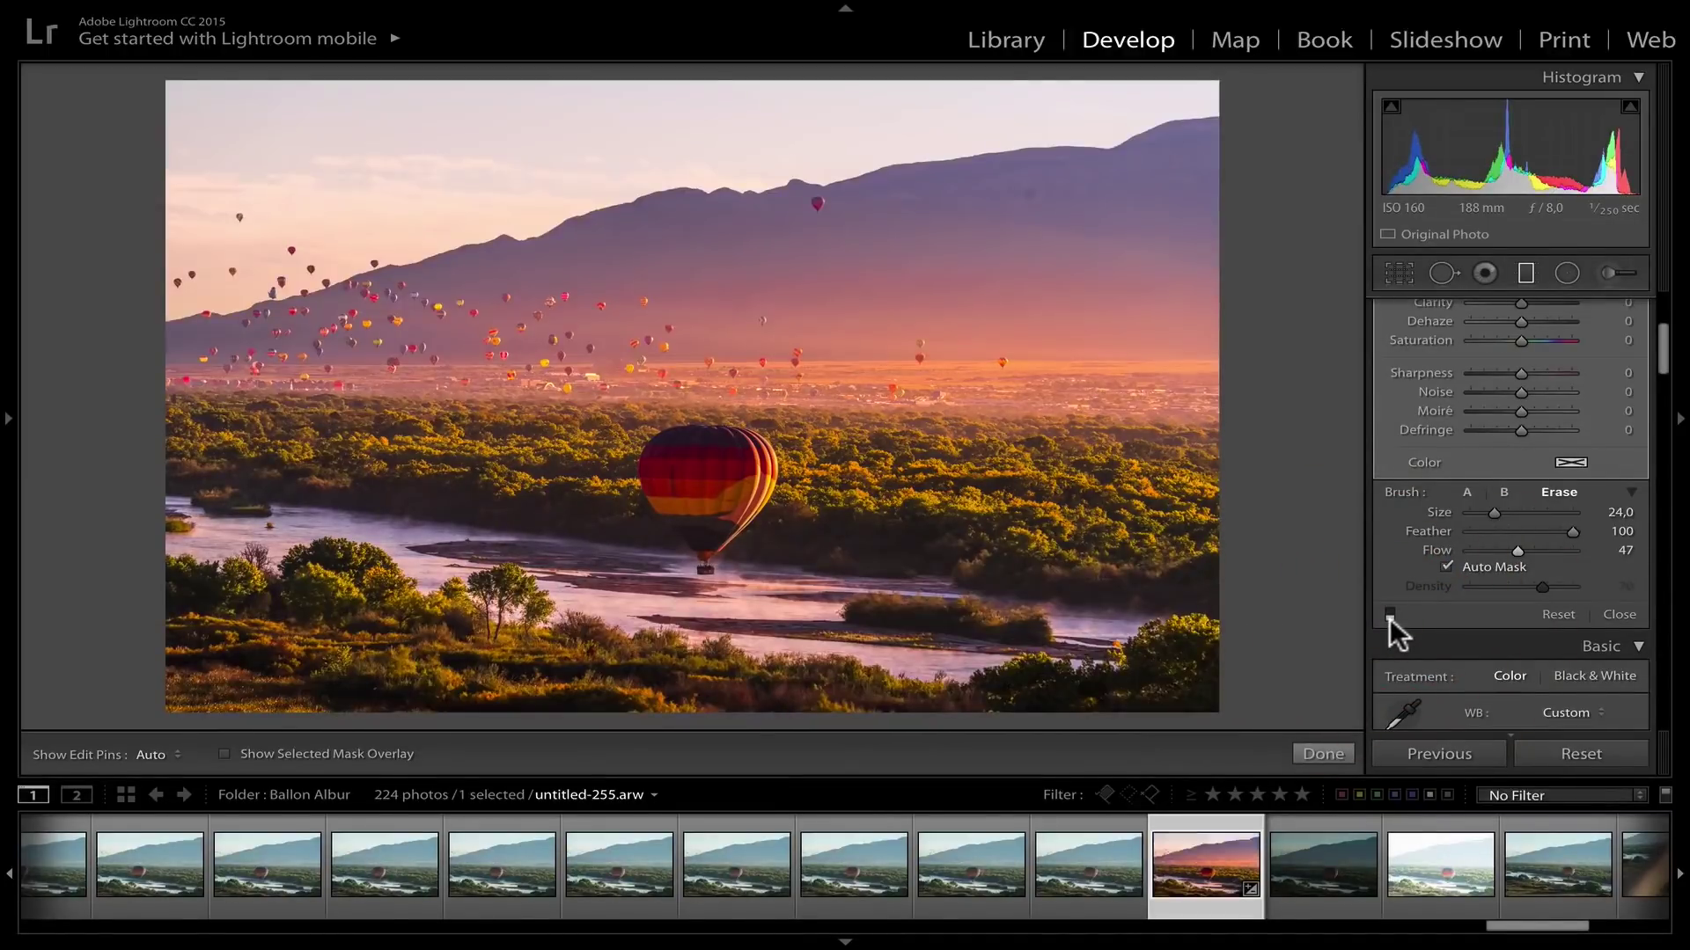
pyautogui.click(1390, 614)
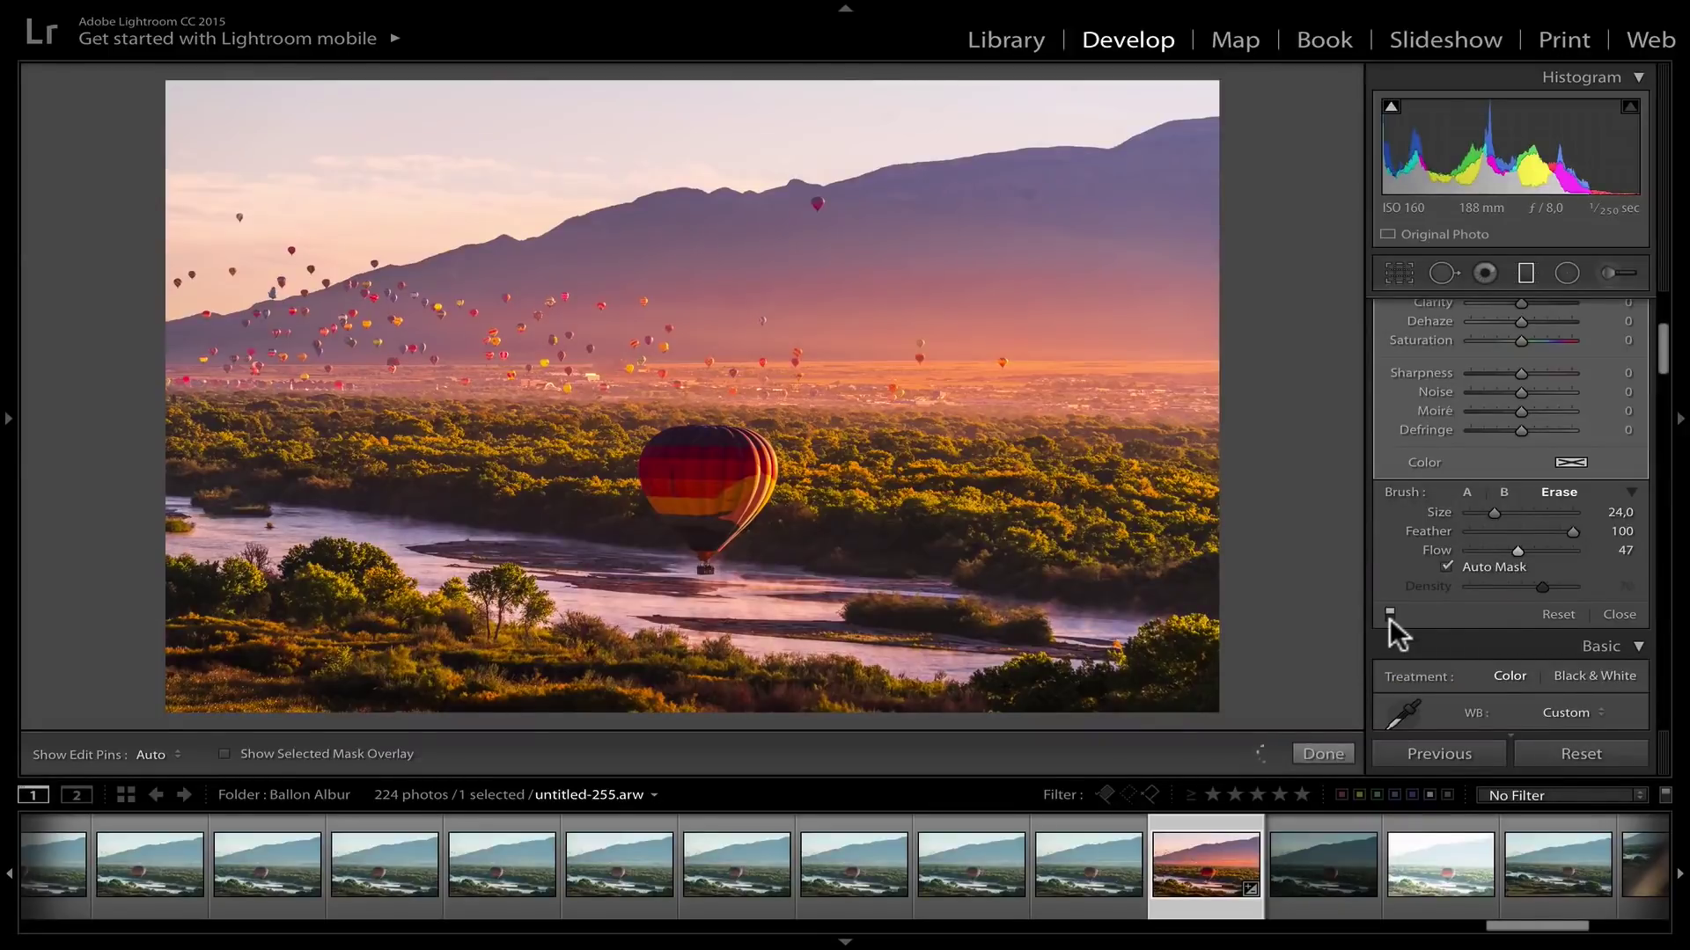
pyautogui.click(1389, 615)
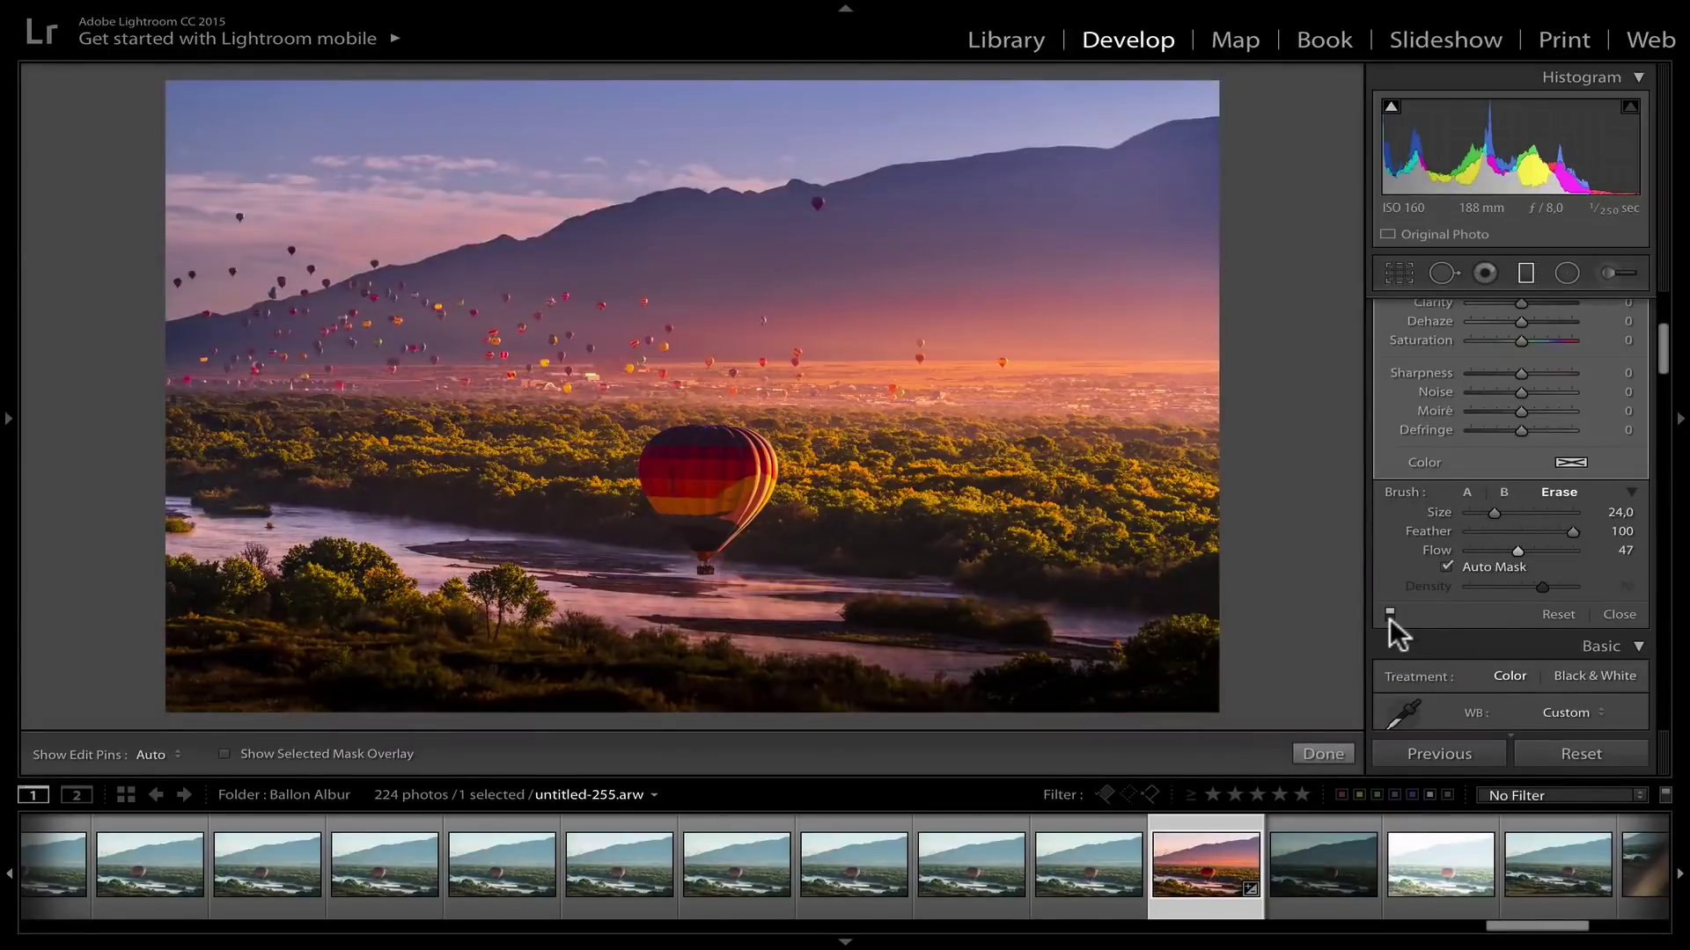
# Turn off Auto Mask, shrink the eraser to size 20 and touch up near the left edge
pyautogui.click(1482, 564)
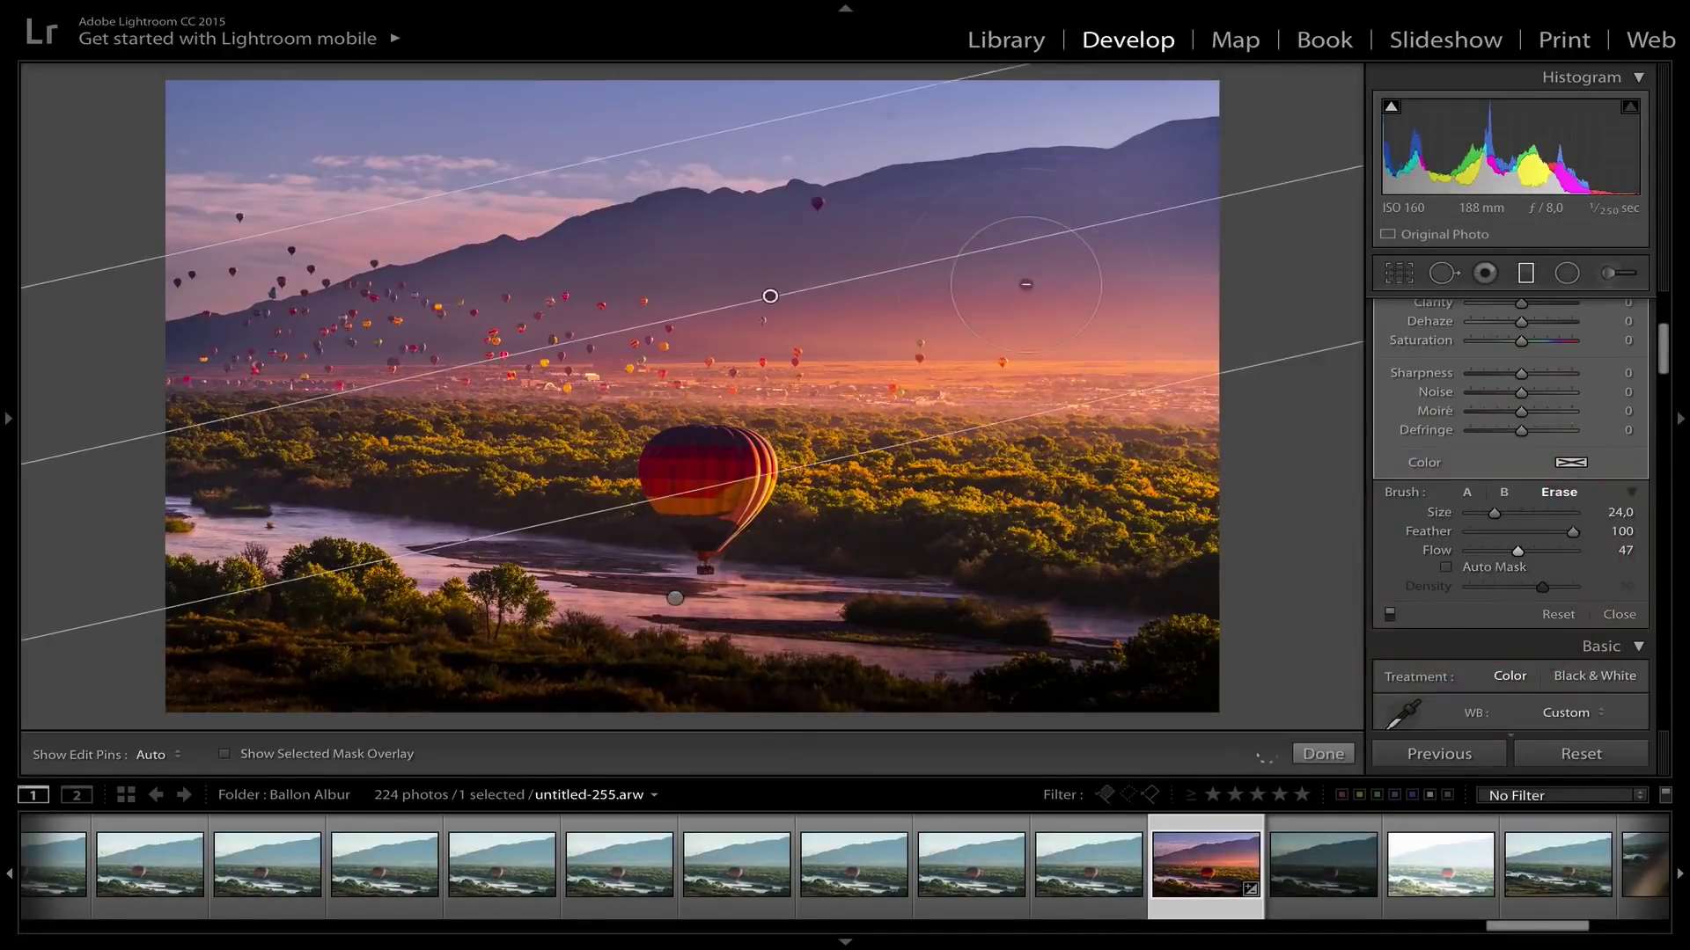
pyautogui.press('[')
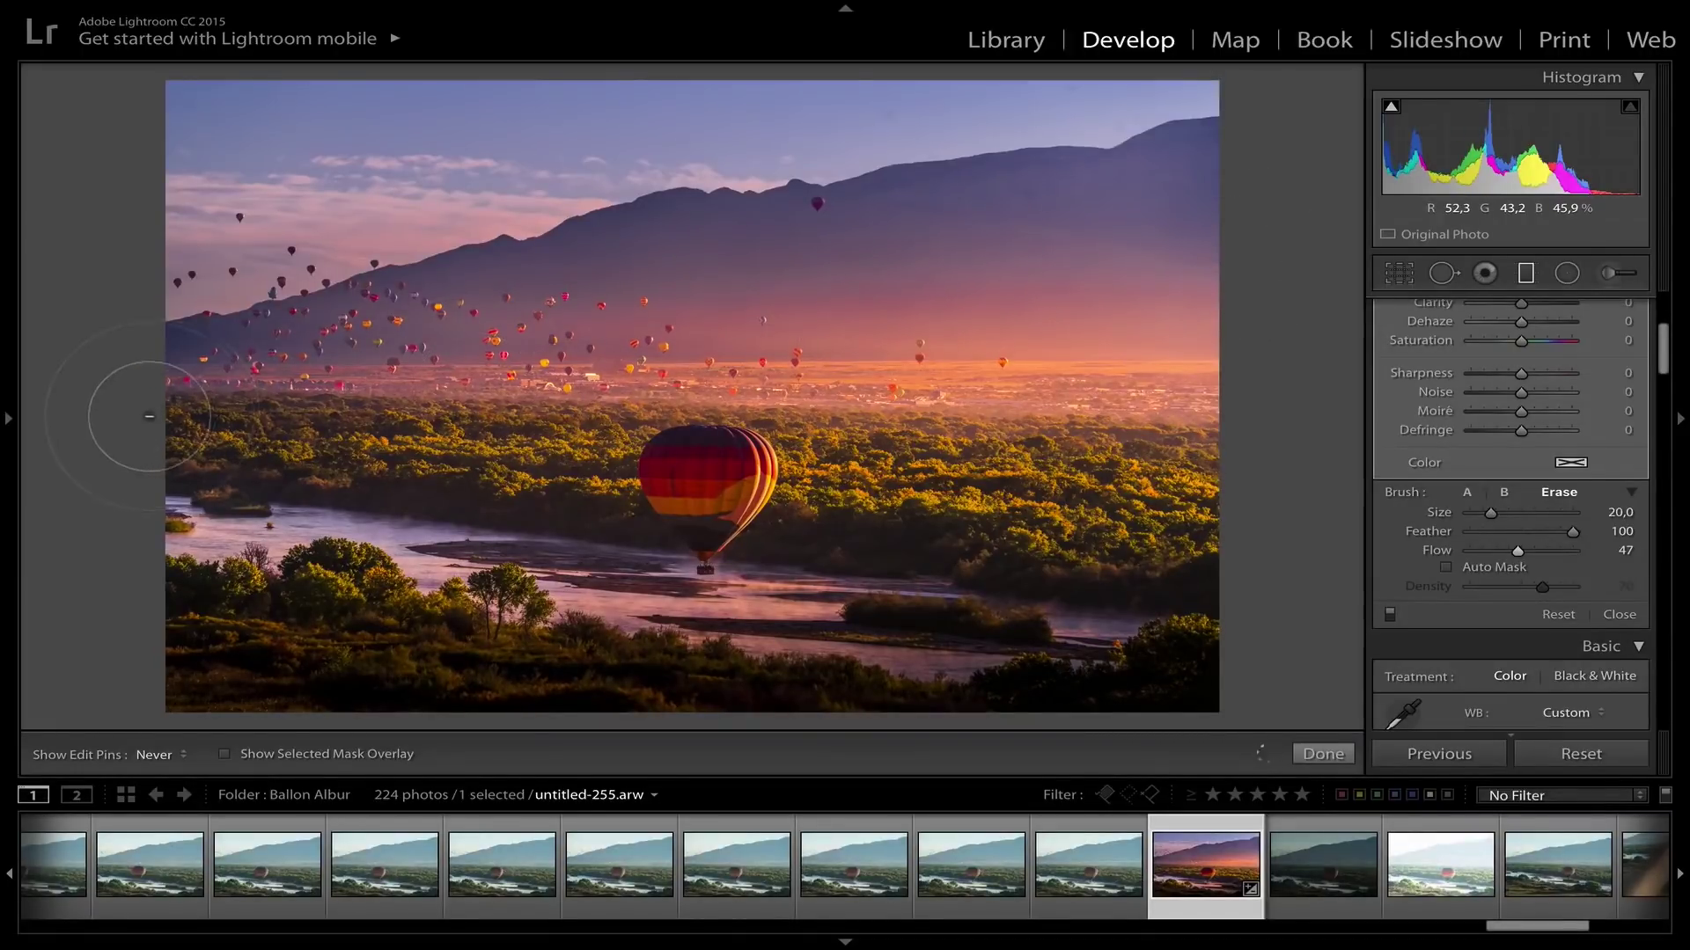
pyautogui.press('h')
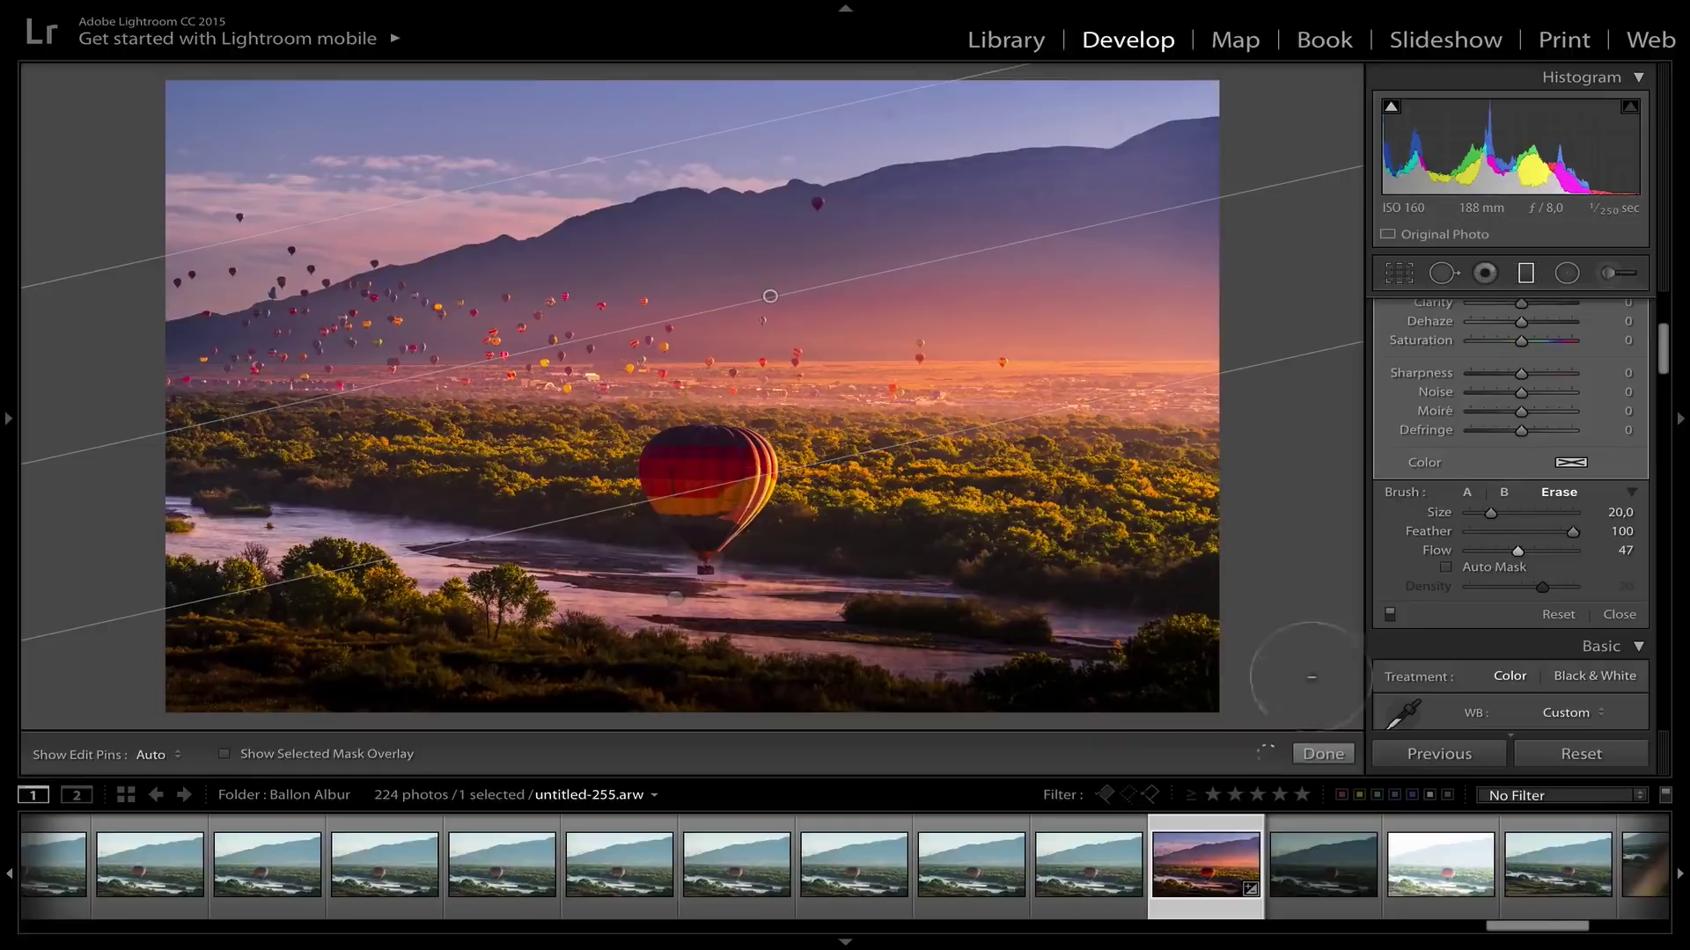
pyautogui.click(1336, 754)
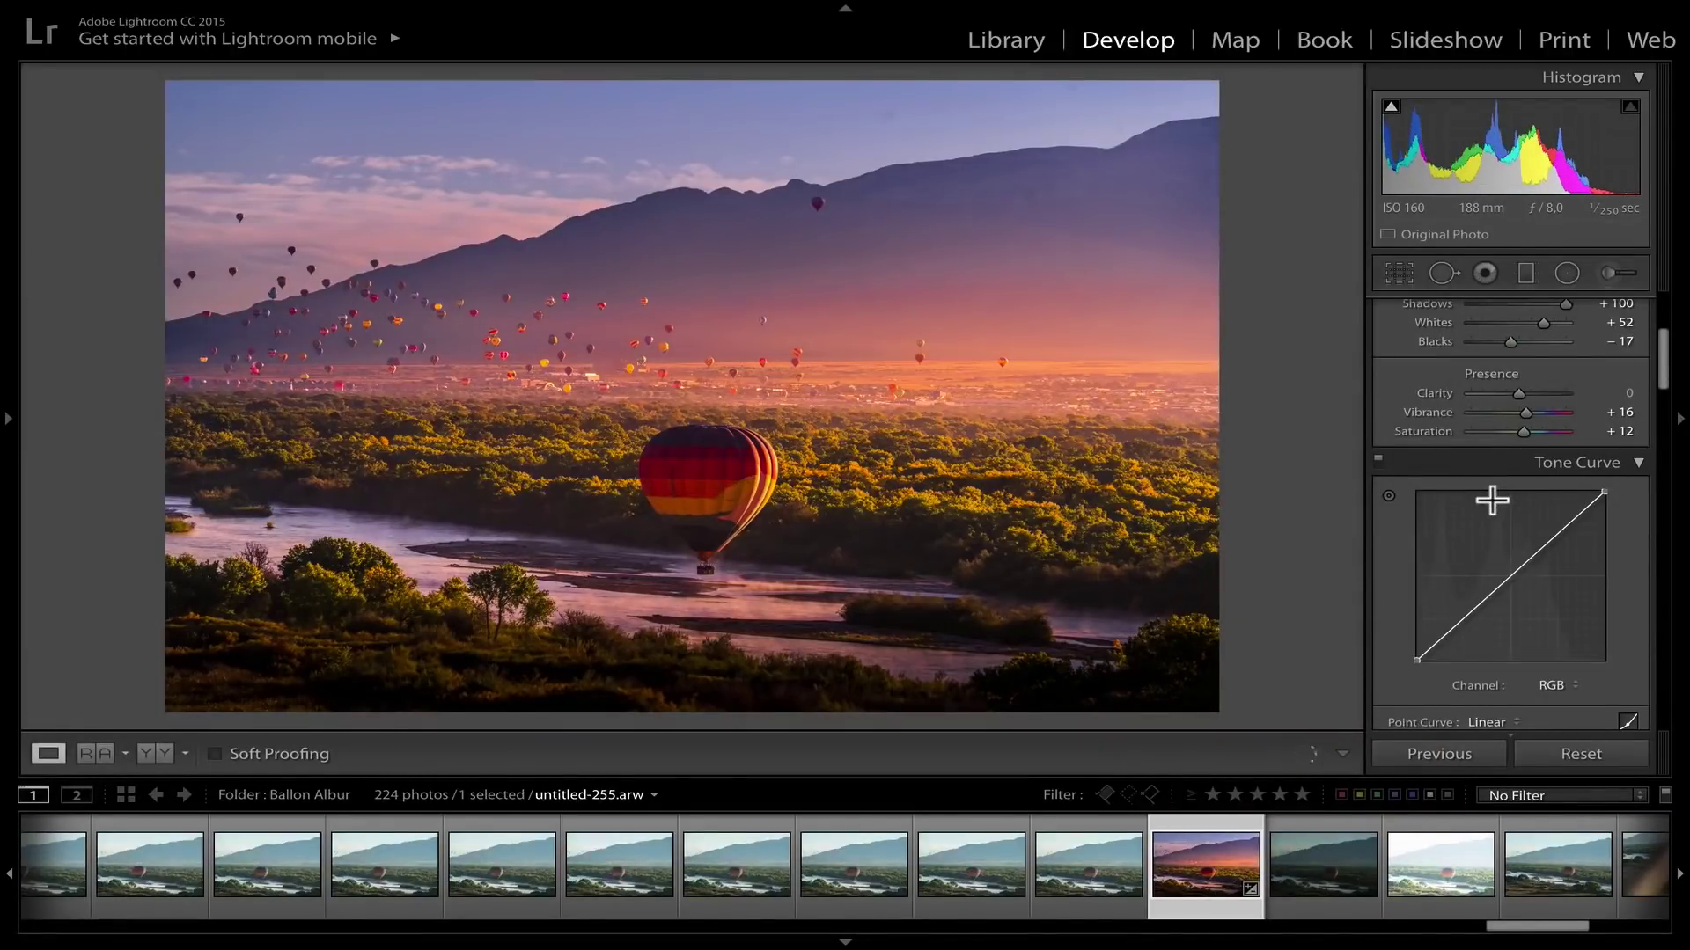
# Rotate the −1.20 exposure foreground gradient to slope steeply down toward the right
pyautogui.click(1528, 274)
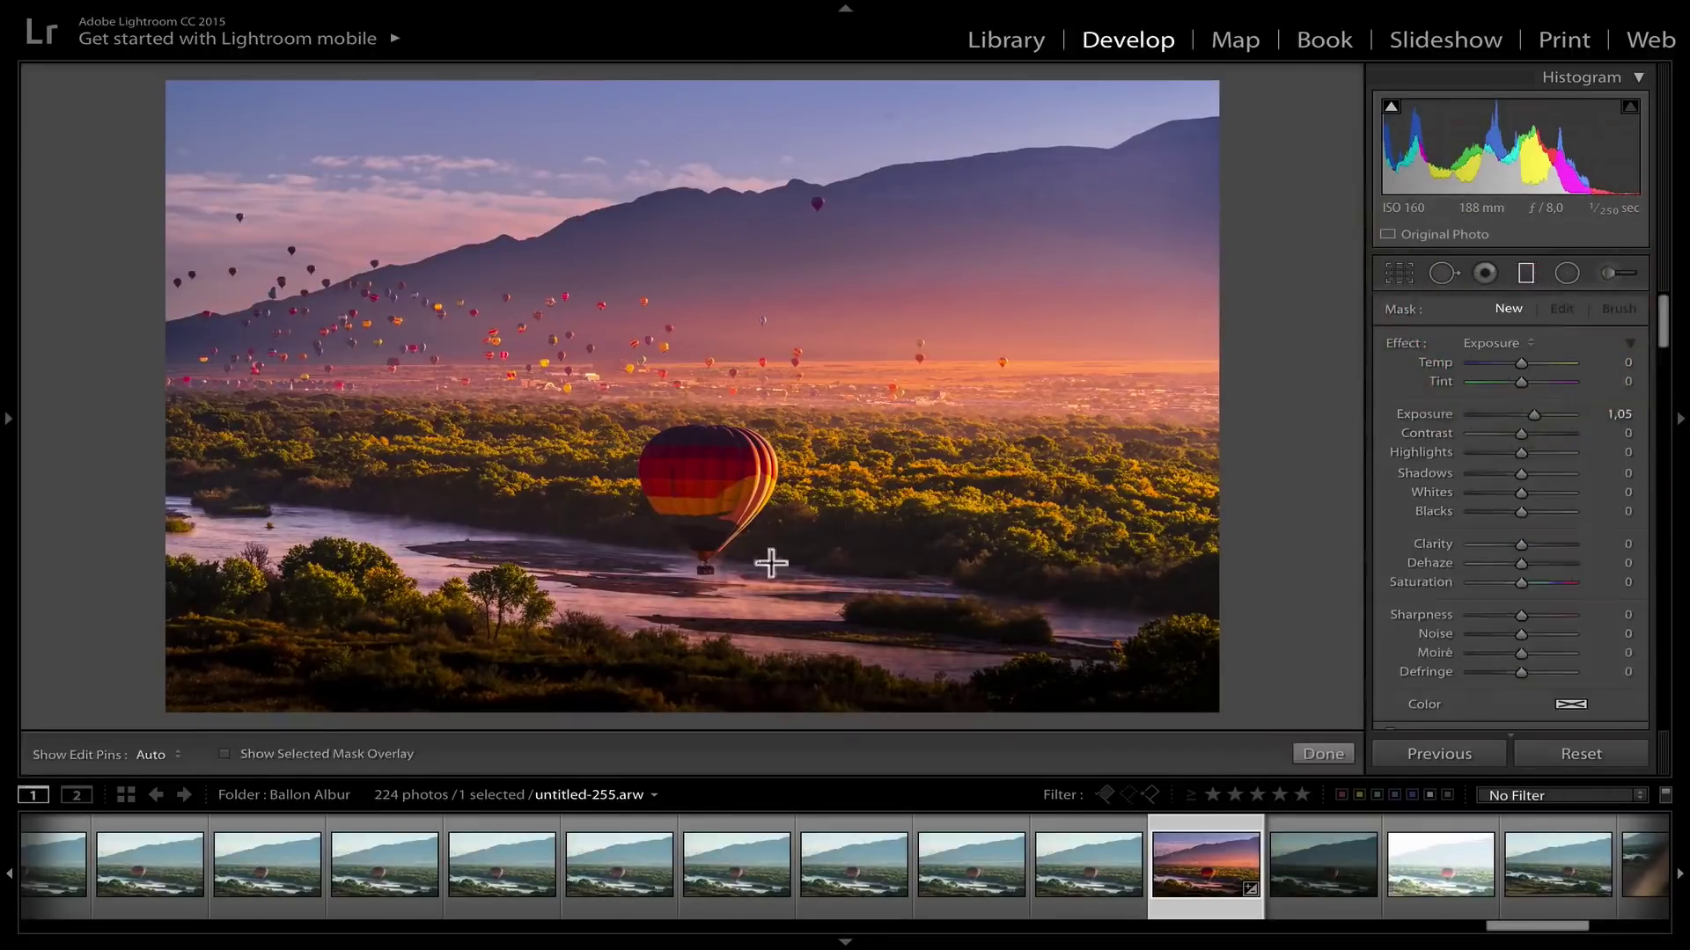
pyautogui.click(680, 600)
pyautogui.moveTo(694, 604); pyautogui.dragTo(630, 681)
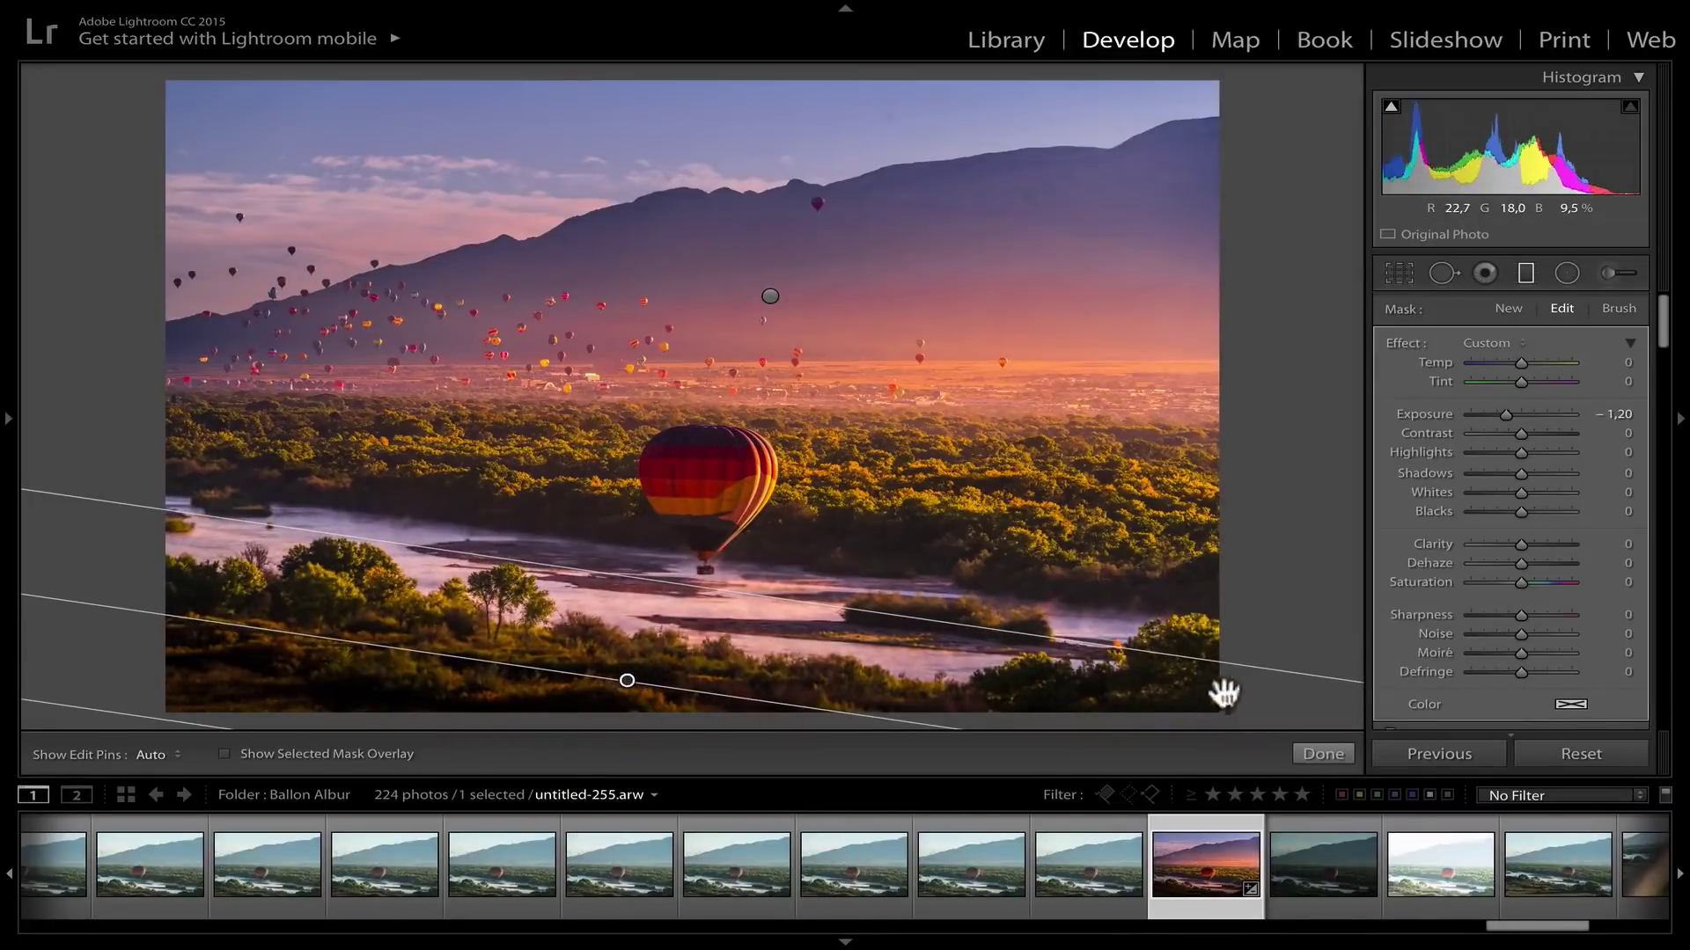
pyautogui.click(1308, 750)
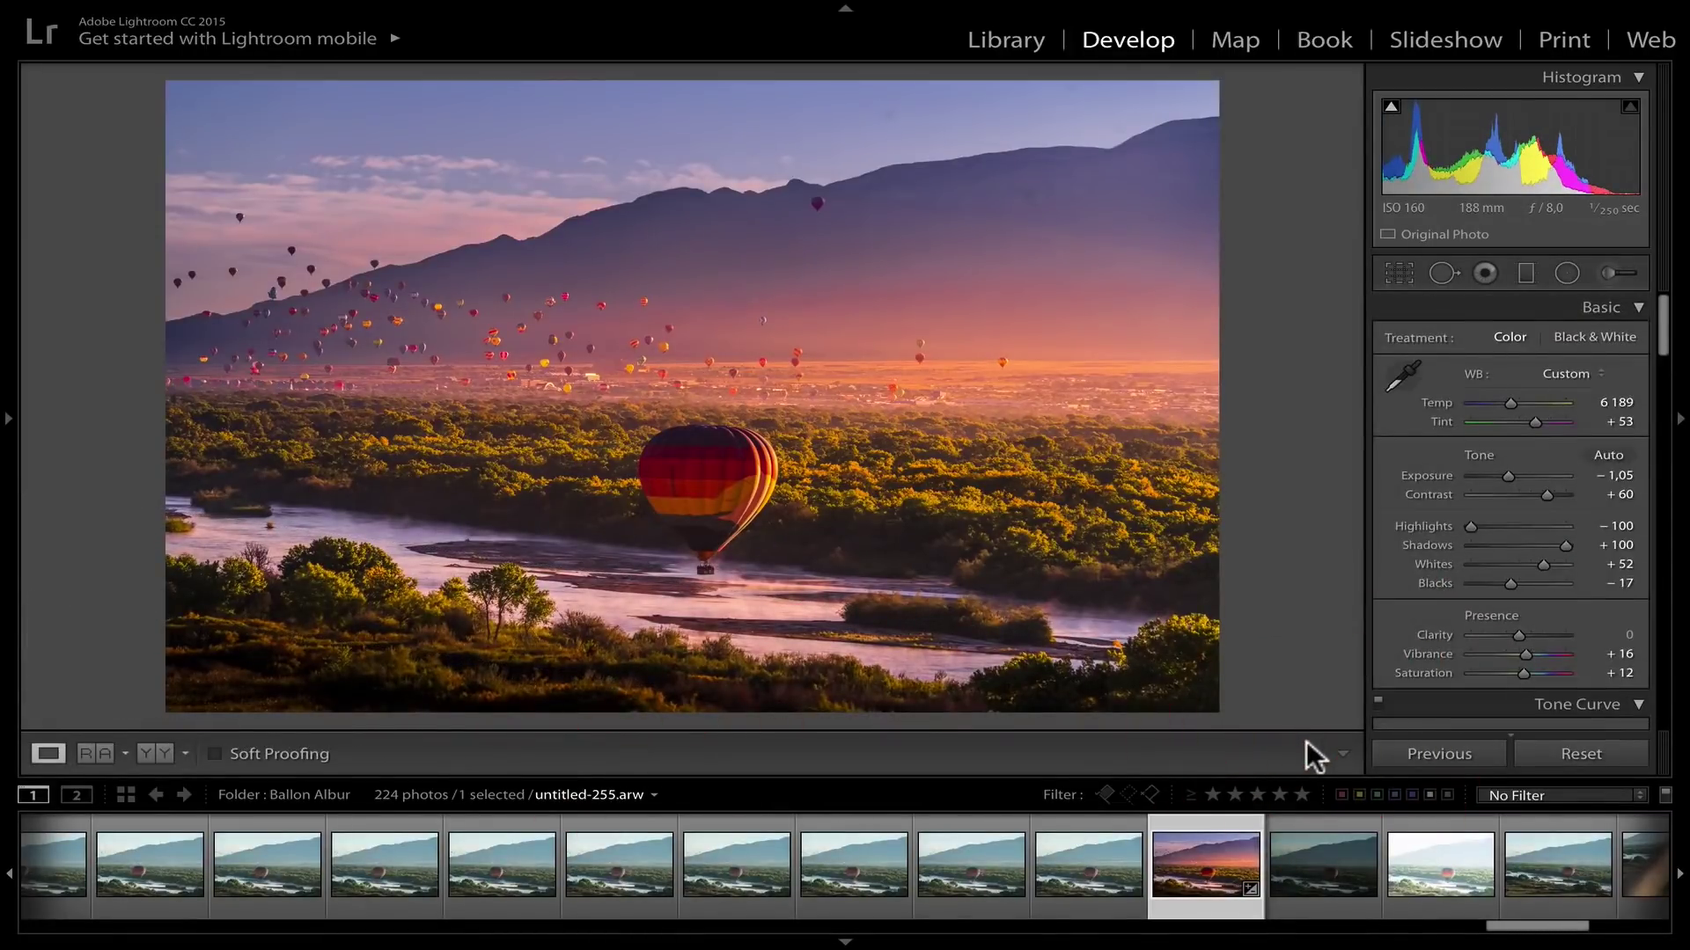
# Brush the +1.05 exposure brightening onto the riverbanks at Flow 76, Size 22, without Auto Mask
pyautogui.click(1596, 273)
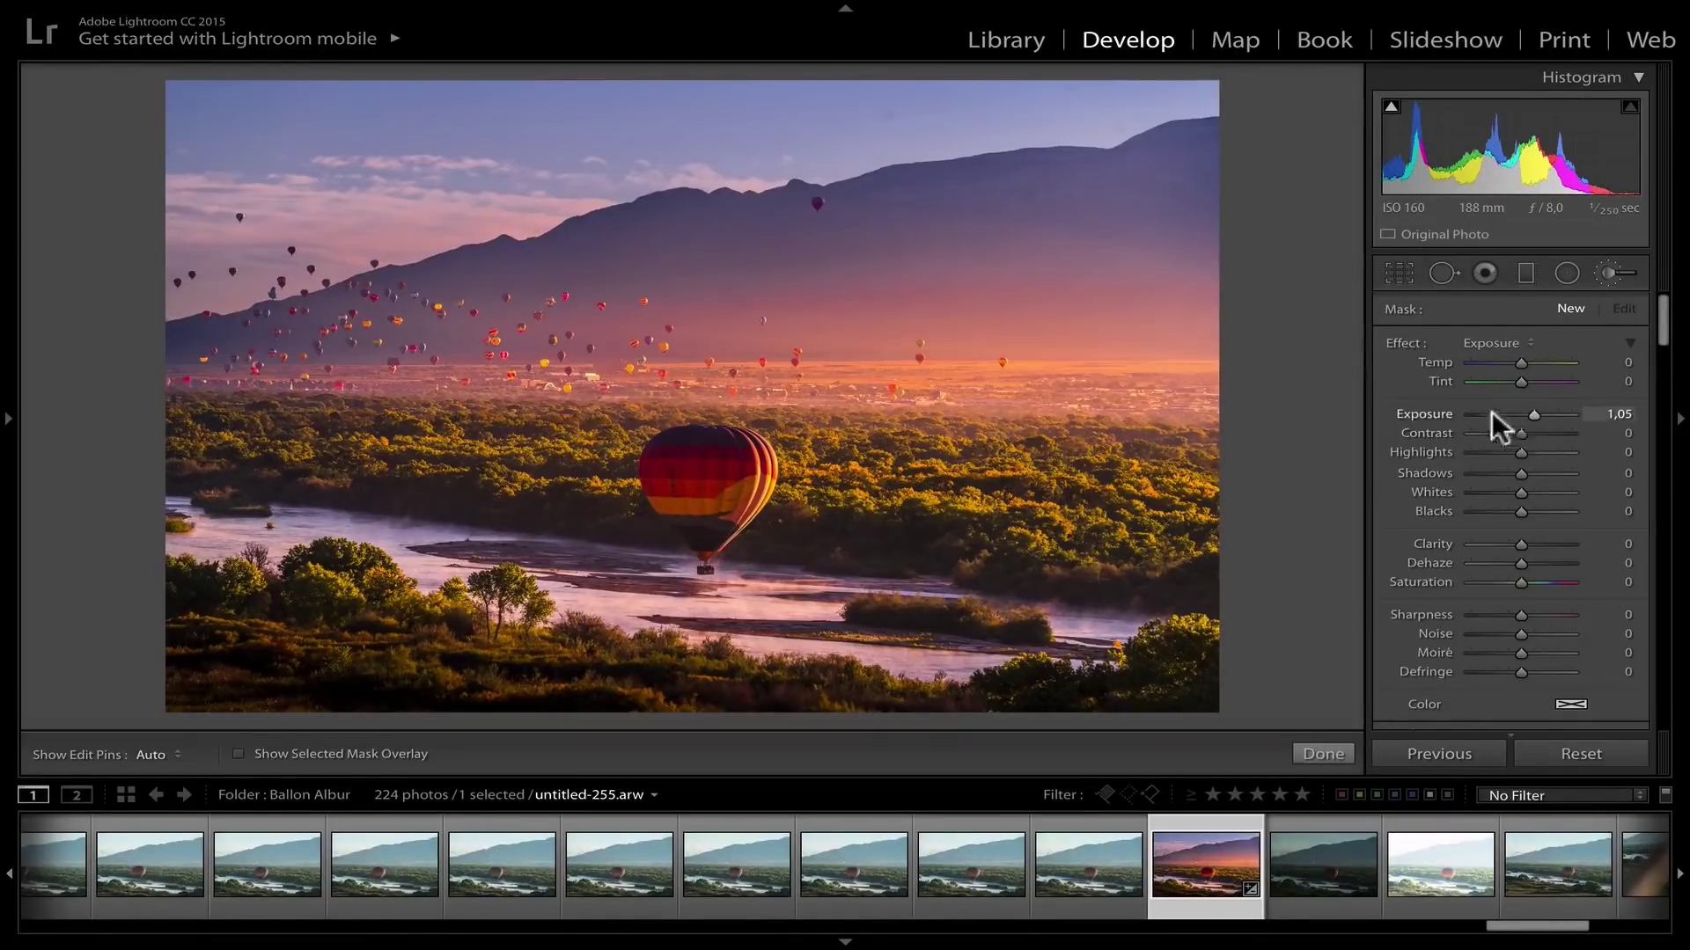
pyautogui.scroll(-5, 1539, 417)
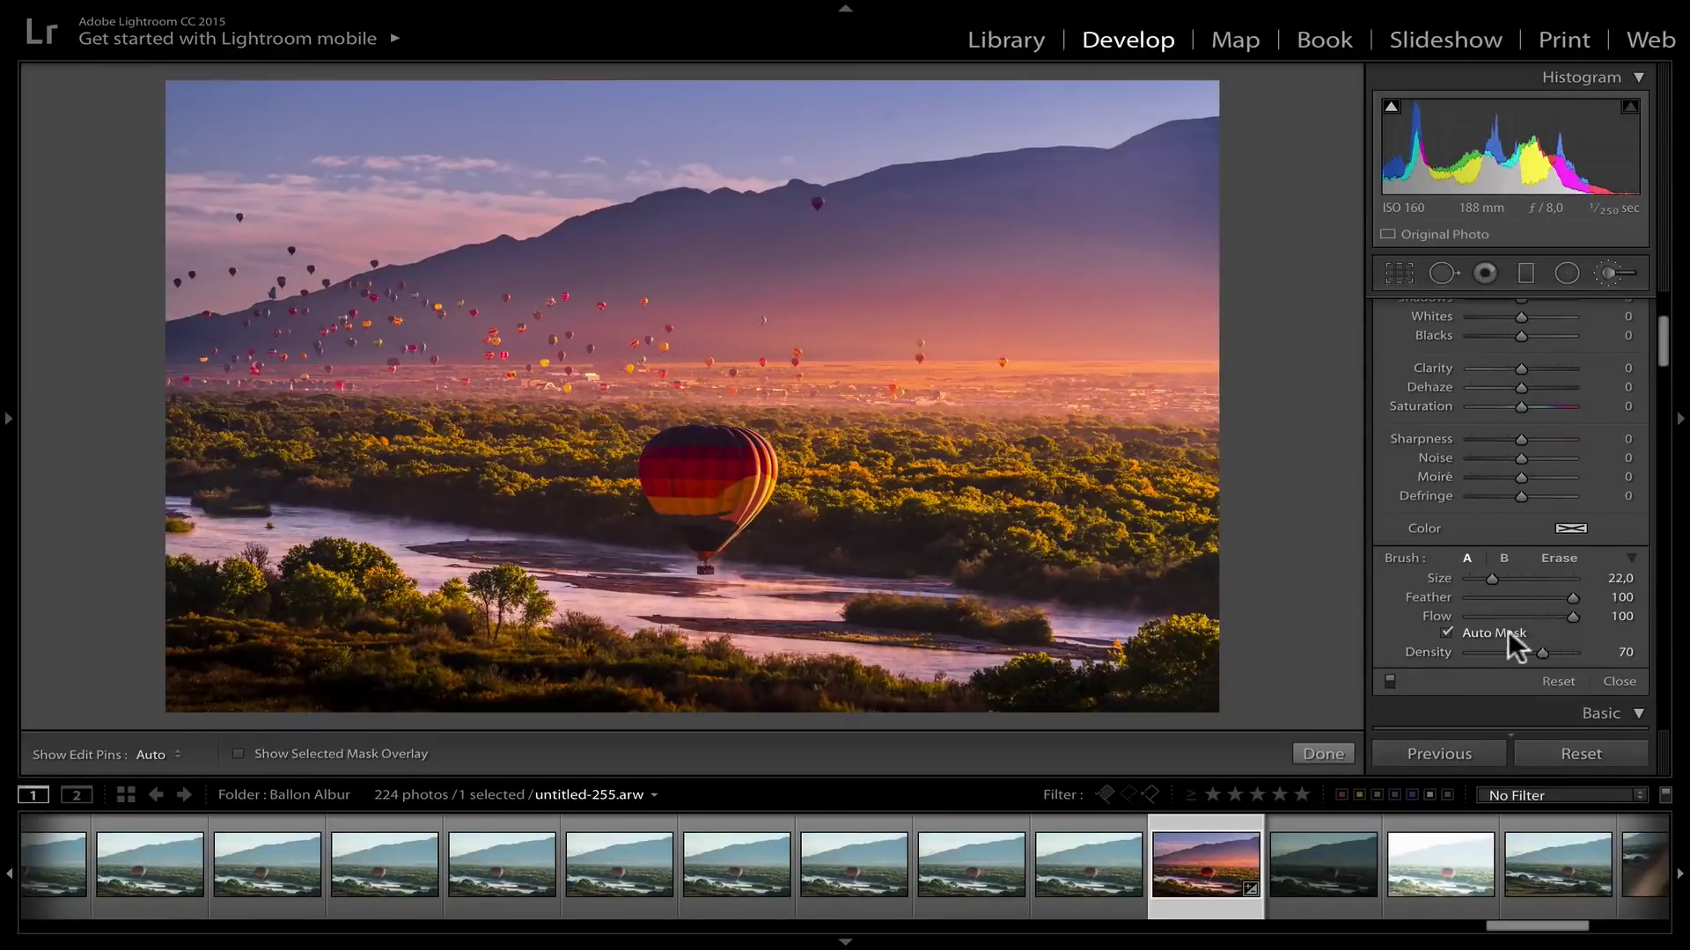
pyautogui.click(1546, 616)
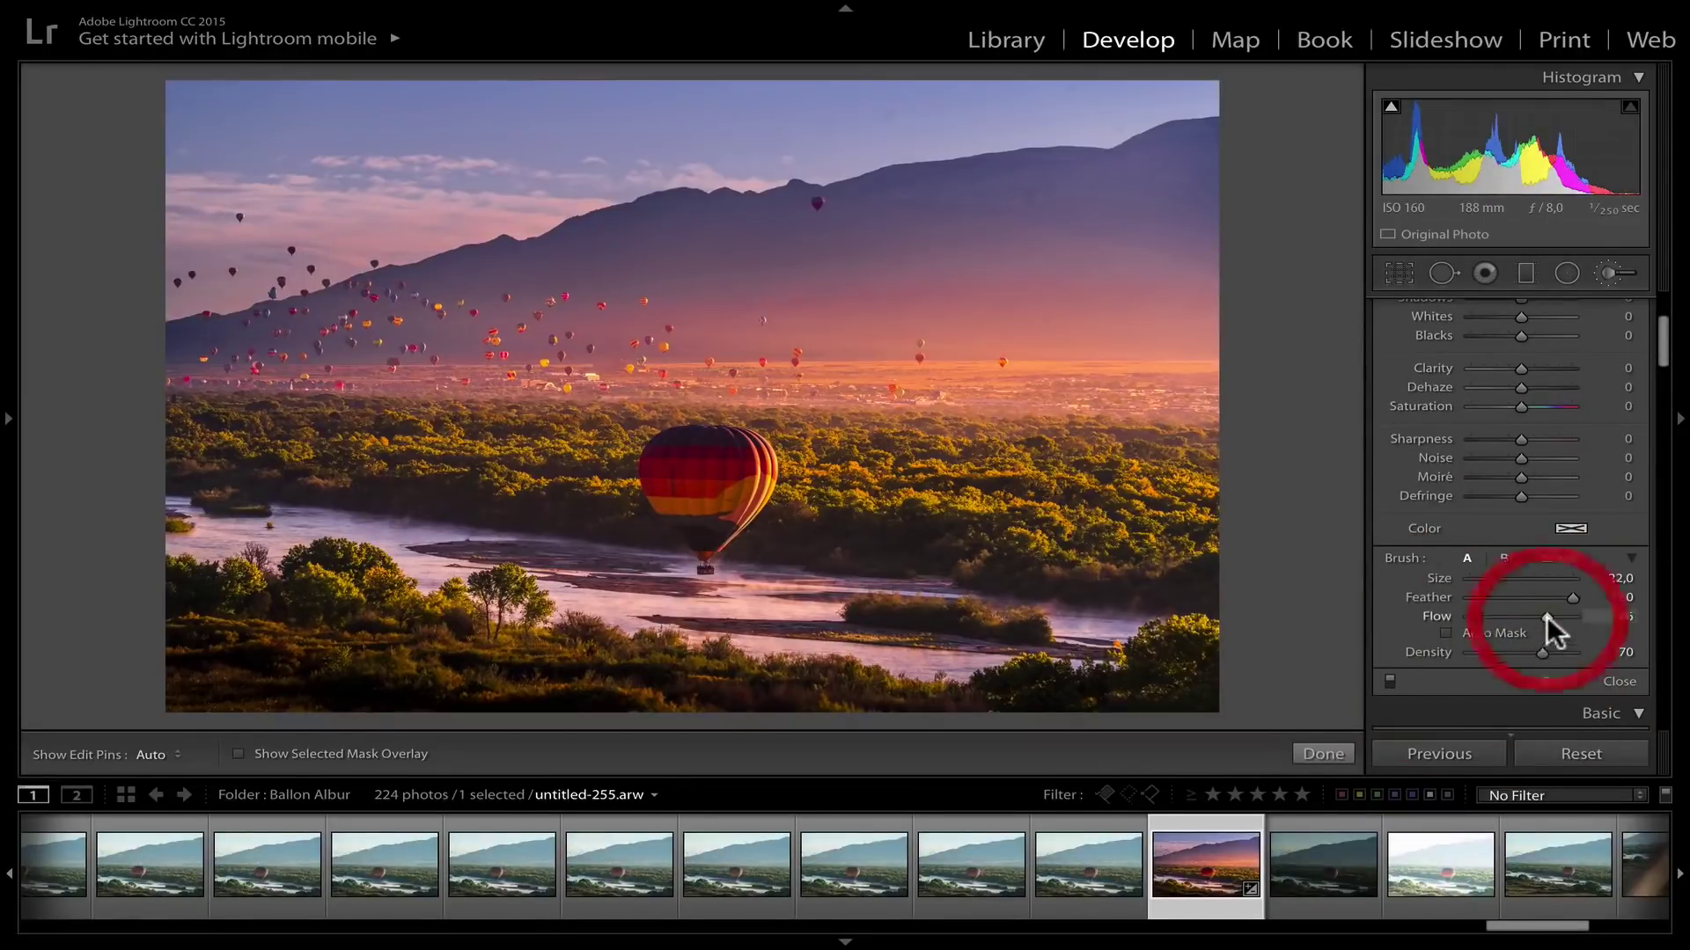
pyautogui.click(1506, 635)
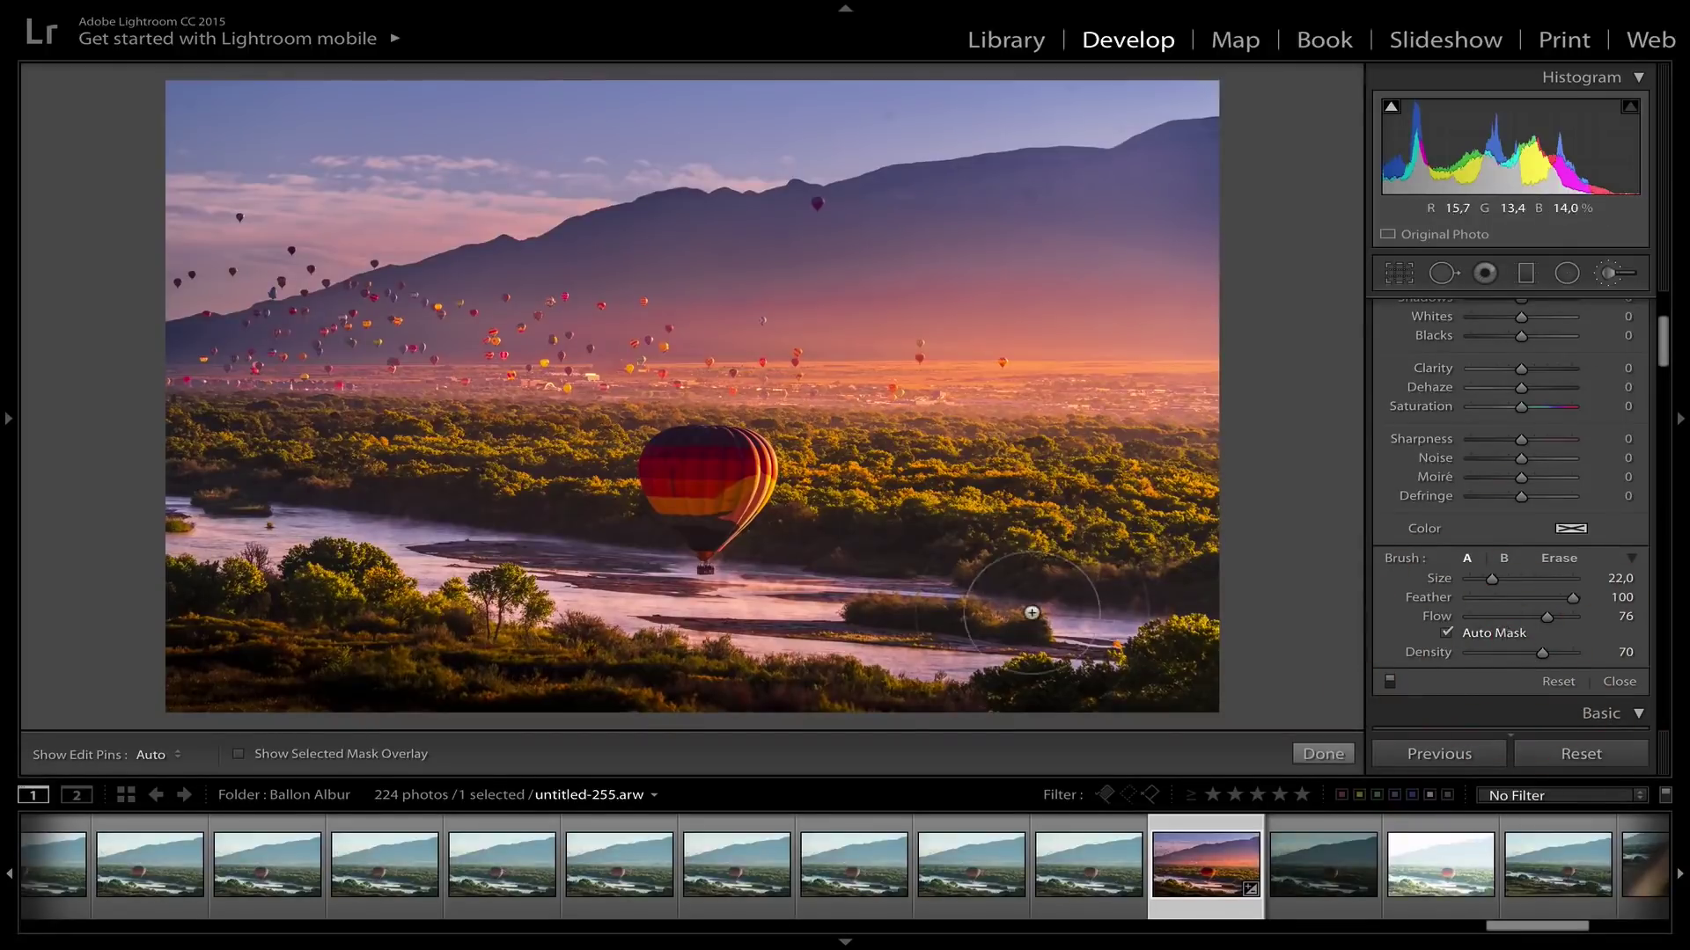
pyautogui.click(1500, 628)
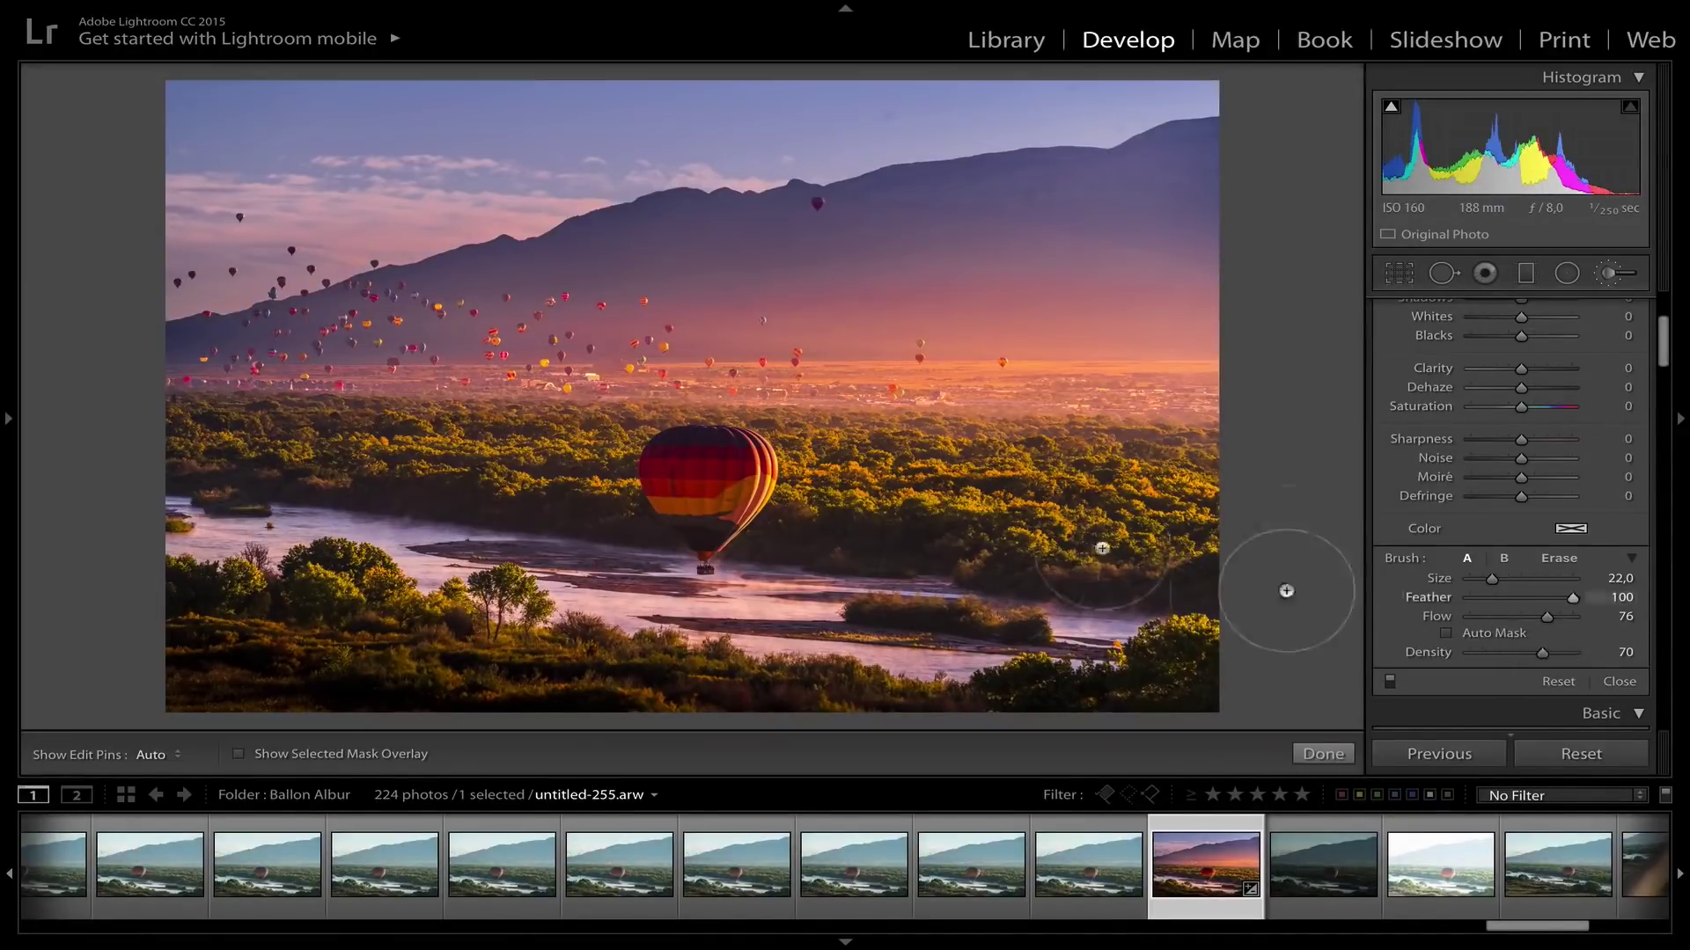
pyautogui.press('h')
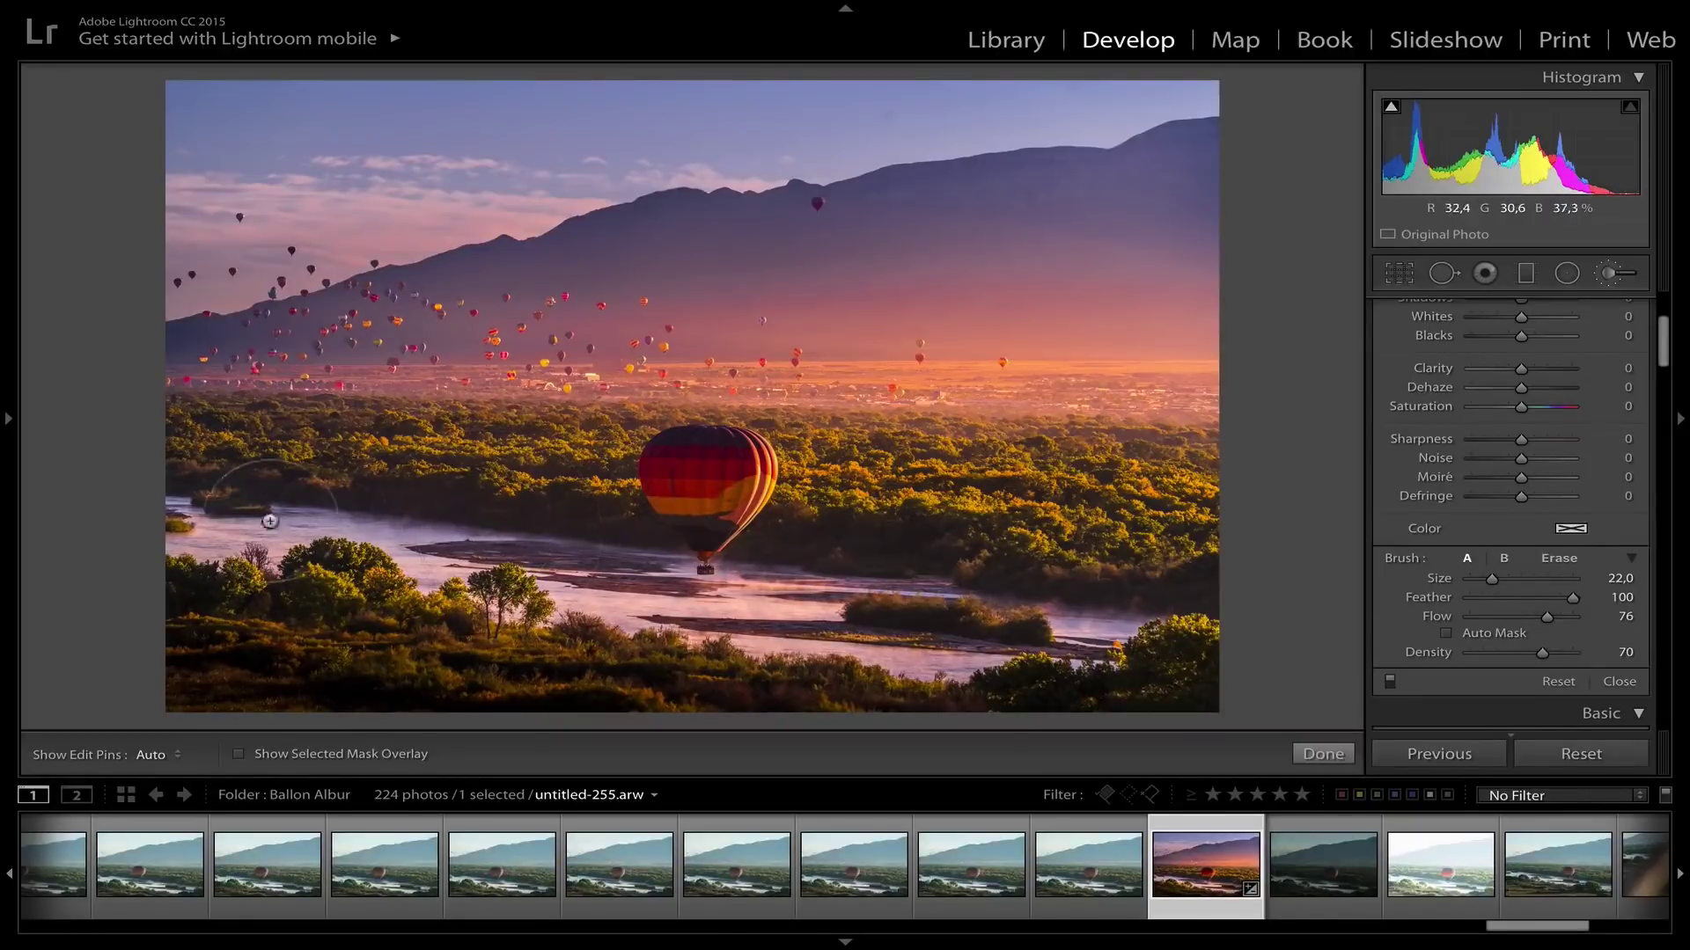
pyautogui.moveTo(255, 525)
pyautogui.mouseDown()
pyautogui.moveTo(440, 528)
pyautogui.moveTo(932, 638)
pyautogui.moveTo(1170, 656)
pyautogui.moveTo(1305, 630)
pyautogui.mouseUp()
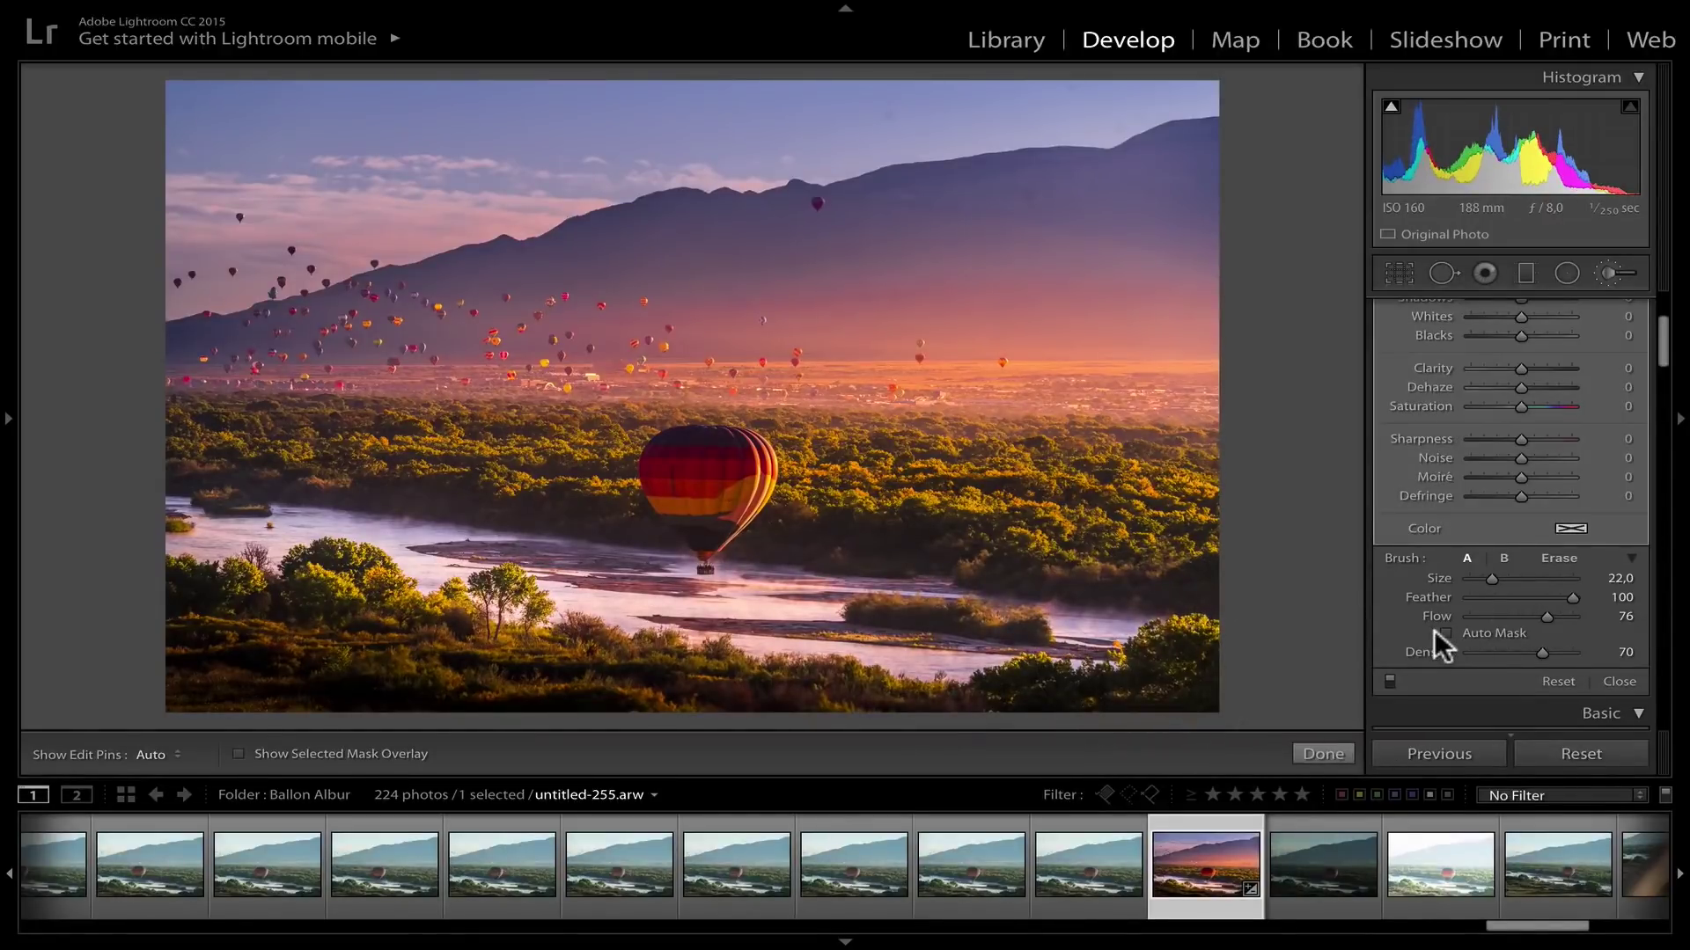
pyautogui.click(1322, 754)
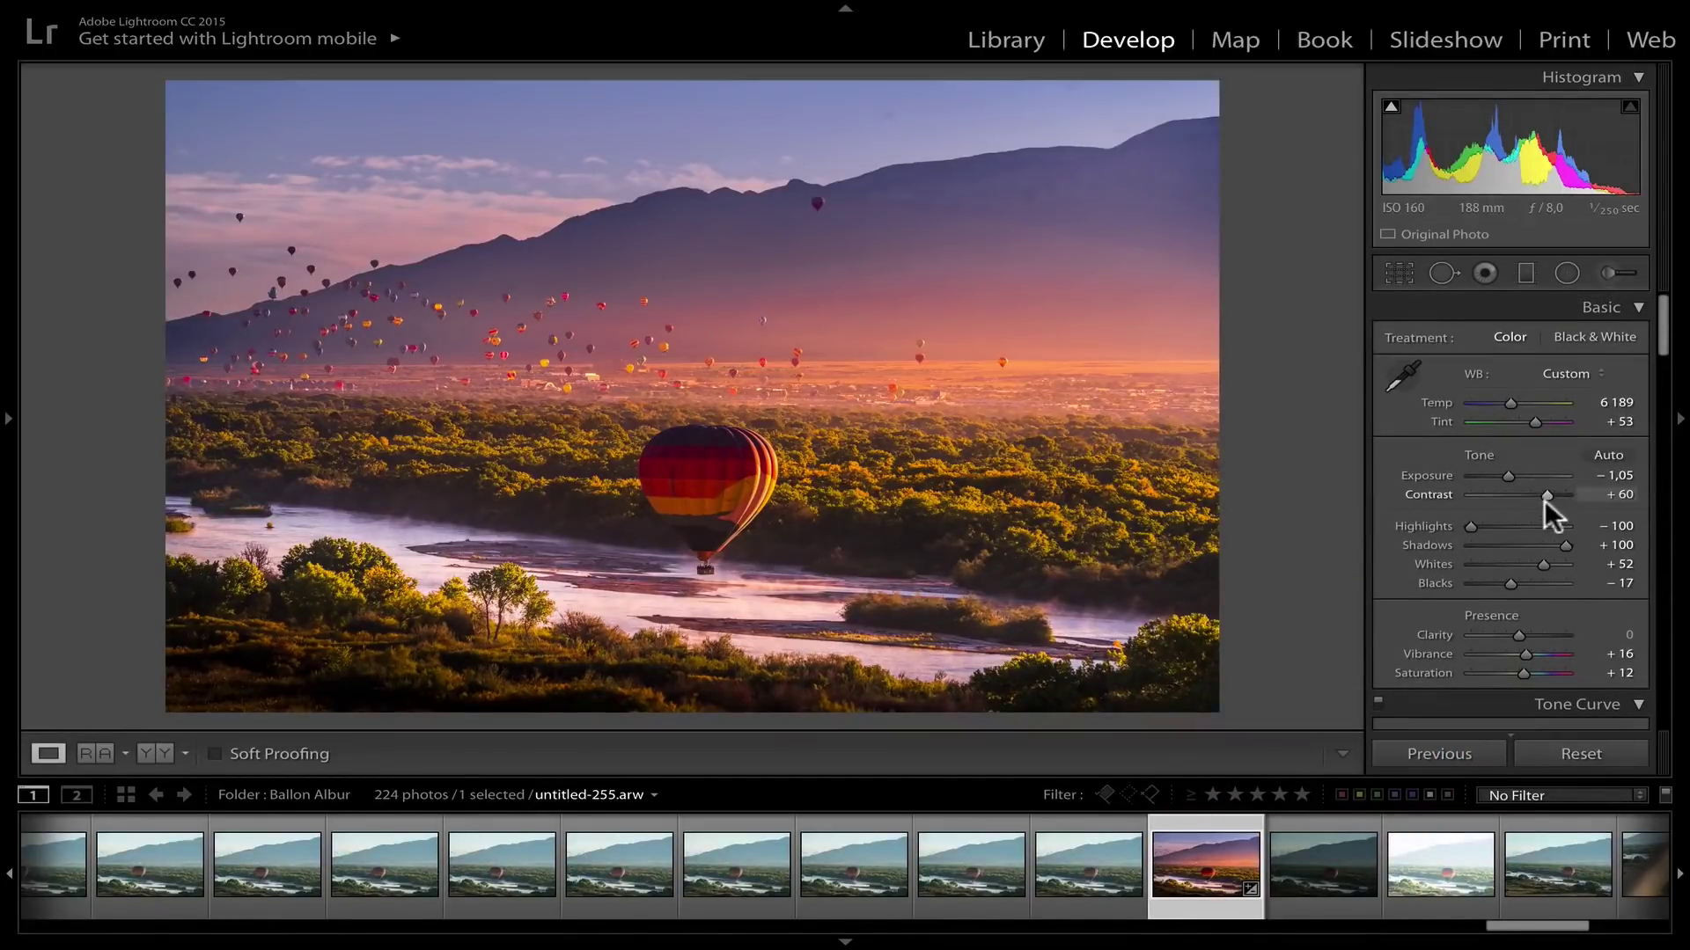
# Raise Contrast to +64, then try stronger vibrance values before settling Vibrance at +33
pyautogui.moveTo(1547, 495); pyautogui.dragTo(1547, 495)
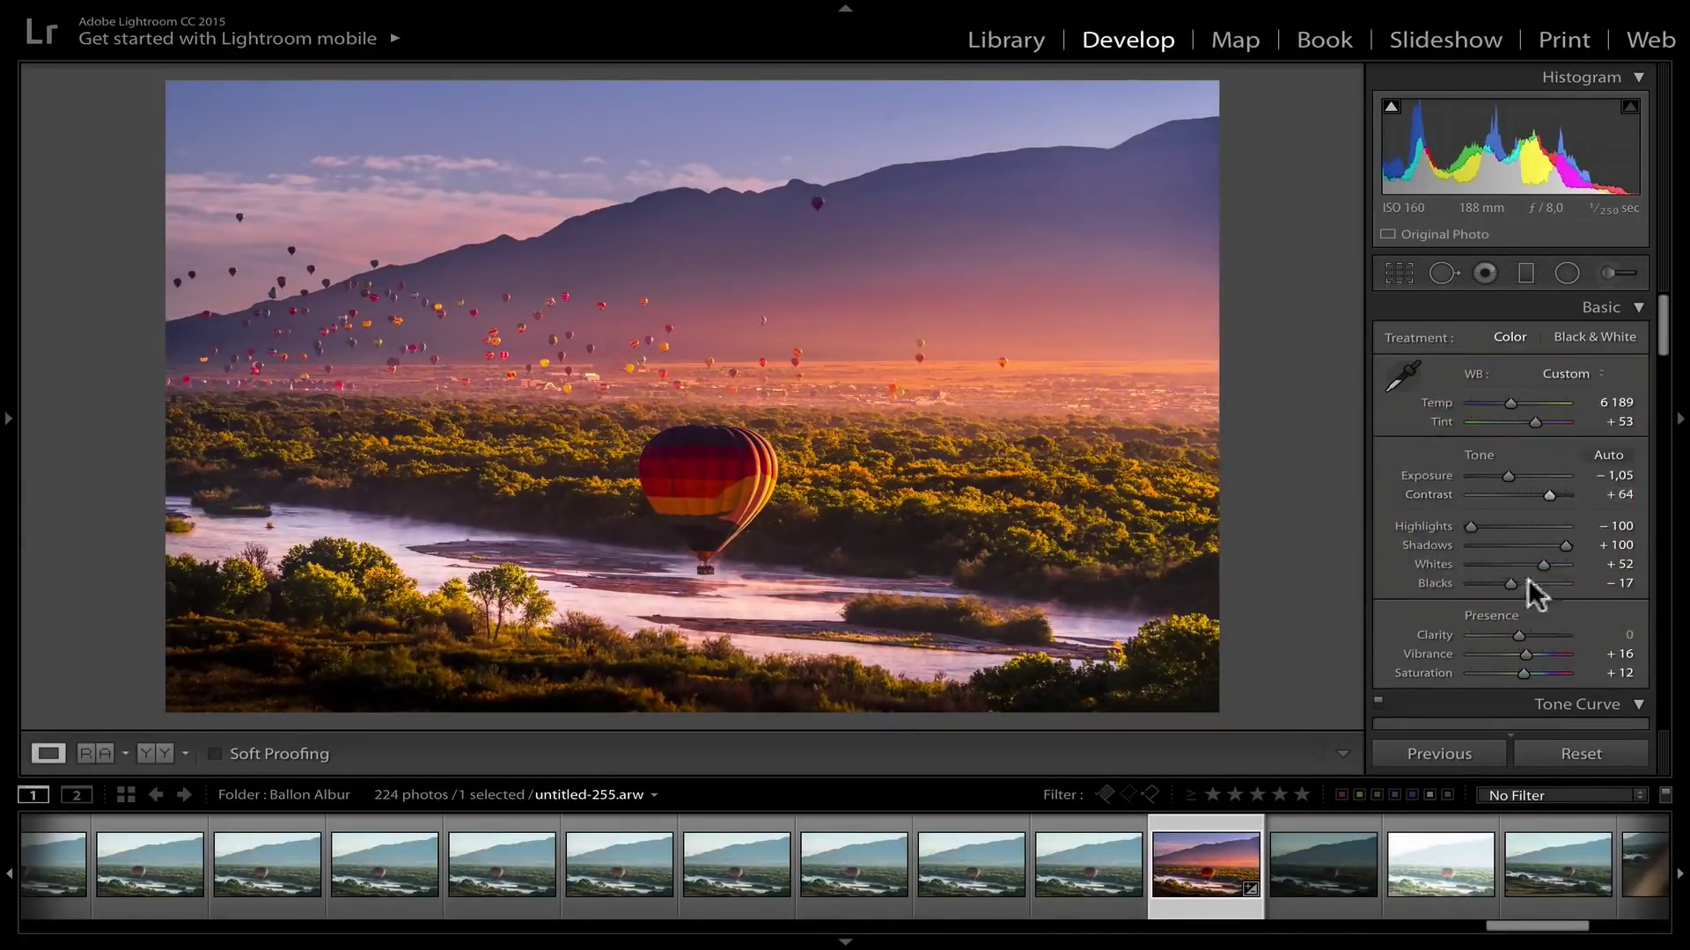
pyautogui.moveTo(1523, 653); pyautogui.dragTo(1514, 670)
pyautogui.click(1523, 671)
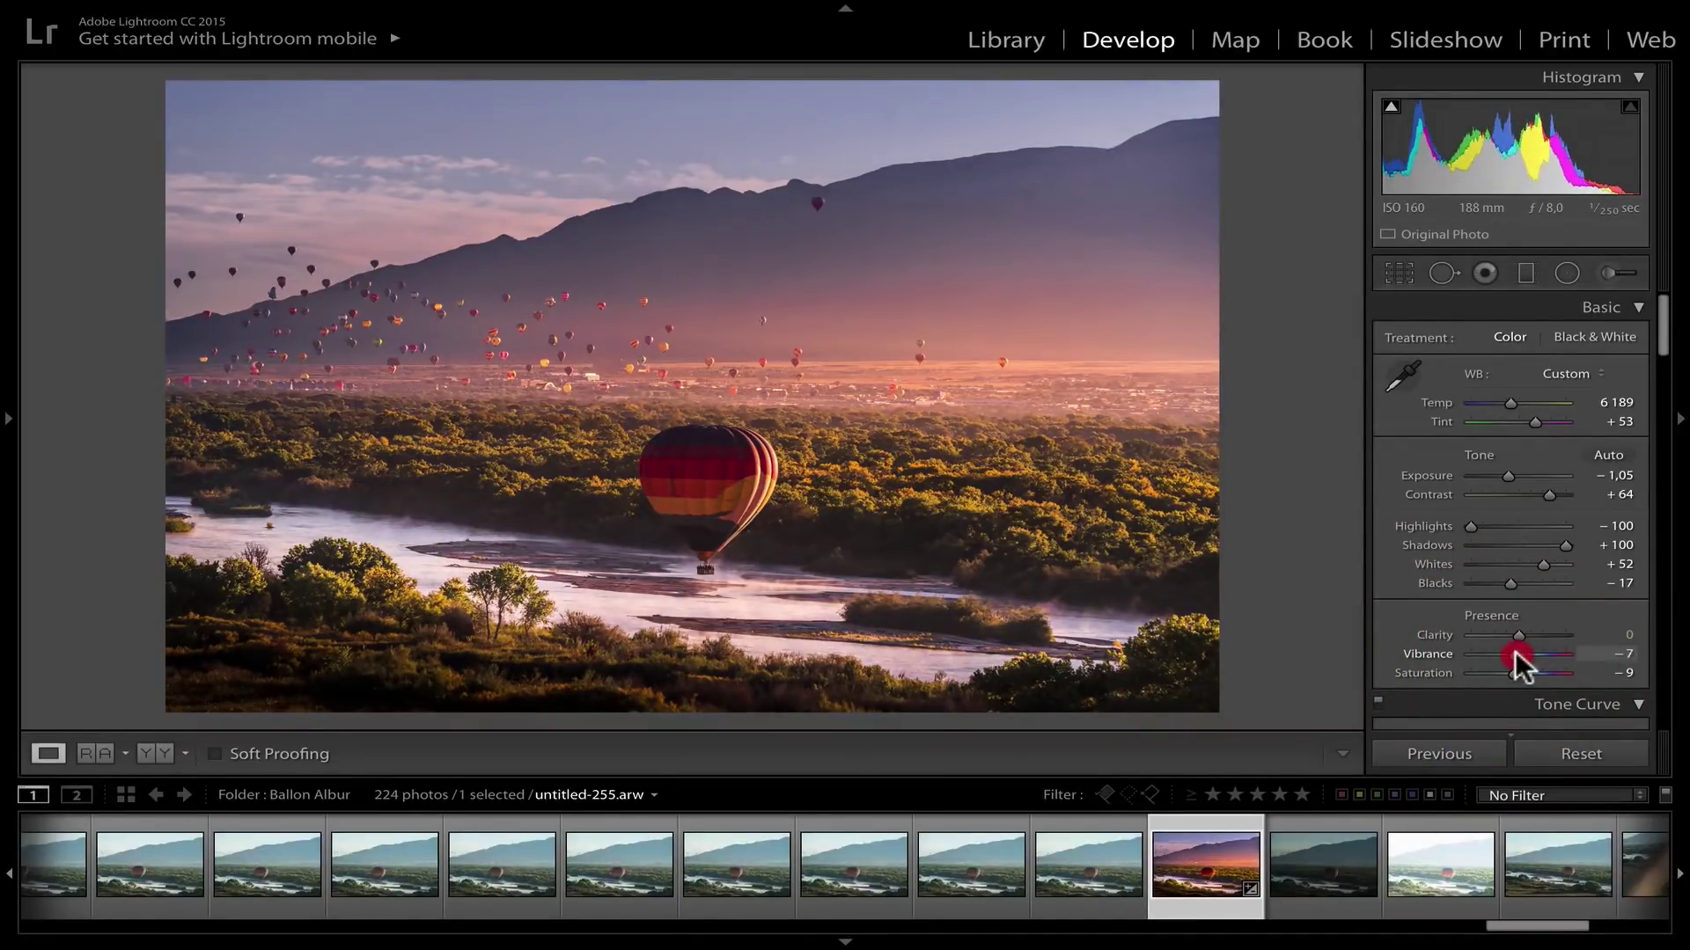
pyautogui.moveTo(1522, 654)
pyautogui.mouseDown()
pyautogui.moveTo(1540, 654)
pyautogui.moveTo(1524, 673)
pyautogui.mouseUp()
pyautogui.click(1514, 674)
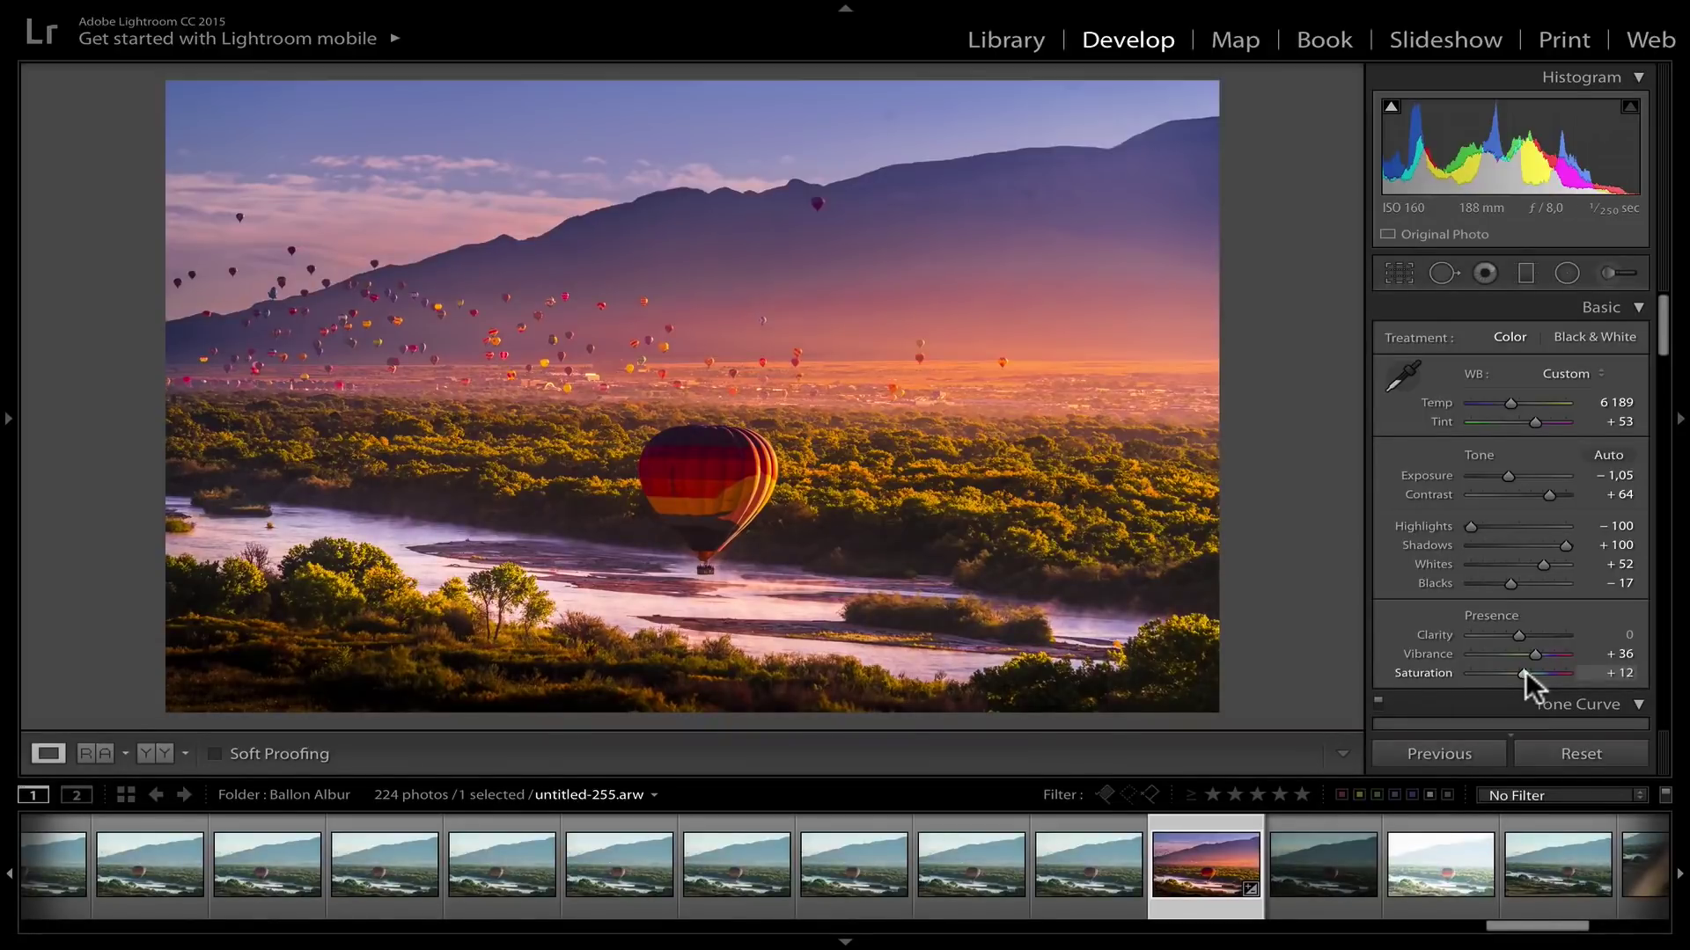
pyautogui.moveTo(1534, 655)
pyautogui.mouseDown()
pyautogui.moveTo(1580, 654)
pyautogui.moveTo(1538, 656)
pyautogui.mouseUp()
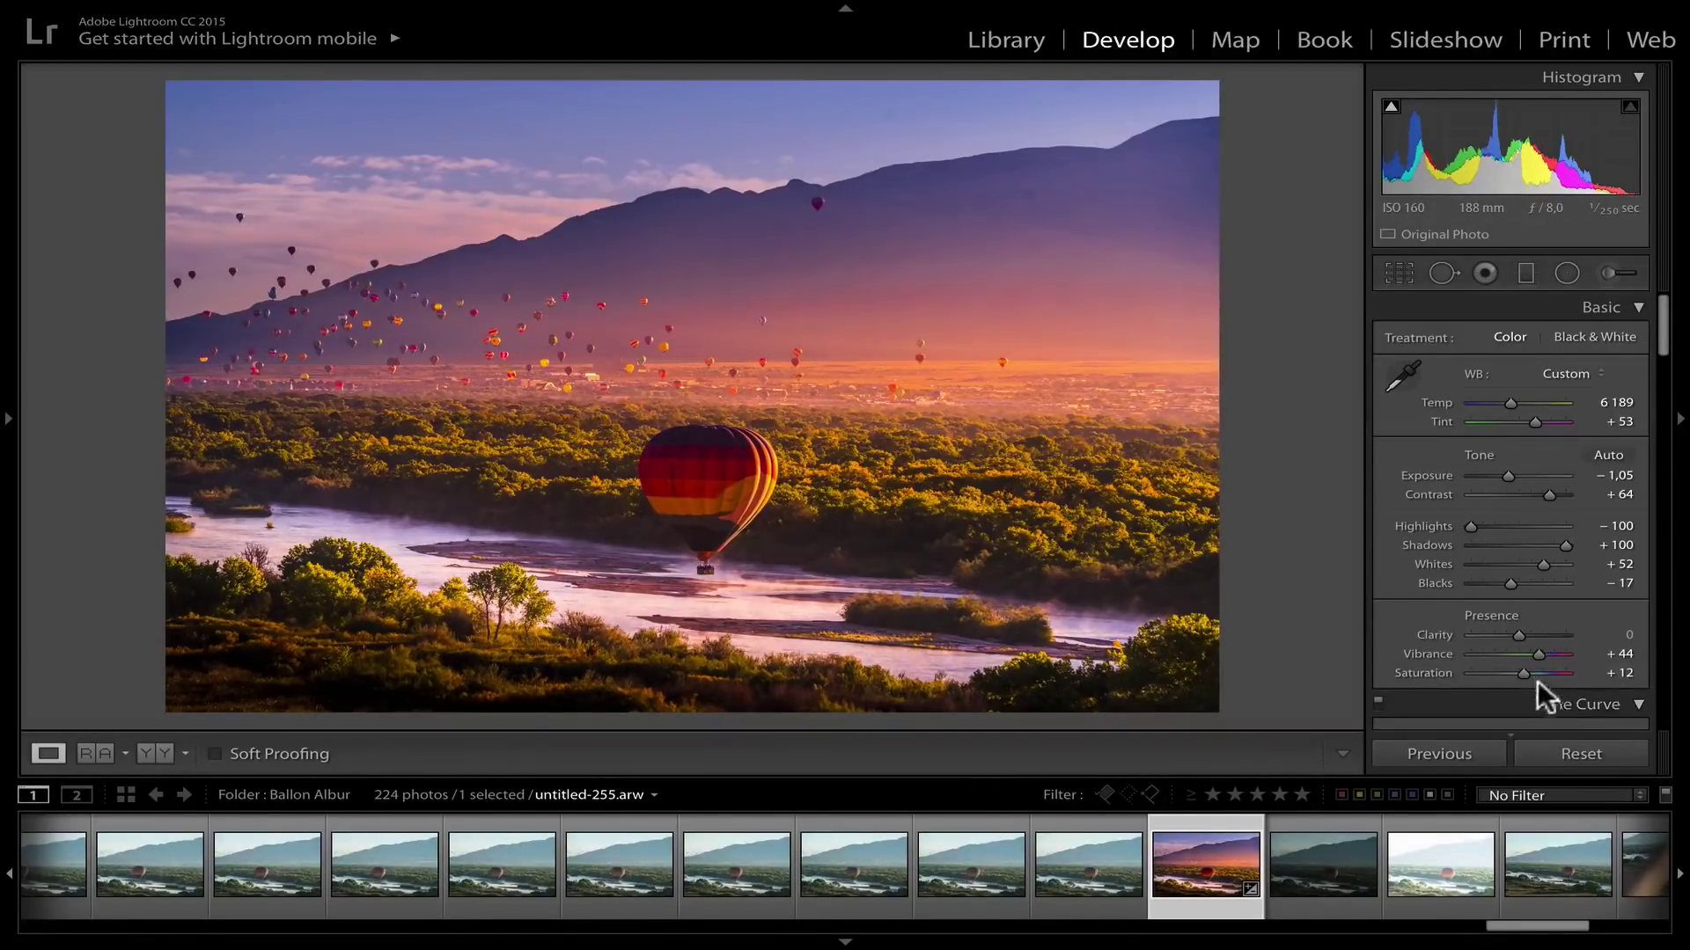
pyautogui.moveTo(1533, 657); pyautogui.dragTo(1528, 660)
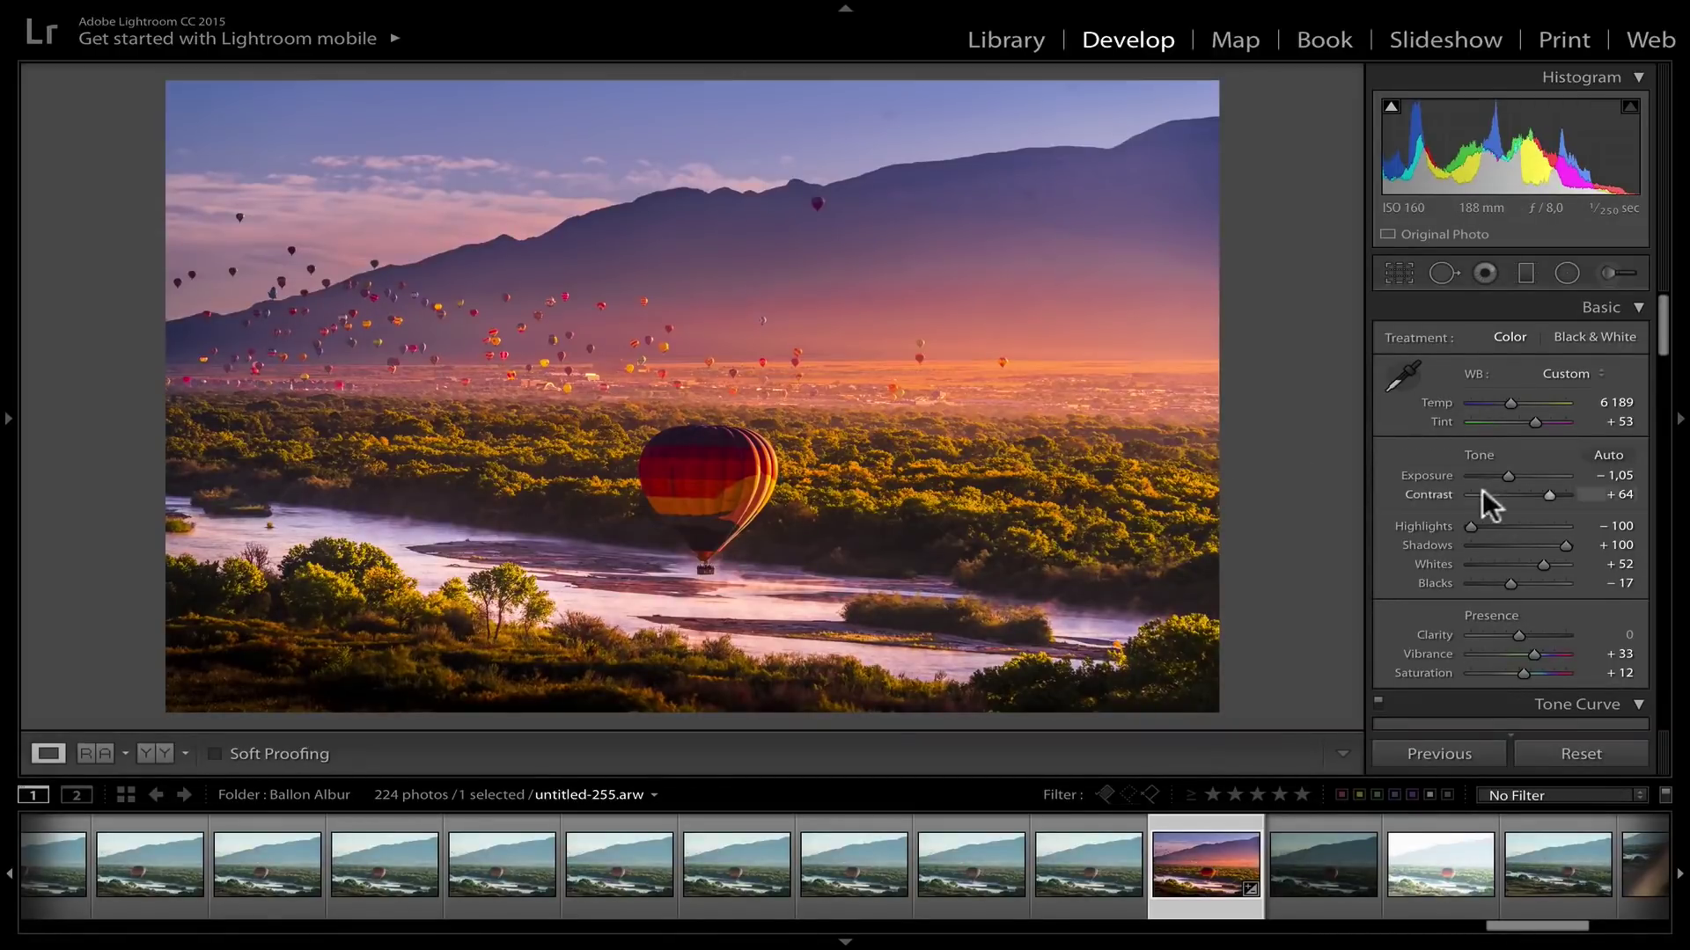
pyautogui.scroll(-10, 1482, 489)
# Raise the HSL Saturation for Red to +32
pyautogui.moveTo(1506, 437); pyautogui.dragTo(1549, 435)
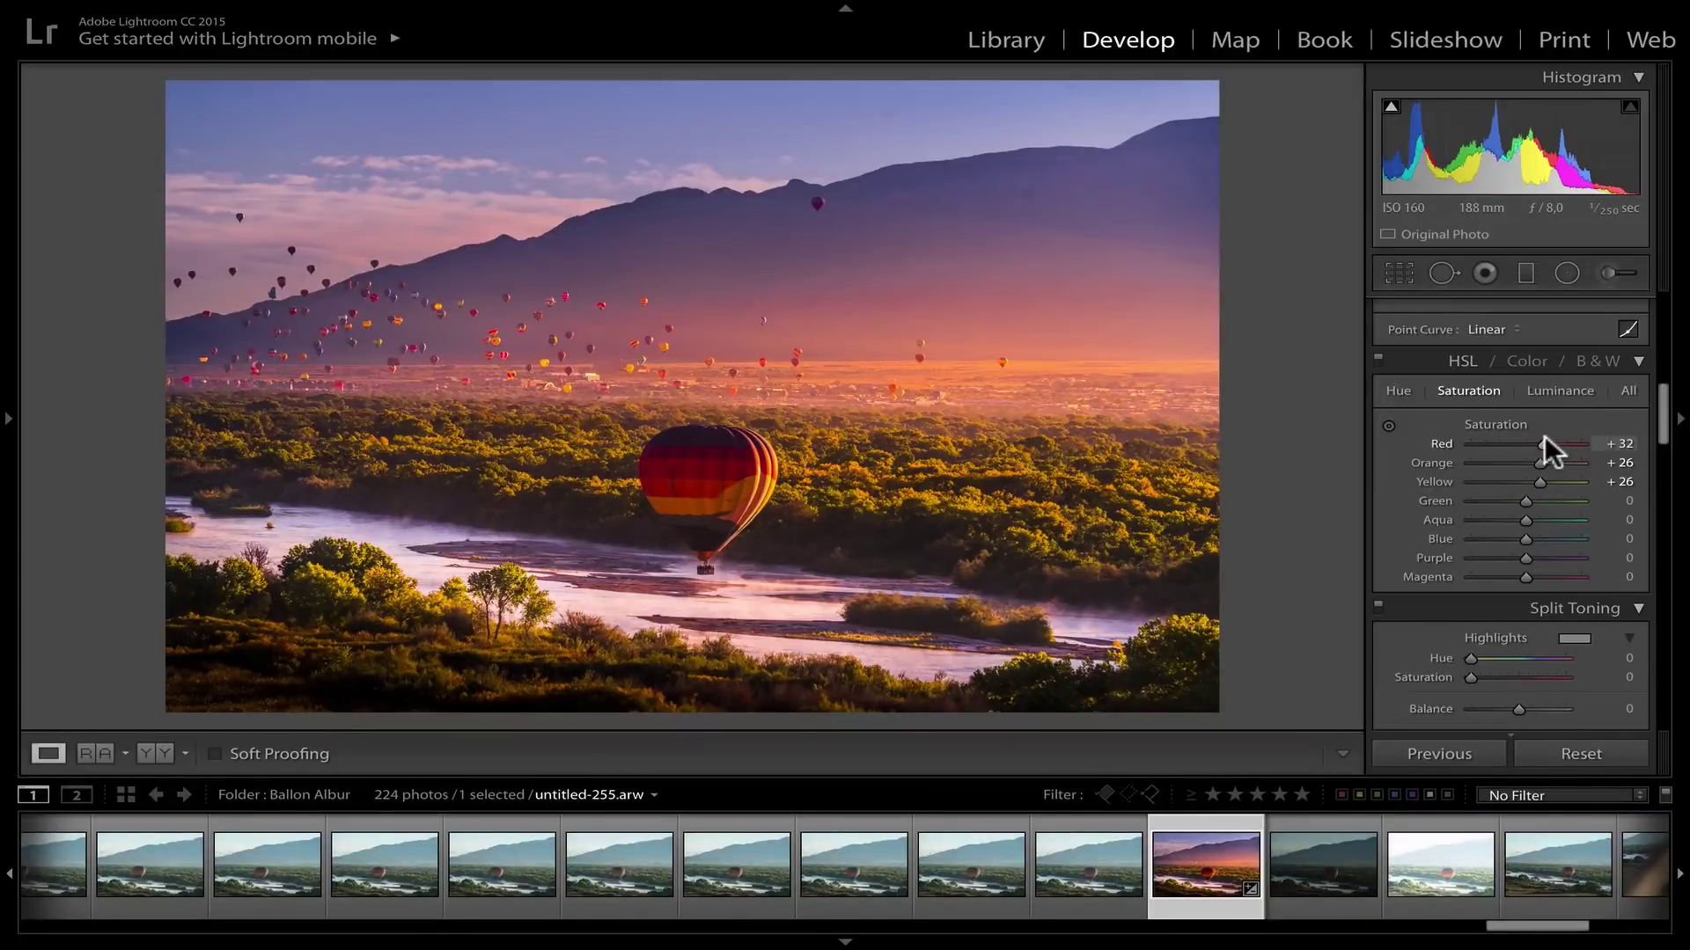
pyautogui.scroll(-8, 1535, 568)
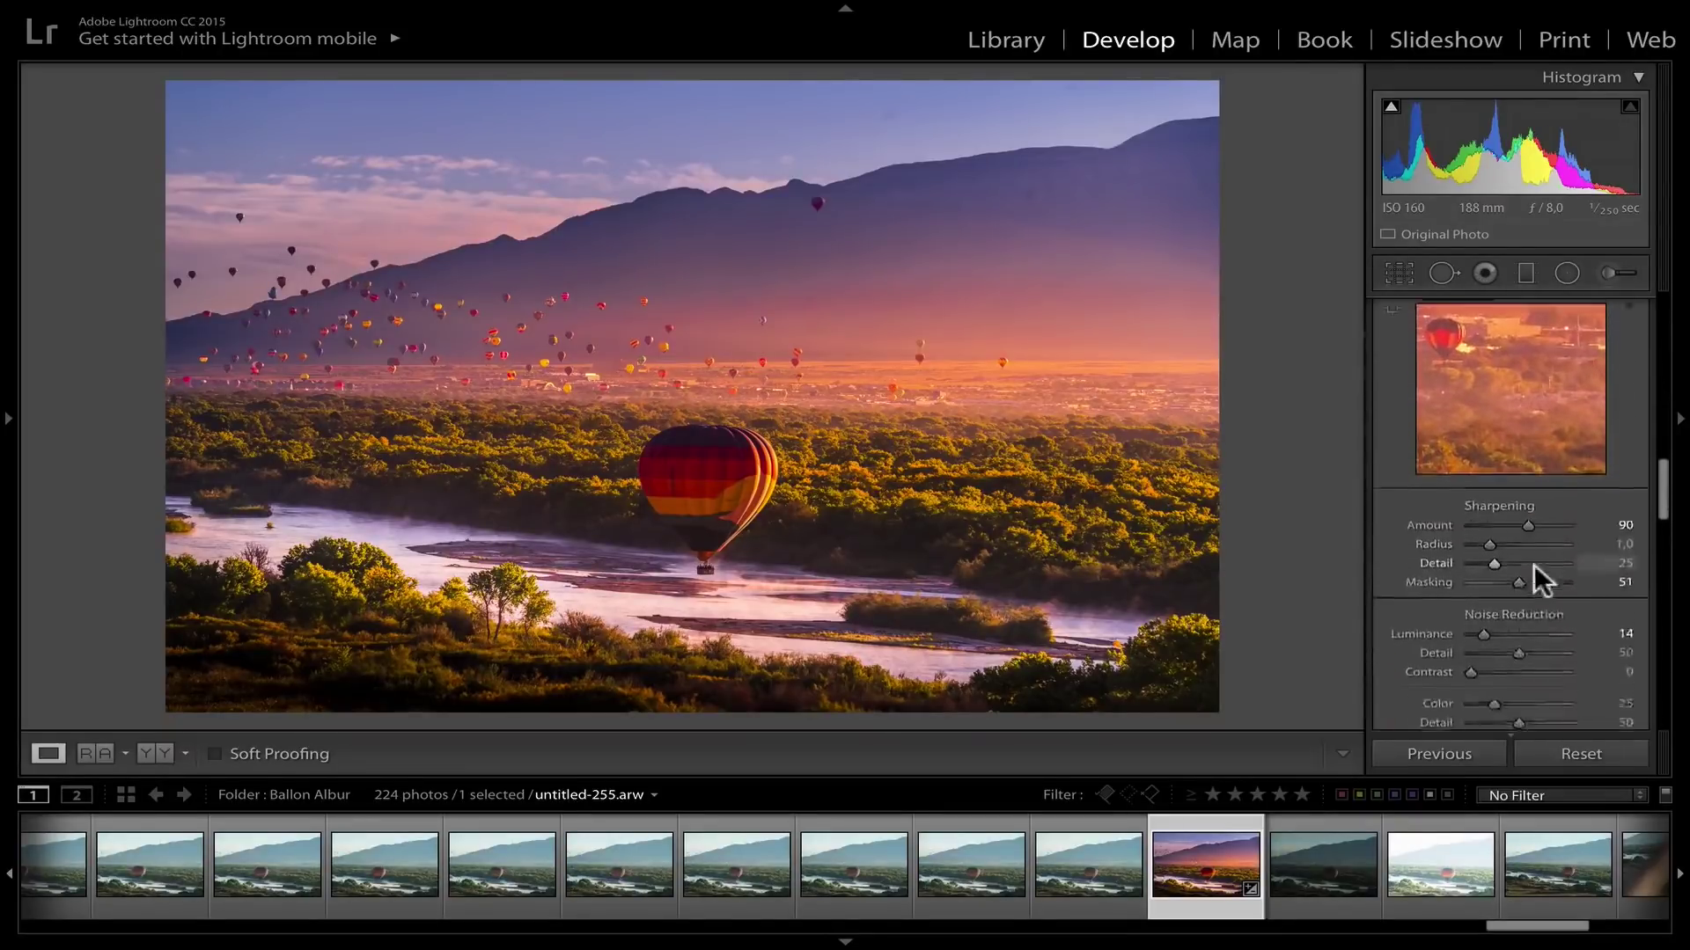
pyautogui.scroll(-5, 1533, 565)
# Look over the Detail and Lens Corrections panels, then switch to the Spot Removal tool
pyautogui.scroll(-3, 1523, 440)
pyautogui.scroll(1, 1501, 350)
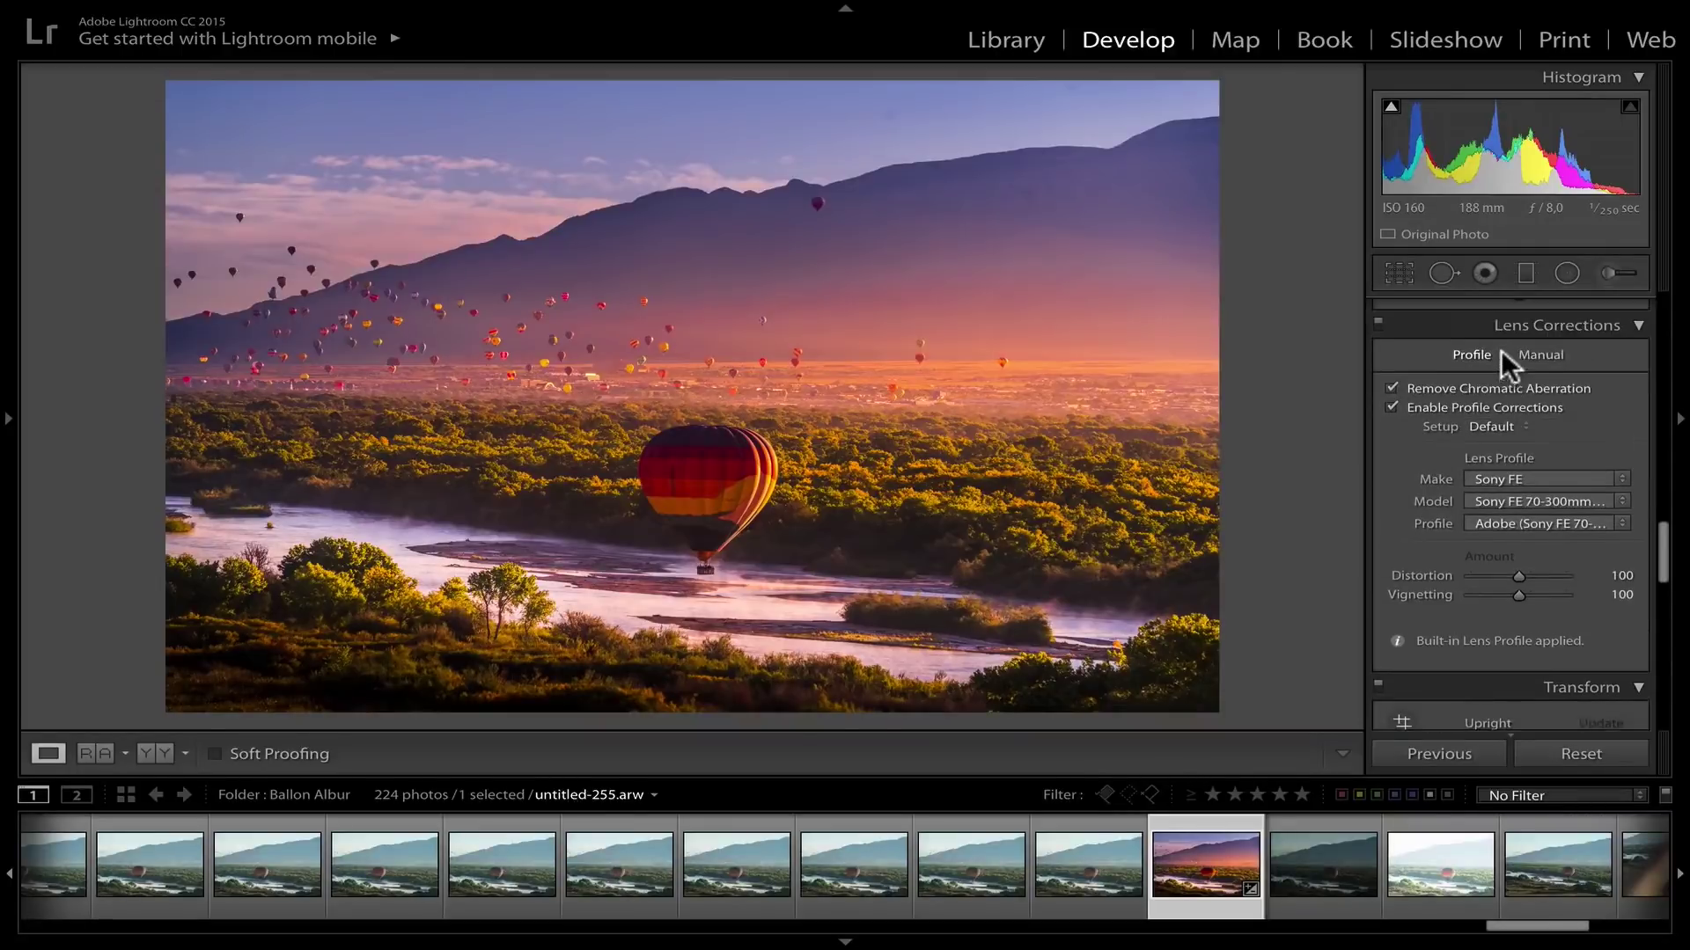
pyautogui.scroll(-5, 1507, 384)
pyautogui.scroll(6, 1512, 400)
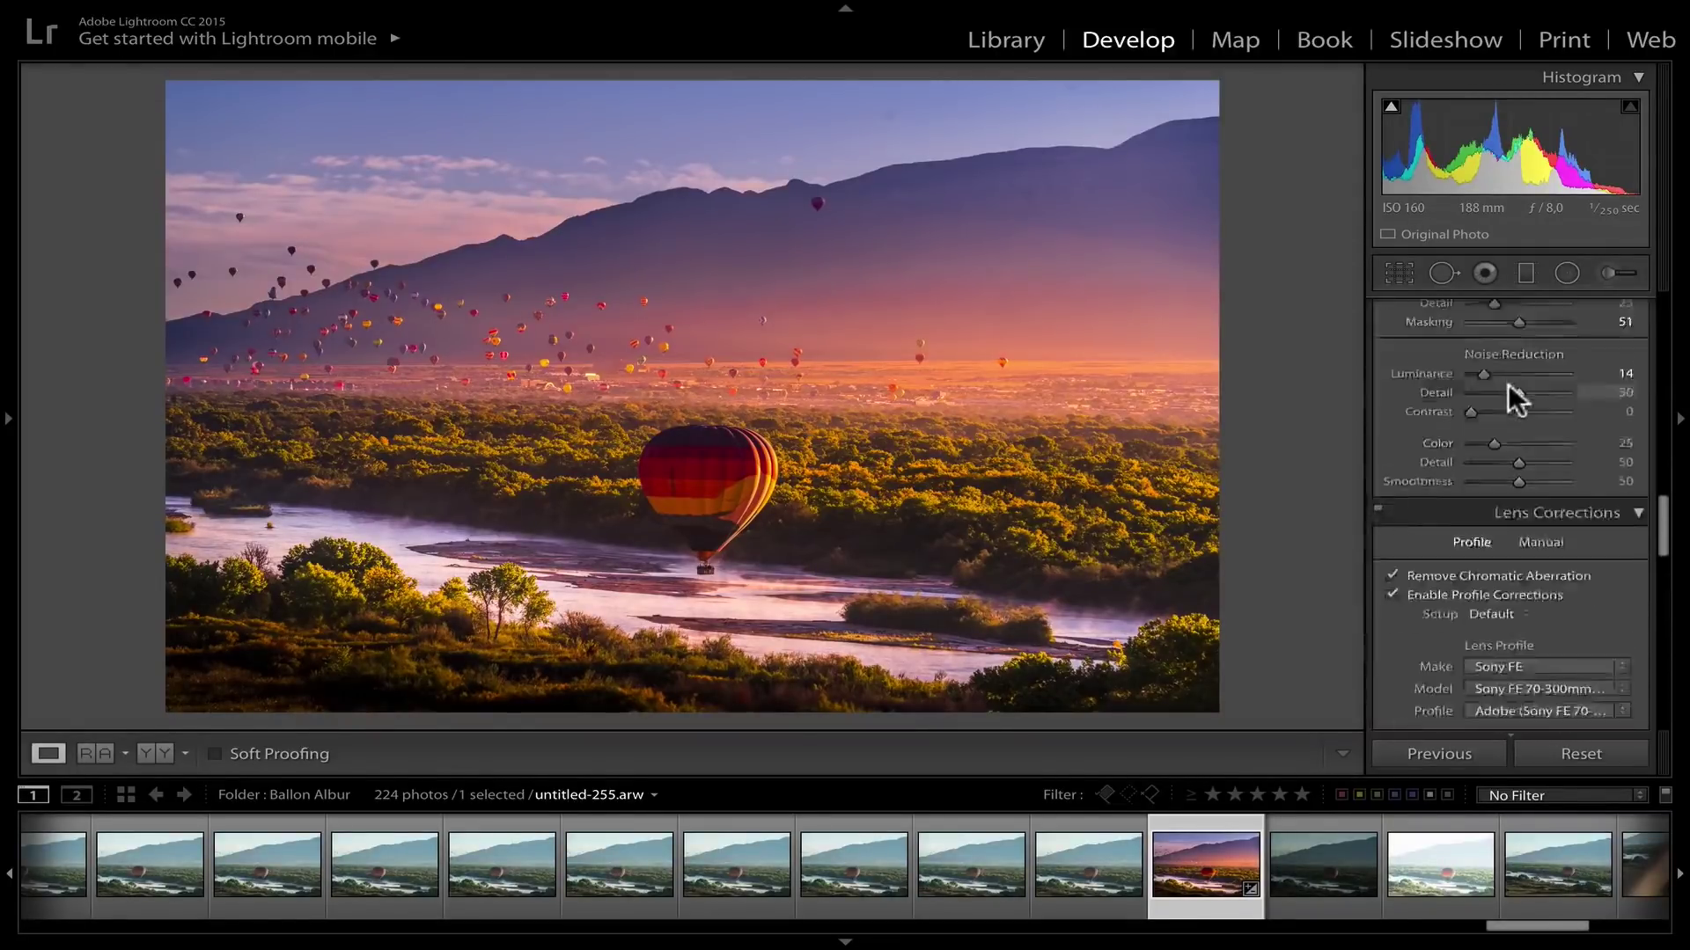
pyautogui.scroll(10, 1507, 384)
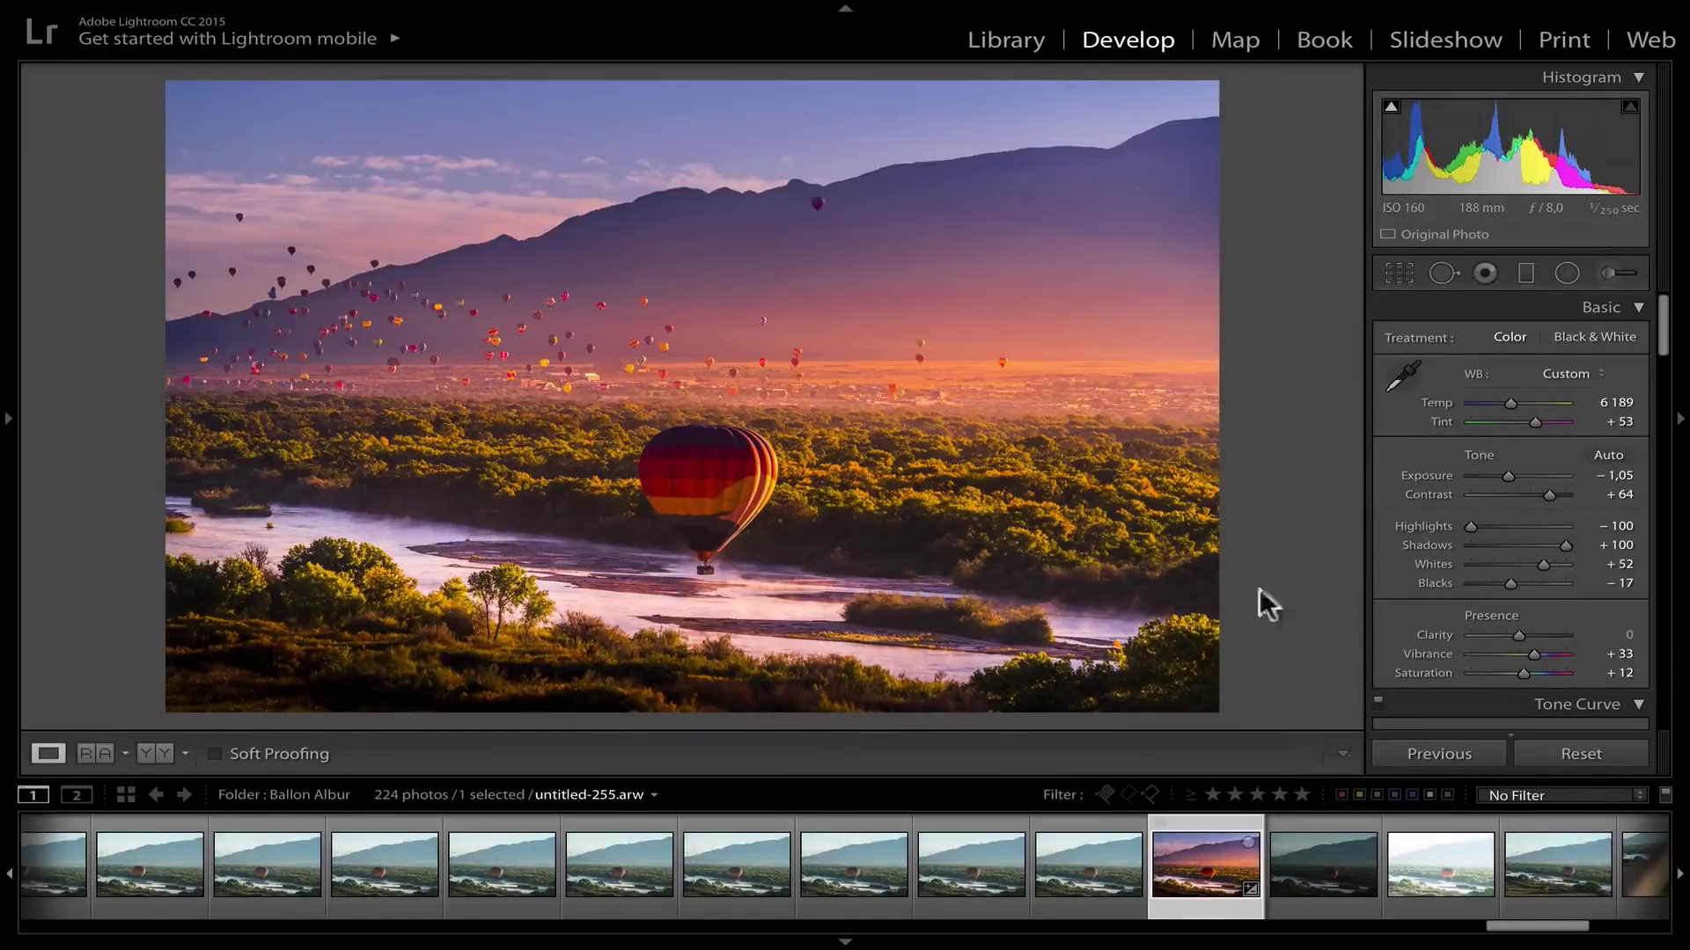
pyautogui.click(1441, 273)
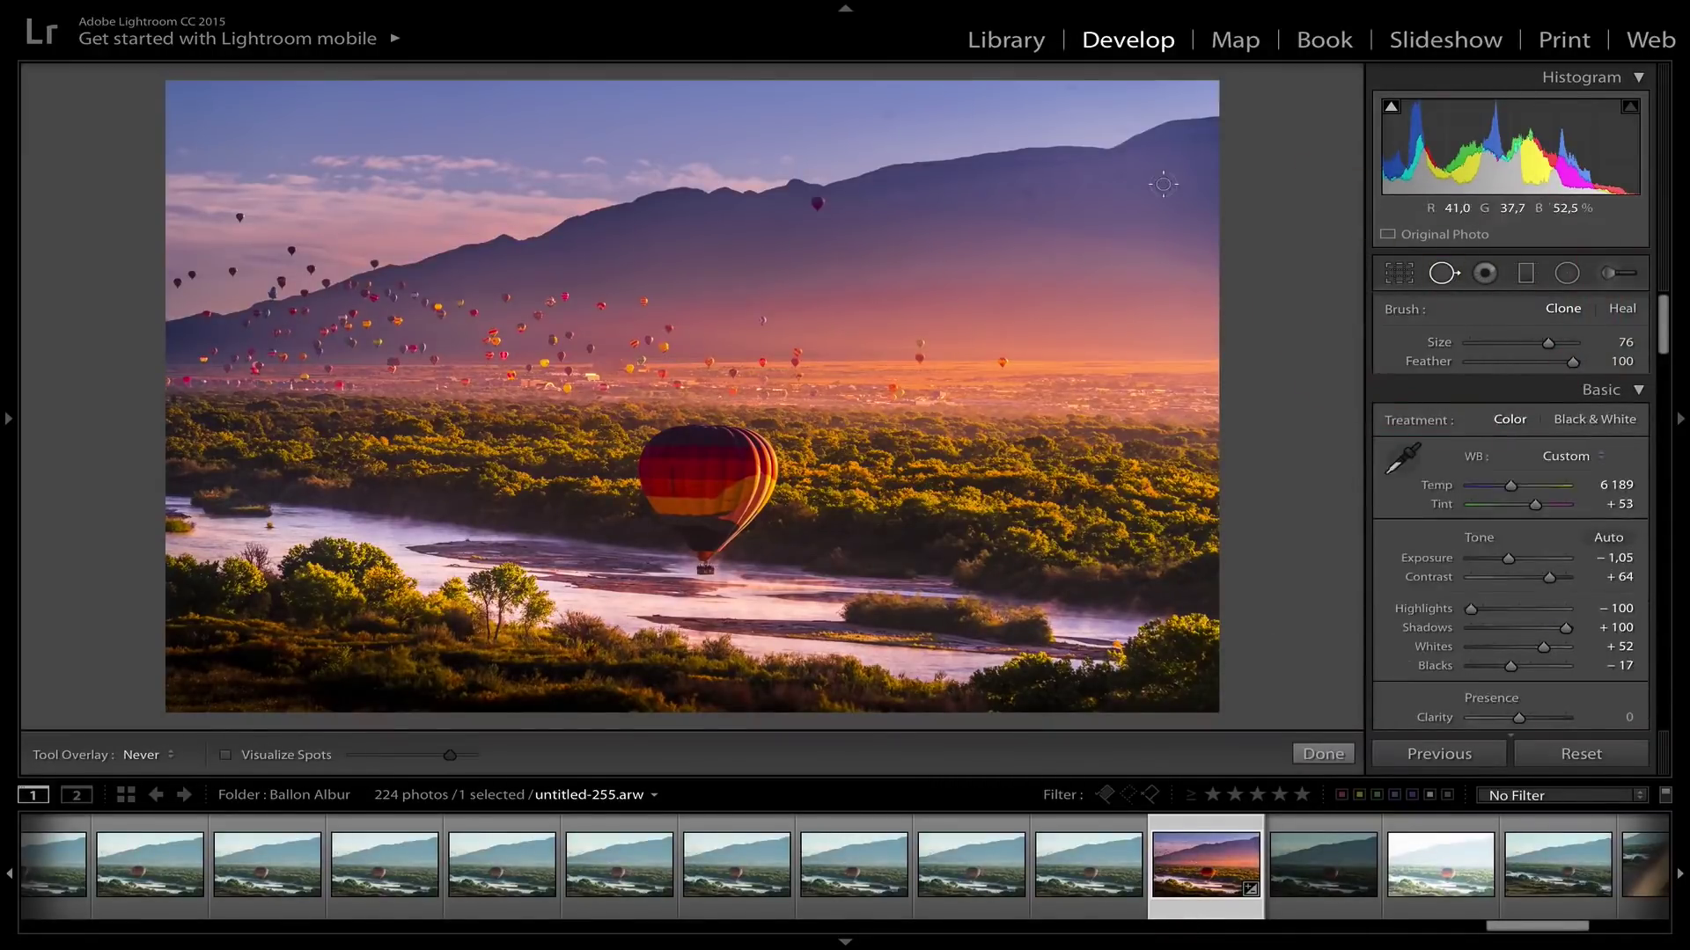
# Clone out four dust spots in the sky and along the top edge, then finish with Done
pyautogui.click(1027, 195)
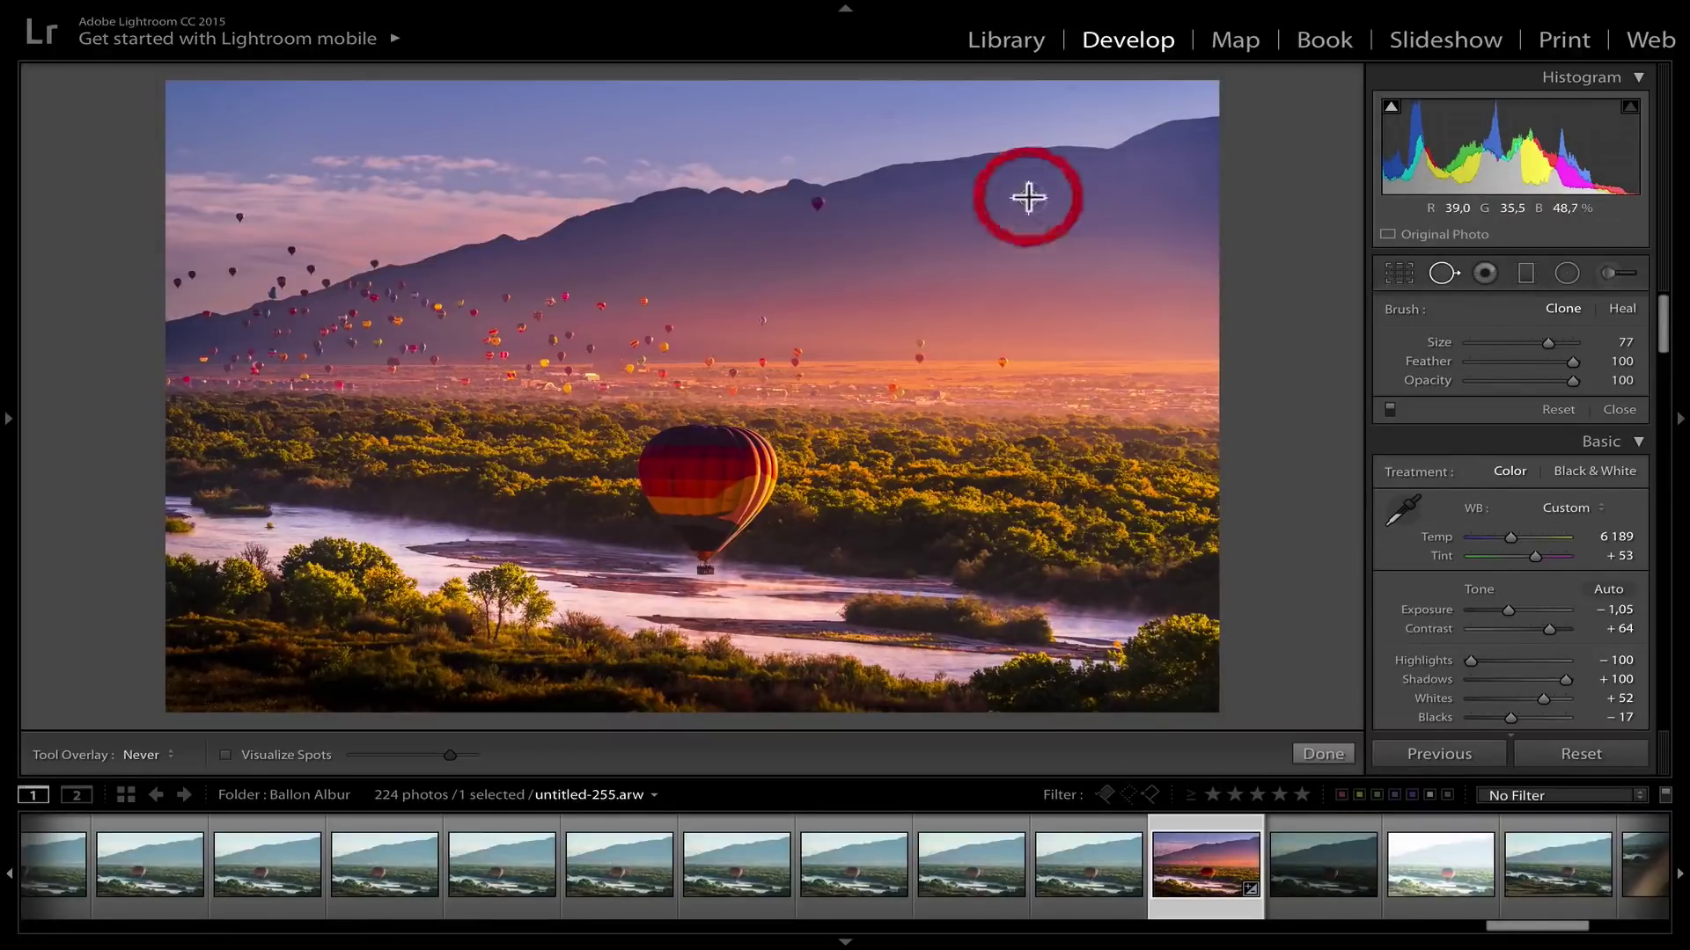
pyautogui.click(893, 113)
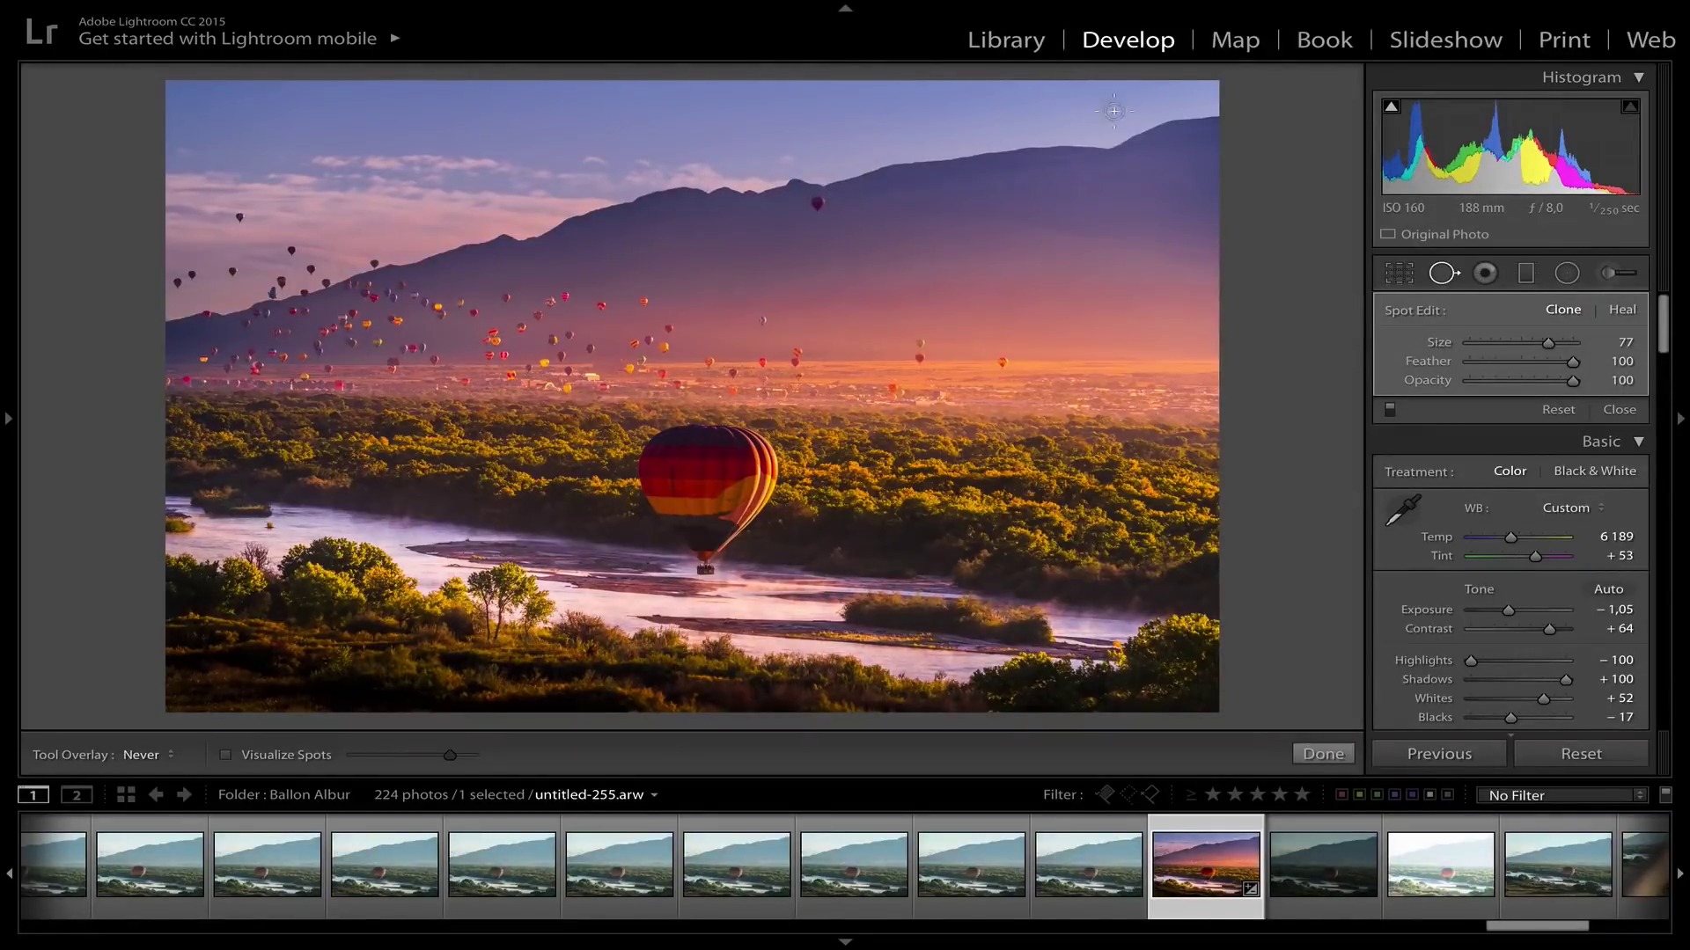
pyautogui.click(1071, 85)
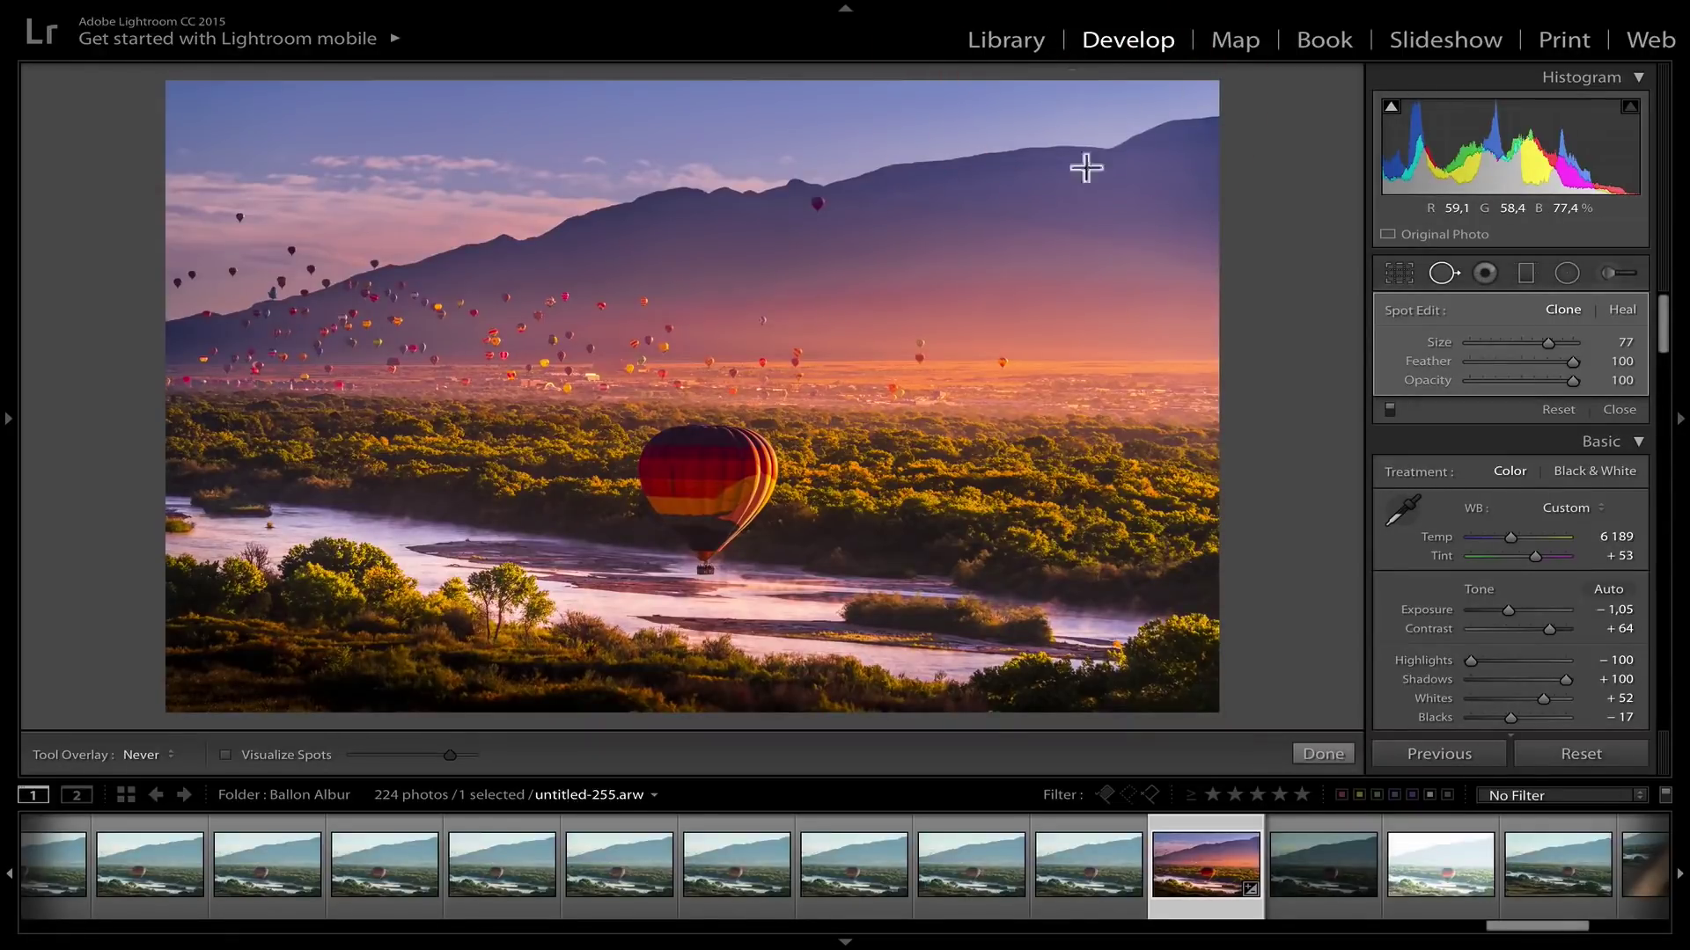
pyautogui.click(1152, 506)
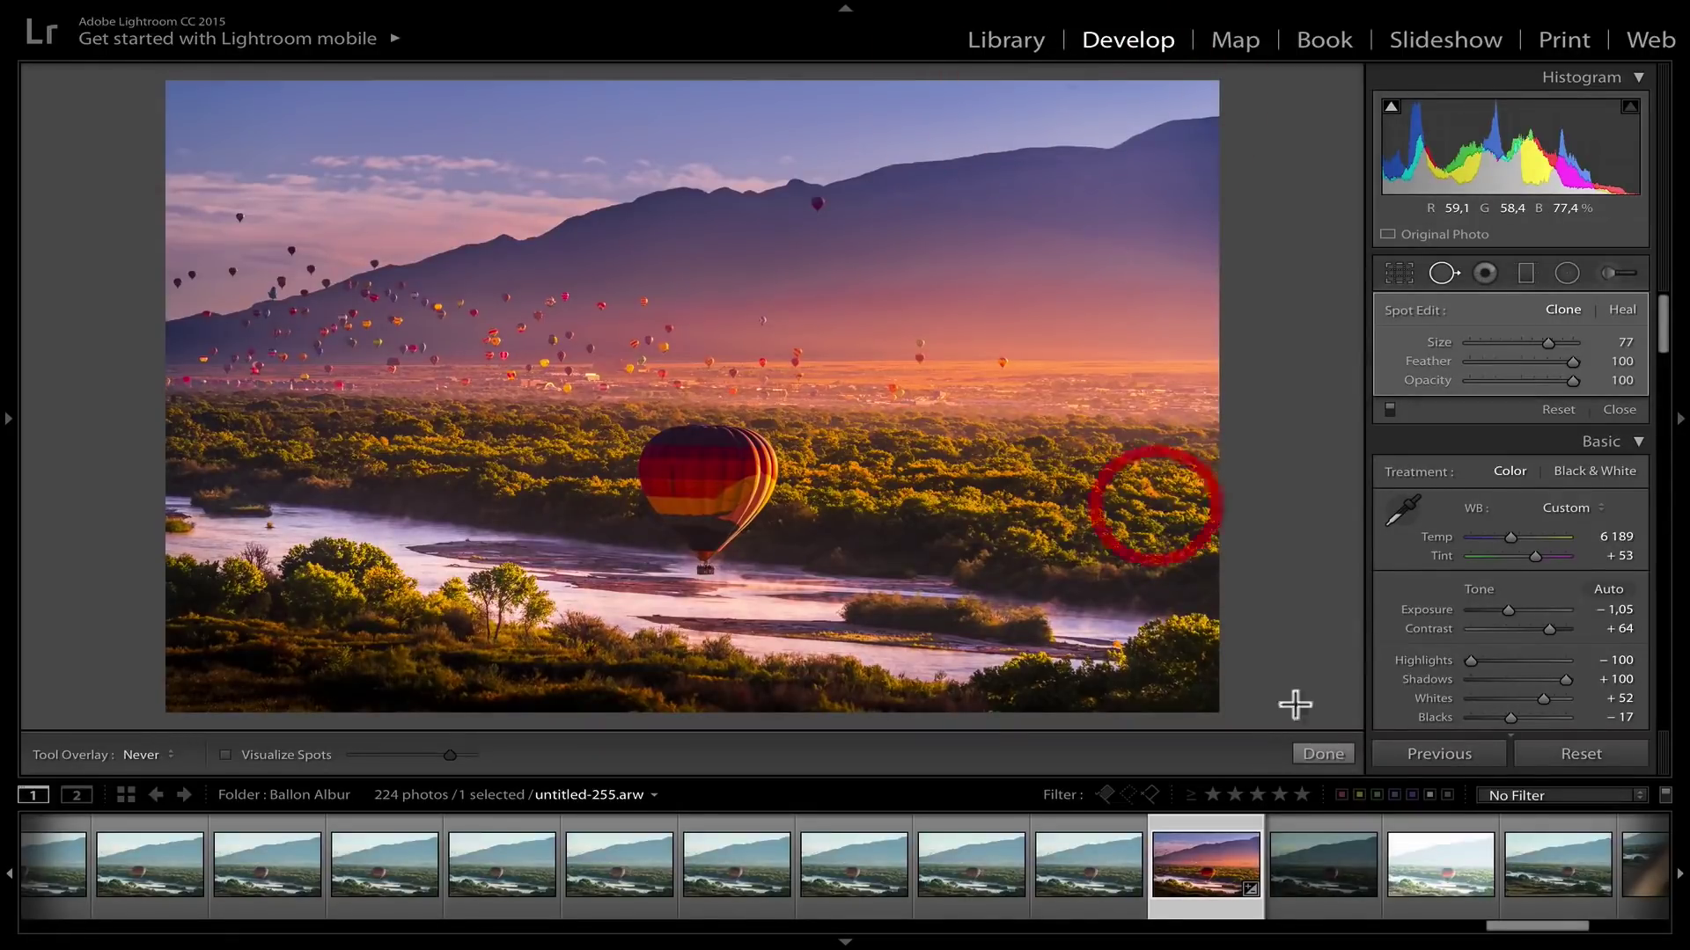
pyautogui.click(1332, 753)
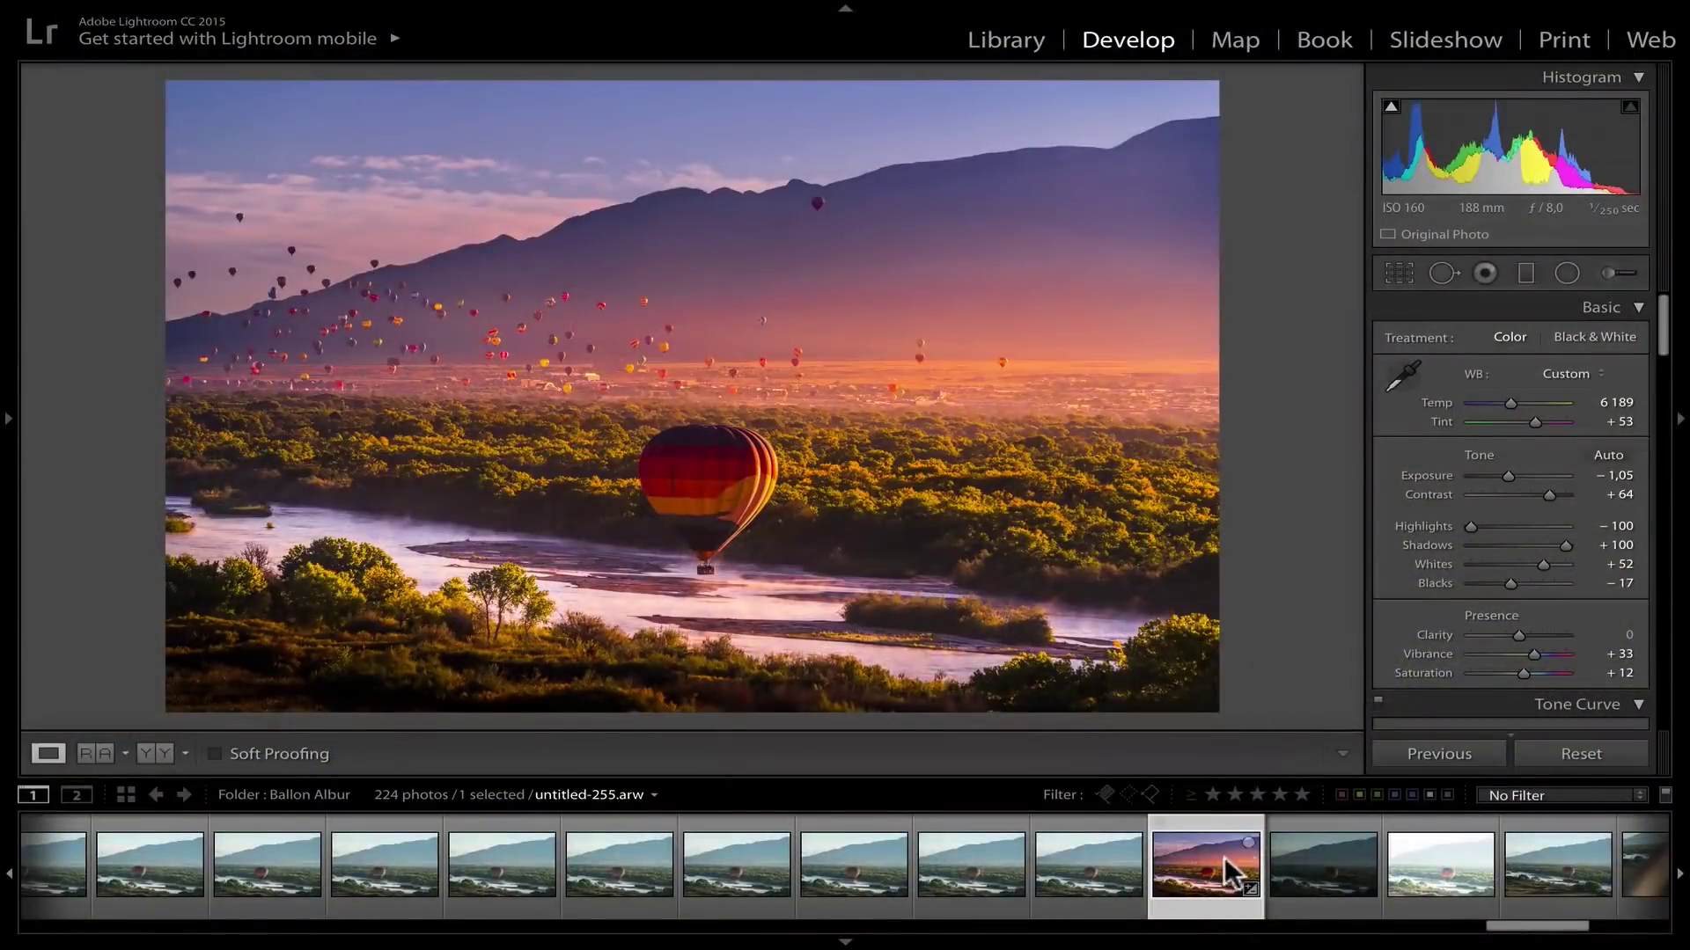
# Rate the balloon photo three stars with the 3 key, then switch over to Chrome
pyautogui.press('3')
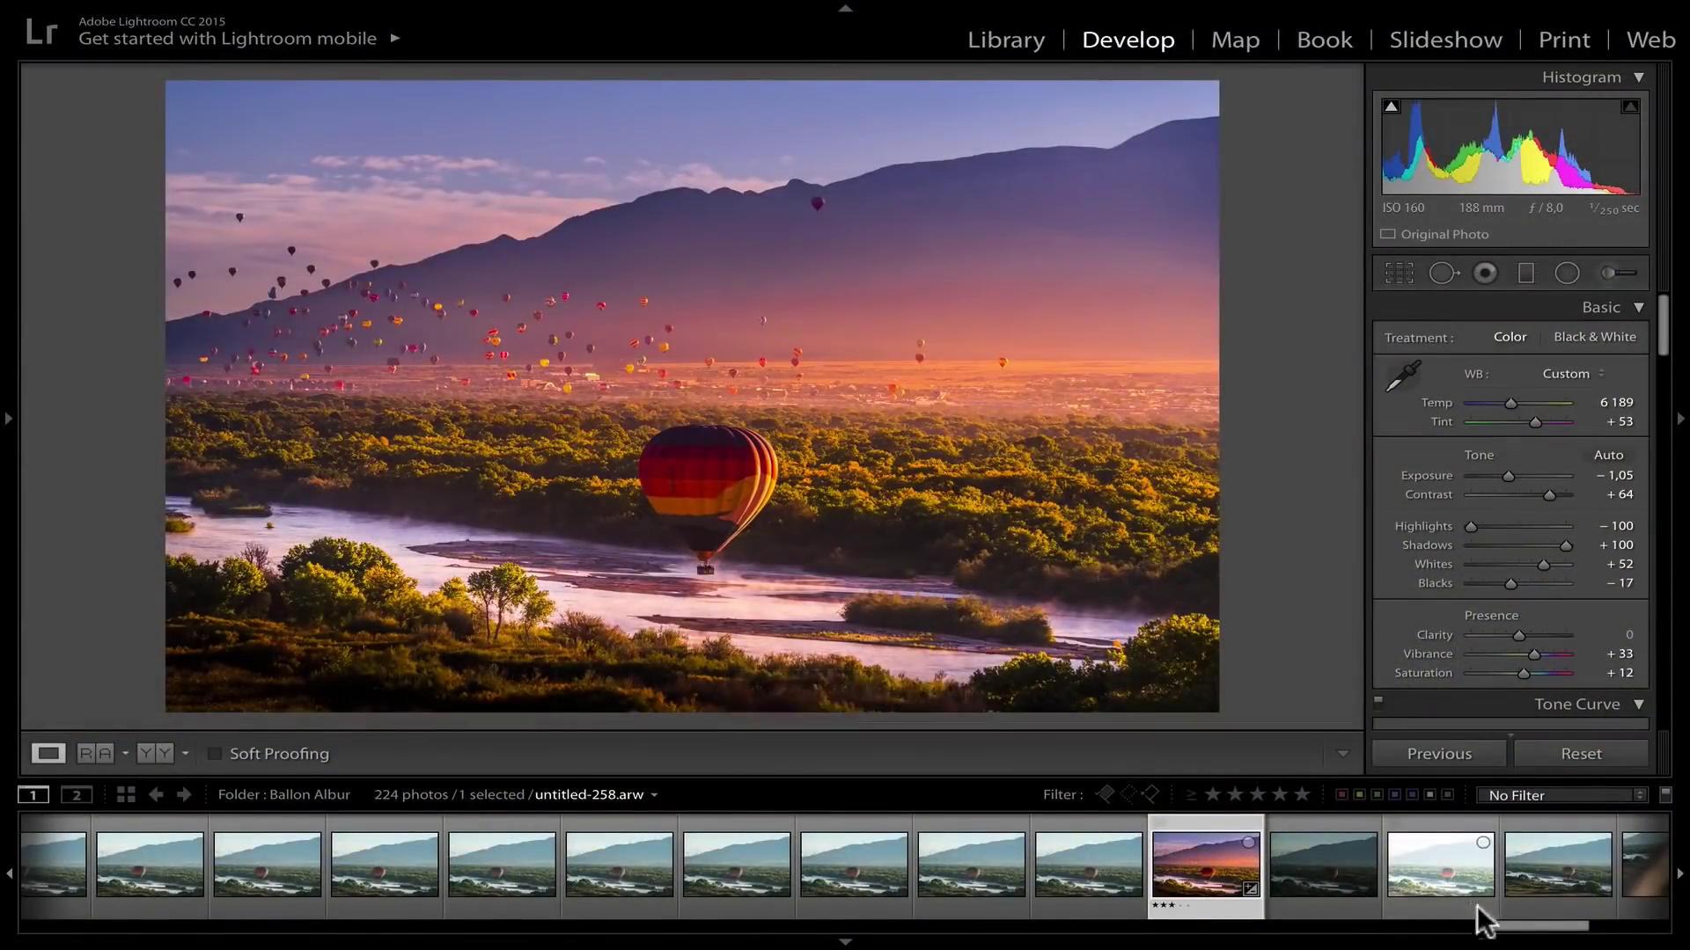
pyautogui.moveTo(1505, 931)
pyautogui.mouseDown()
pyautogui.moveTo(1628, 928)
pyautogui.moveTo(1482, 925)
pyautogui.mouseUp()
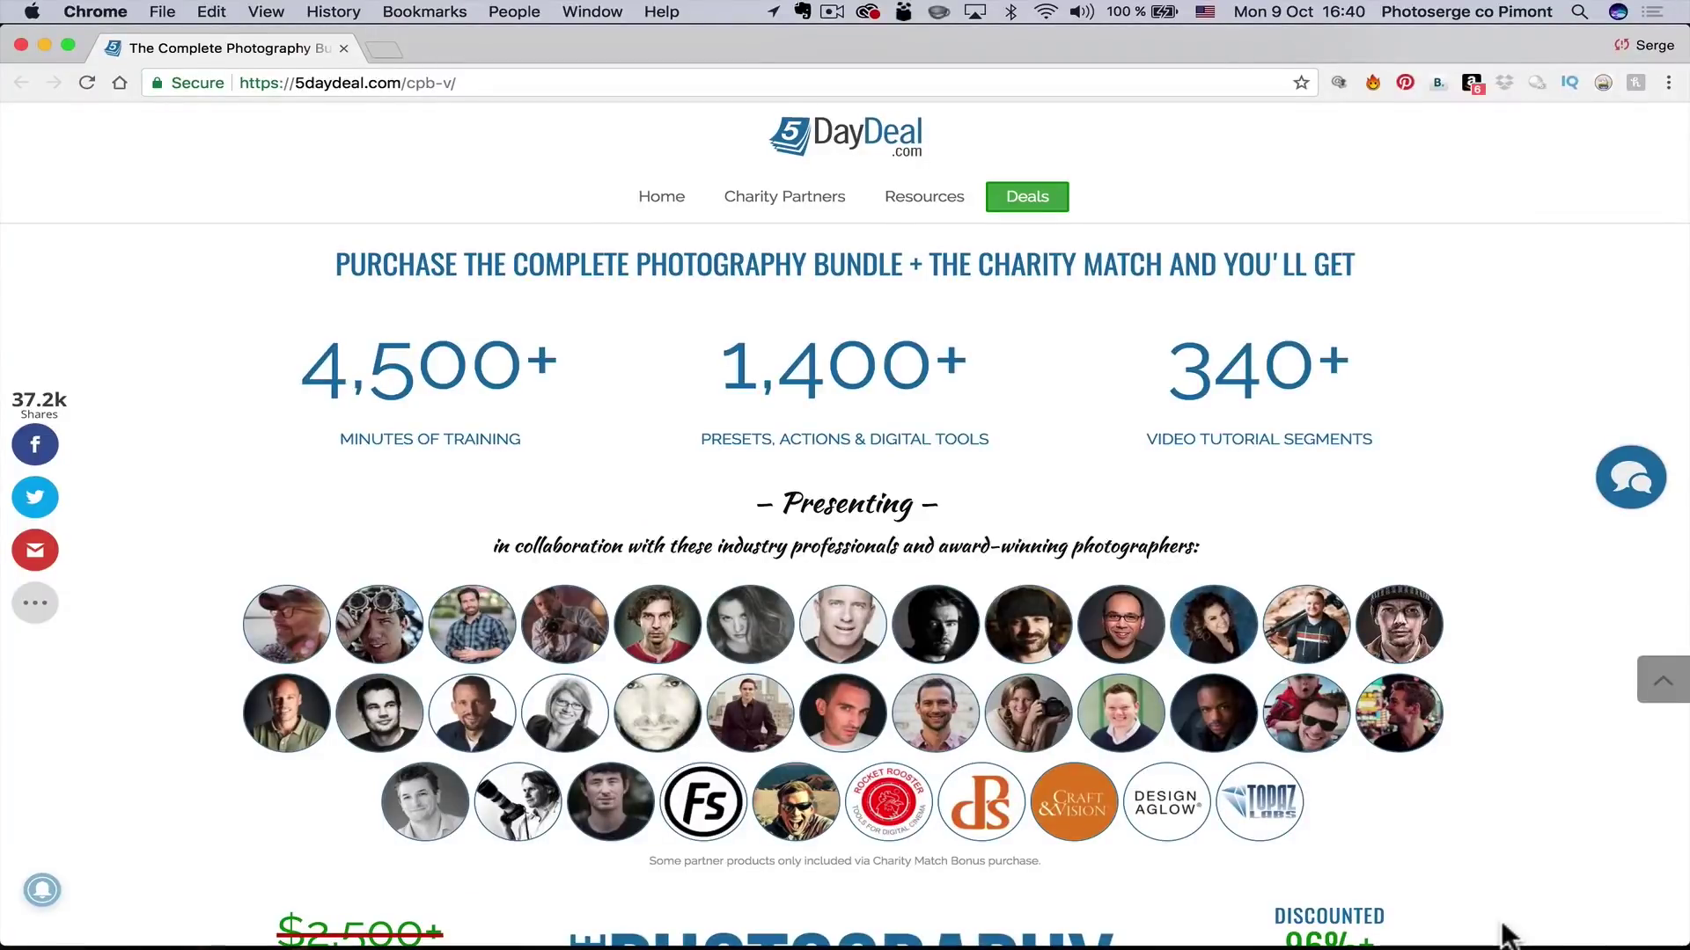
# Scroll the 5DayDeal page past the price banner and stats band to 'Here's what's included'
pyautogui.scroll(-2, 1503, 934)
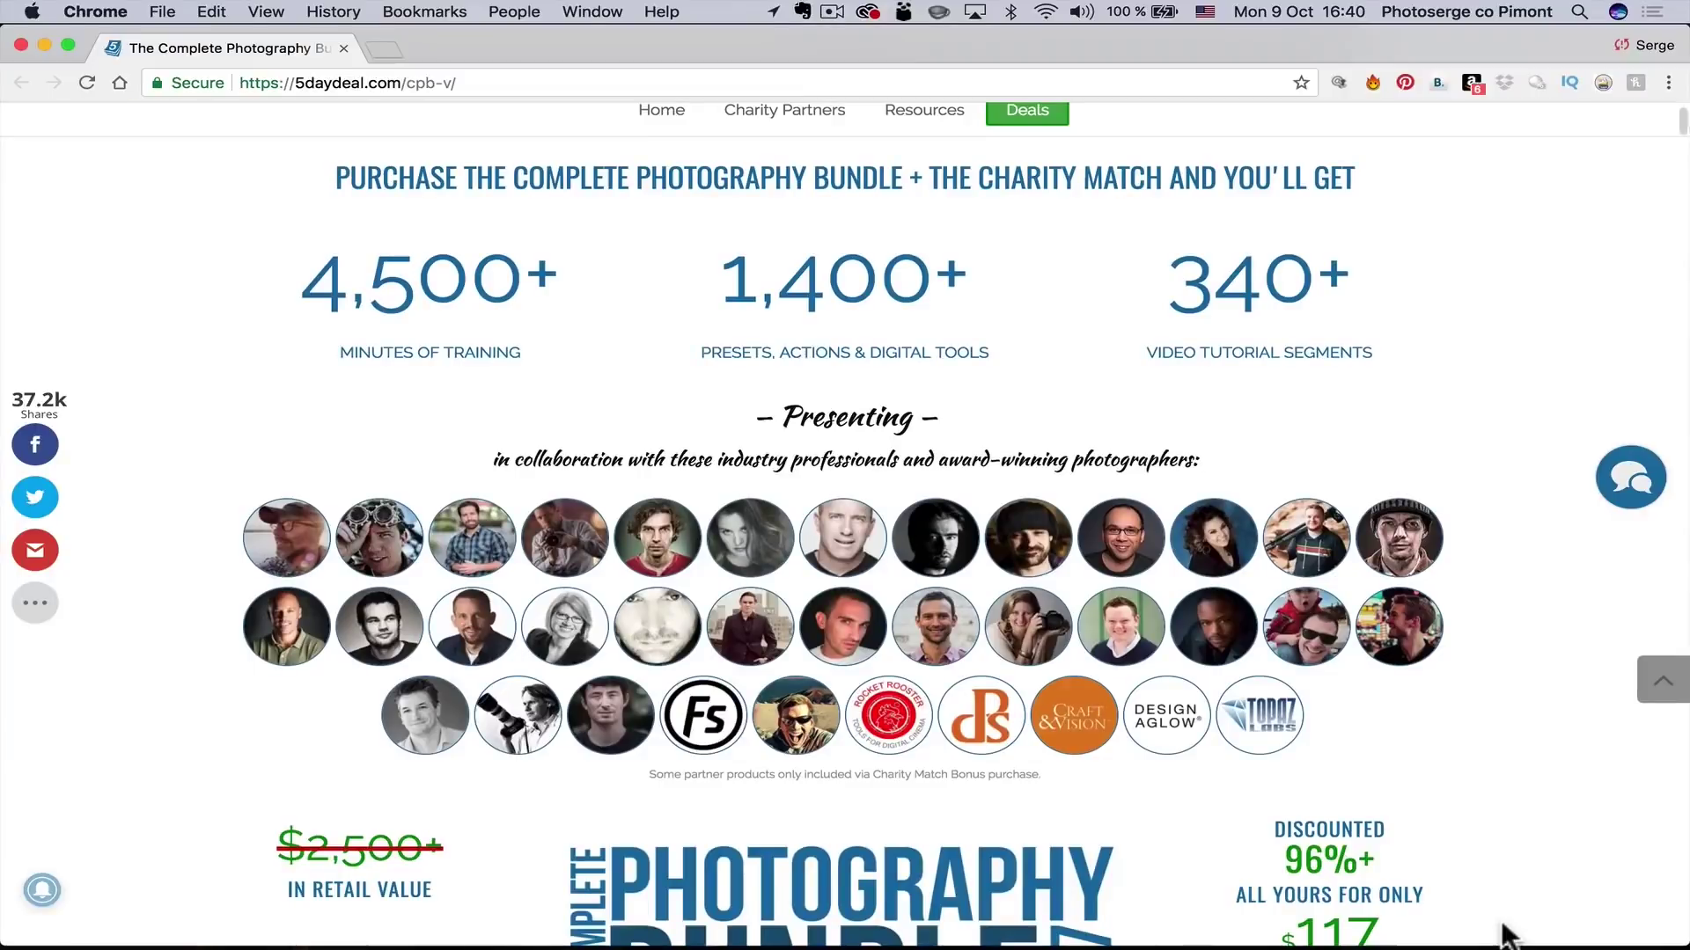
pyautogui.scroll(-2, 1503, 935)
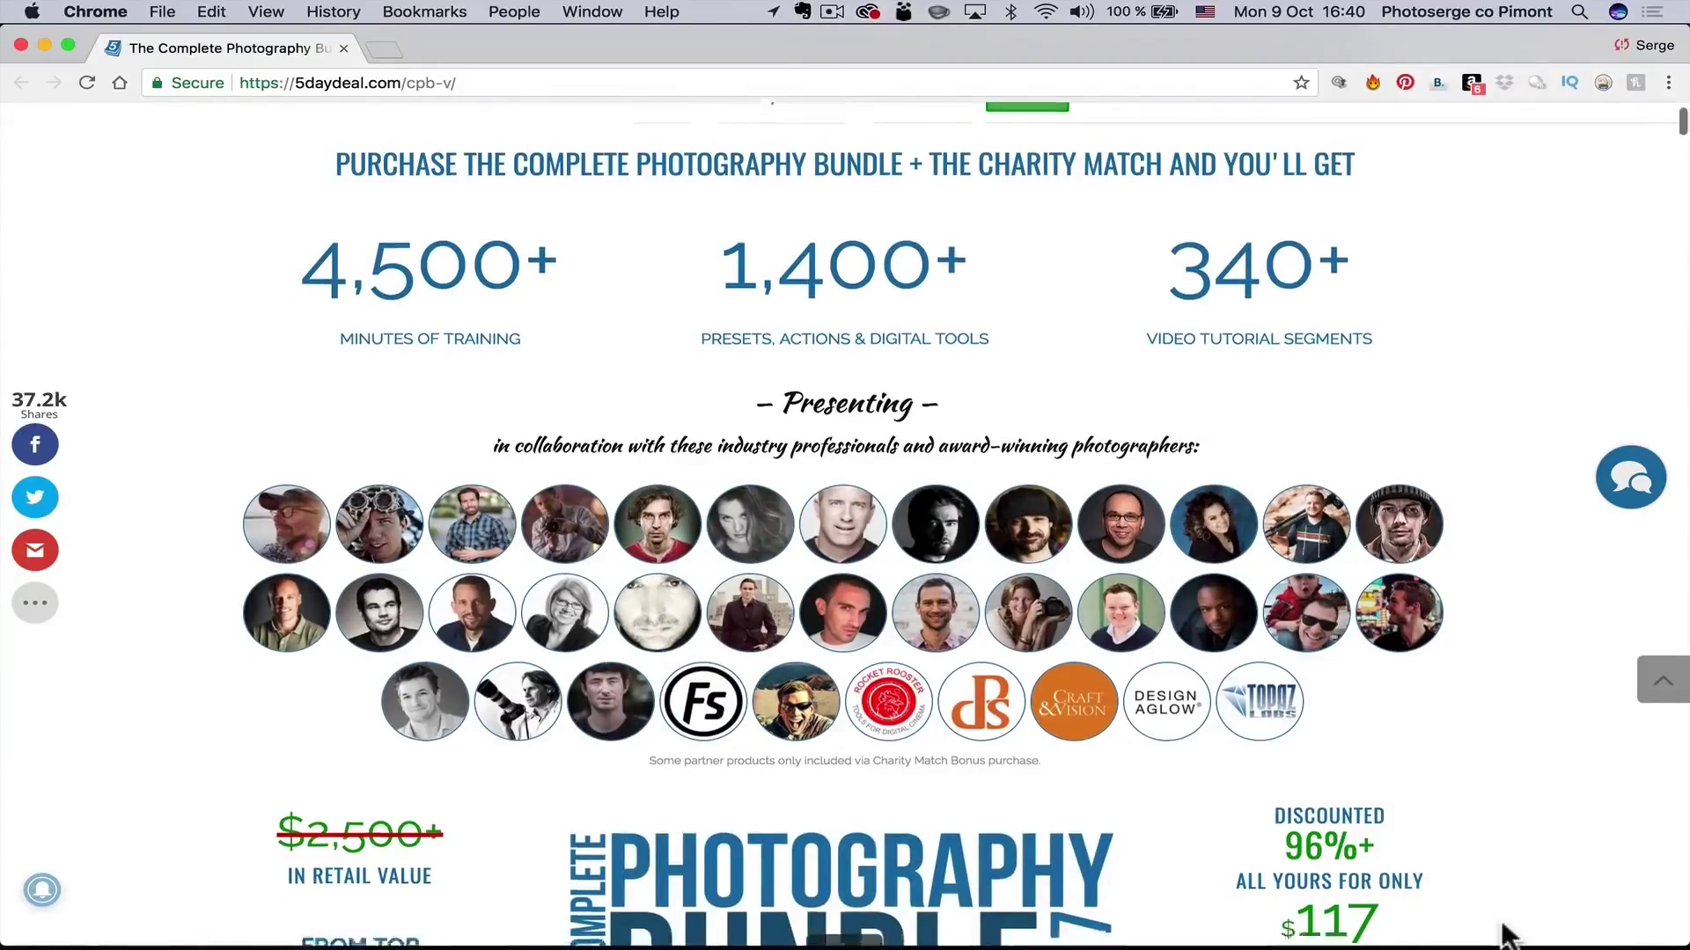
pyautogui.scroll(-2, 1503, 935)
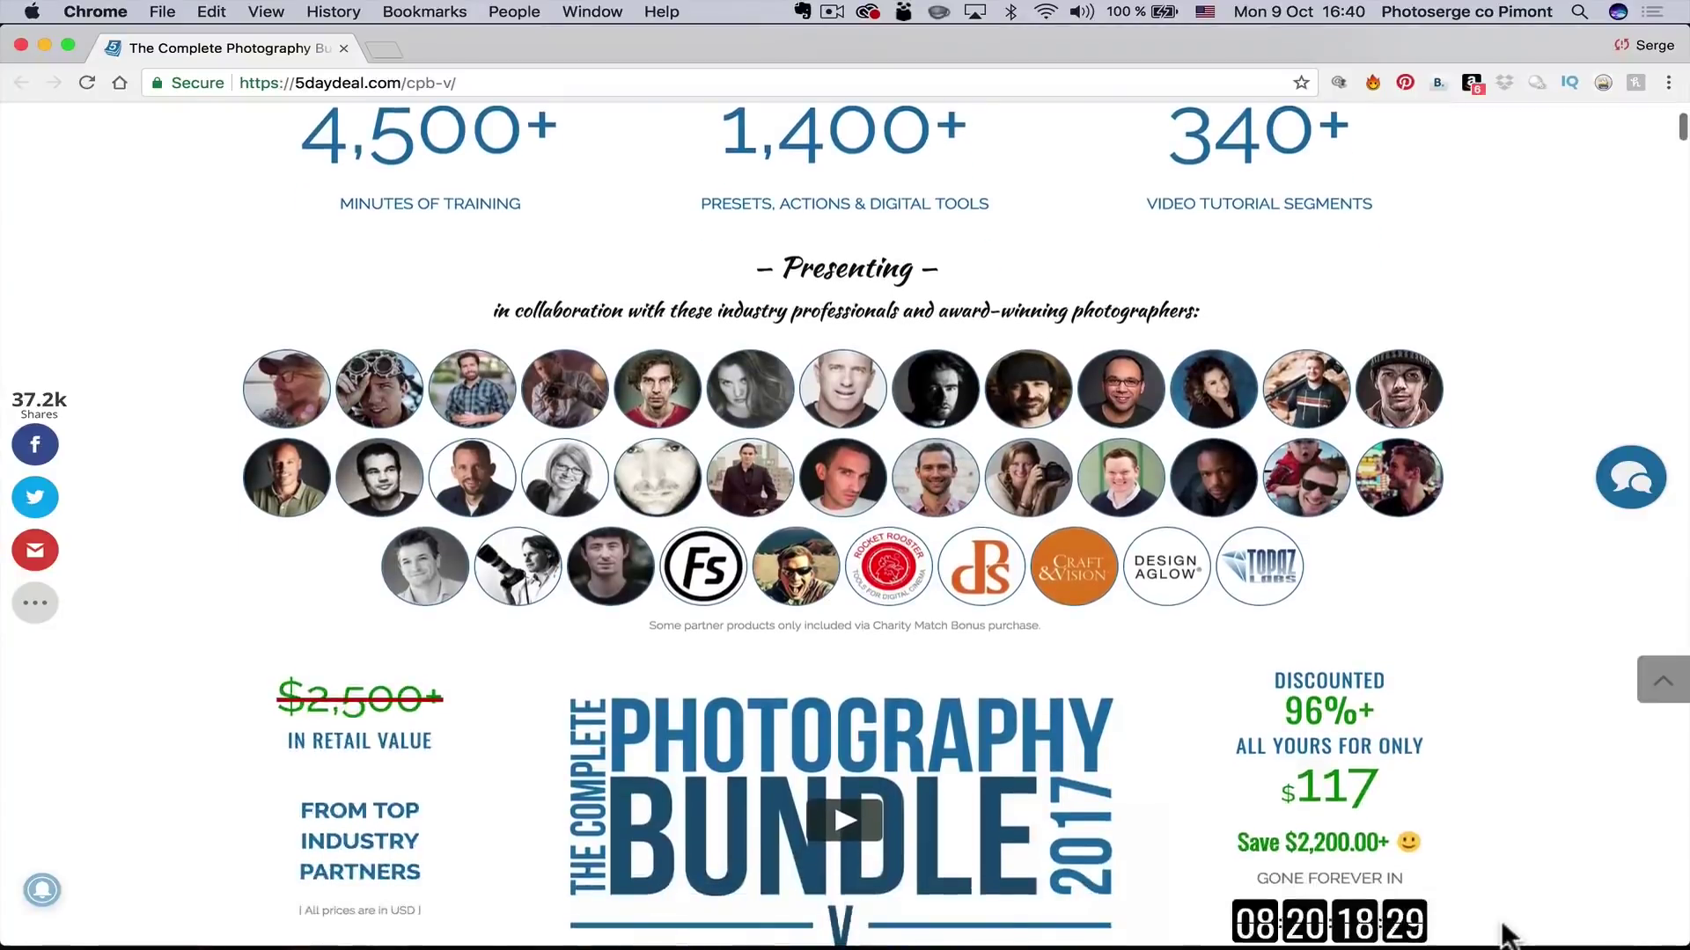
pyautogui.scroll(-2, 1504, 934)
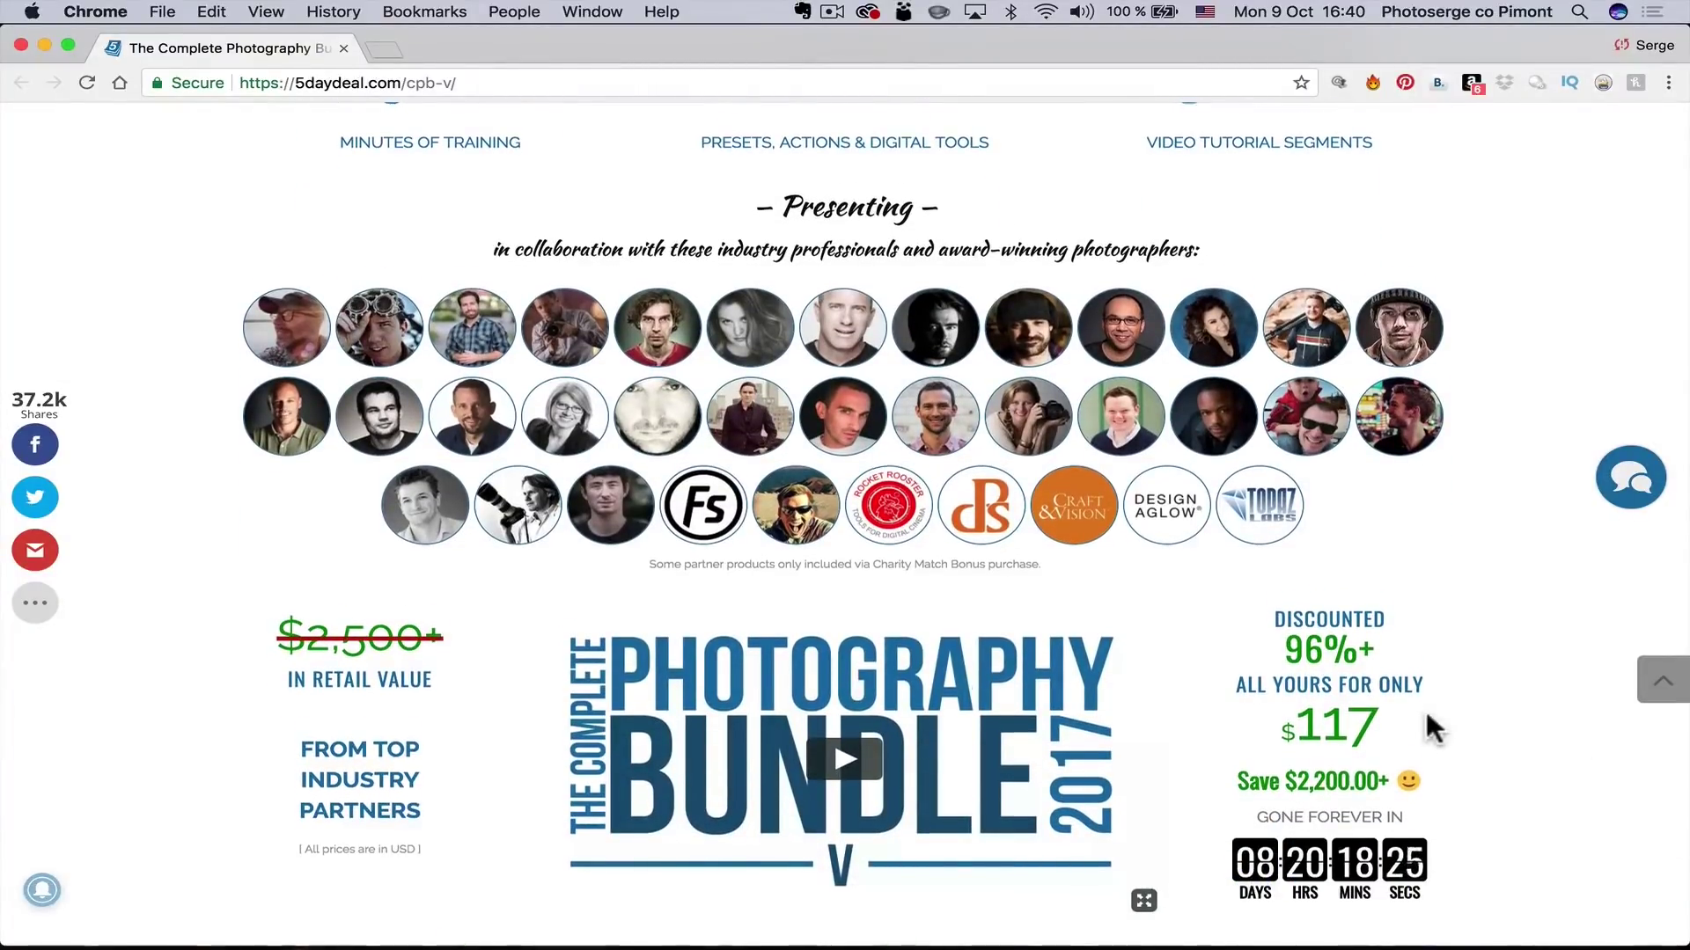
pyautogui.scroll(-5, 1430, 728)
pyautogui.scroll(-5, 1430, 729)
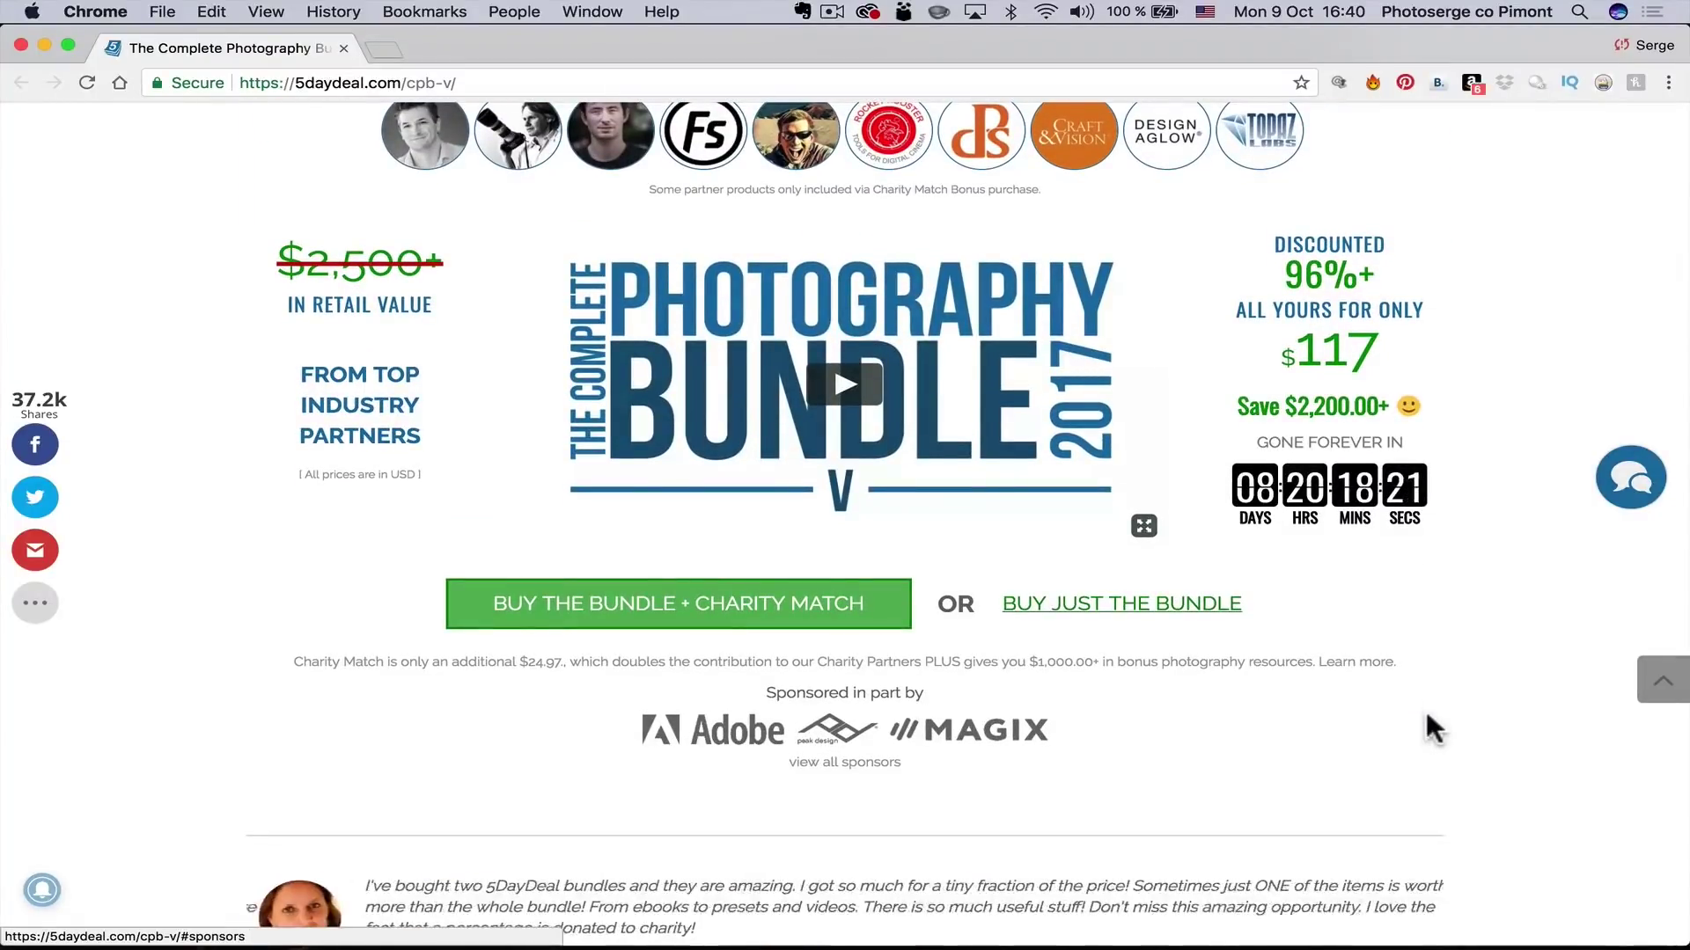
pyautogui.scroll(-15, 1425, 715)
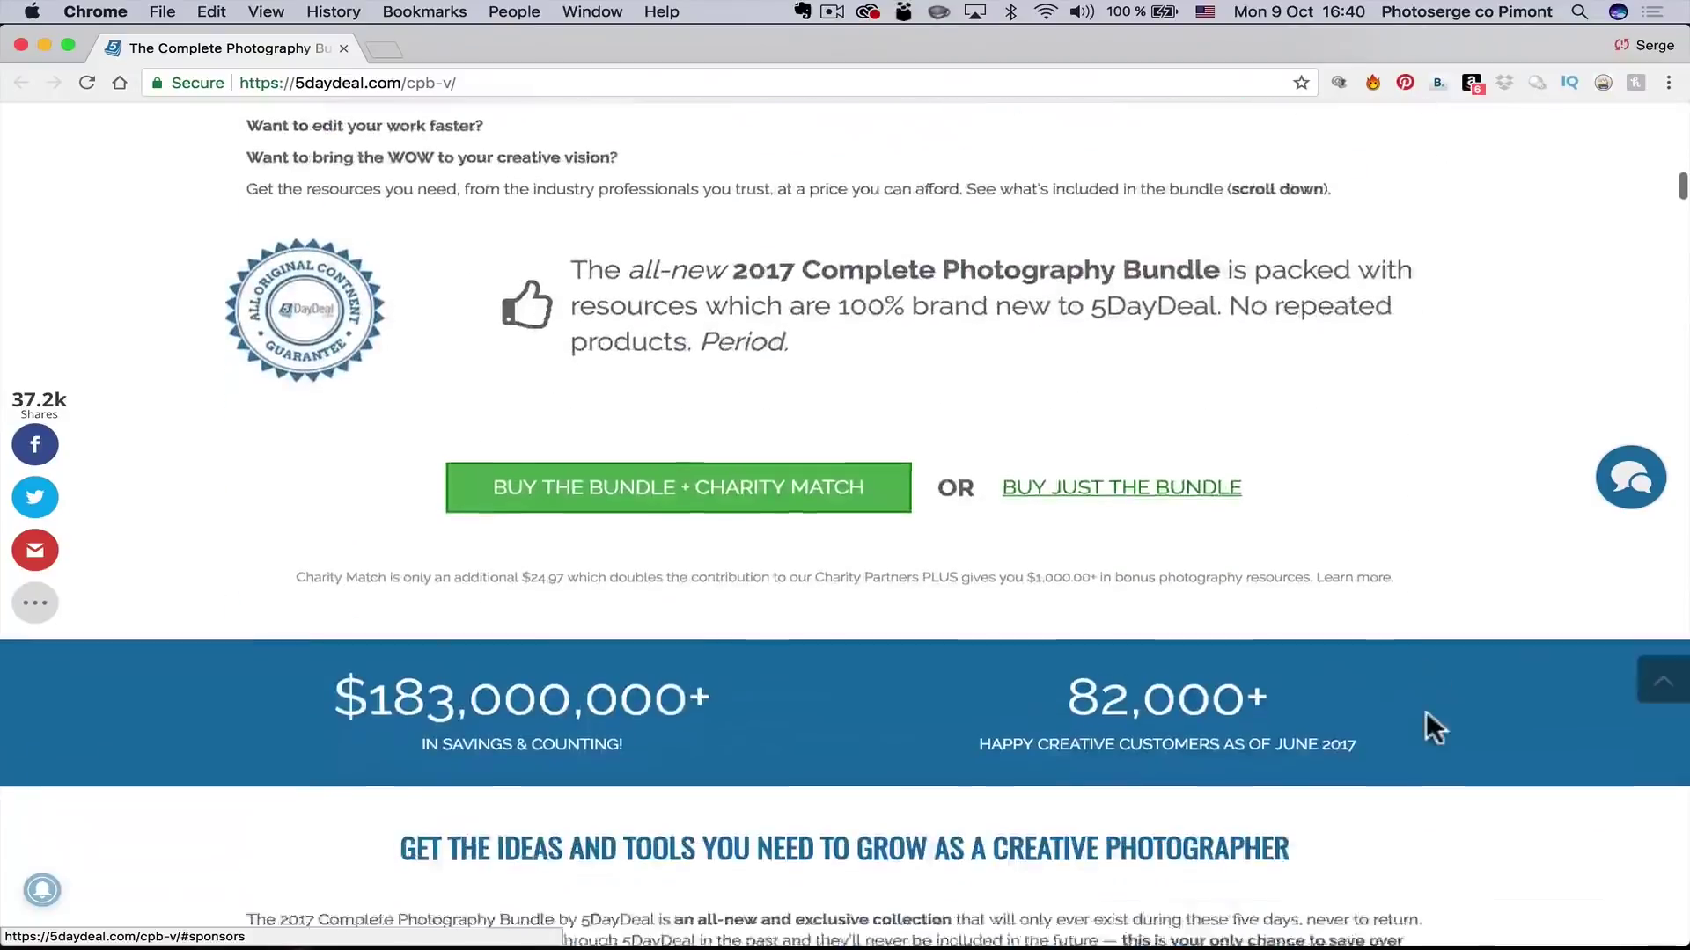
pyautogui.scroll(-1, 1426, 716)
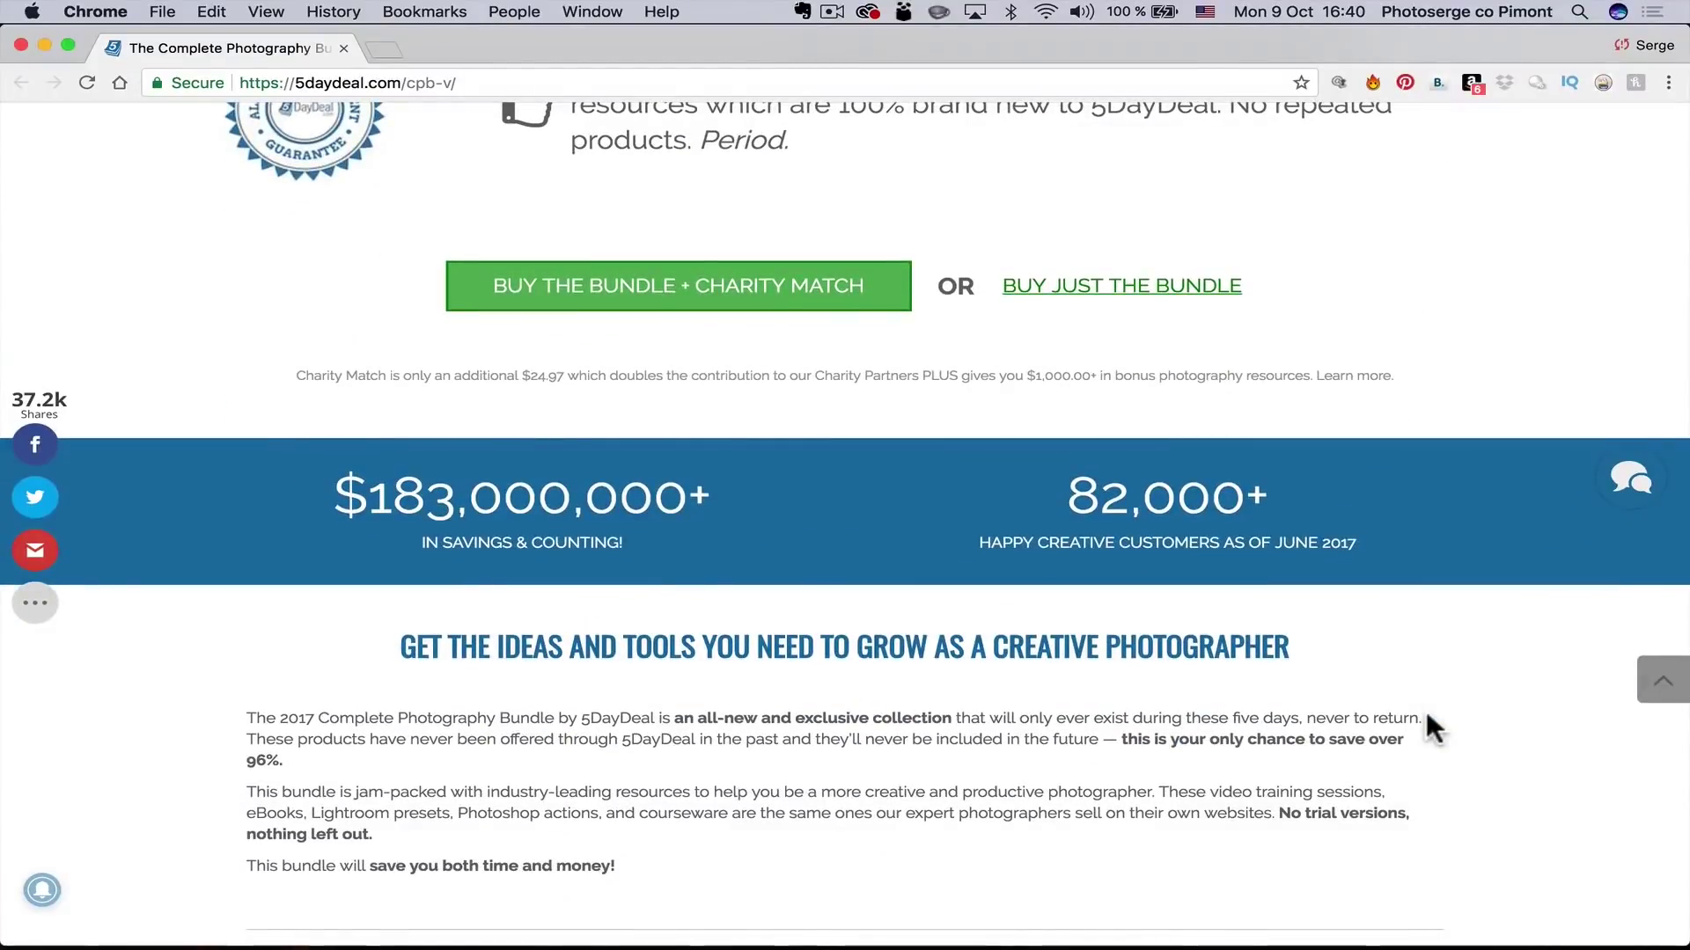
pyautogui.scroll(-6, 1427, 717)
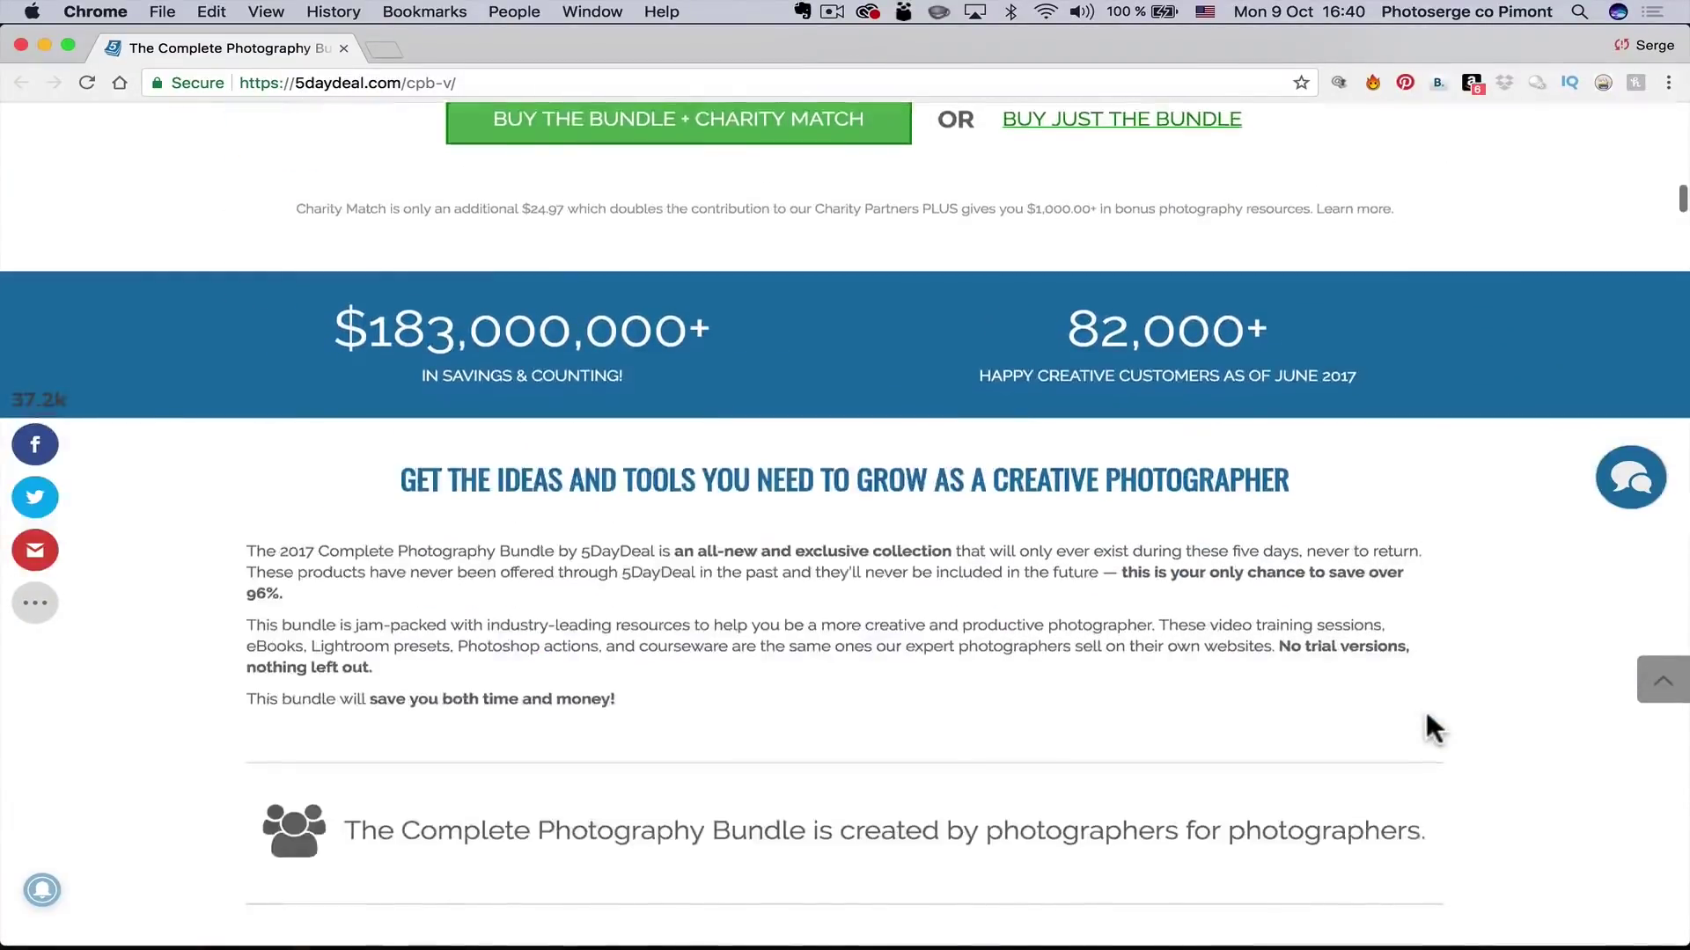
pyautogui.scroll(-1, 1426, 716)
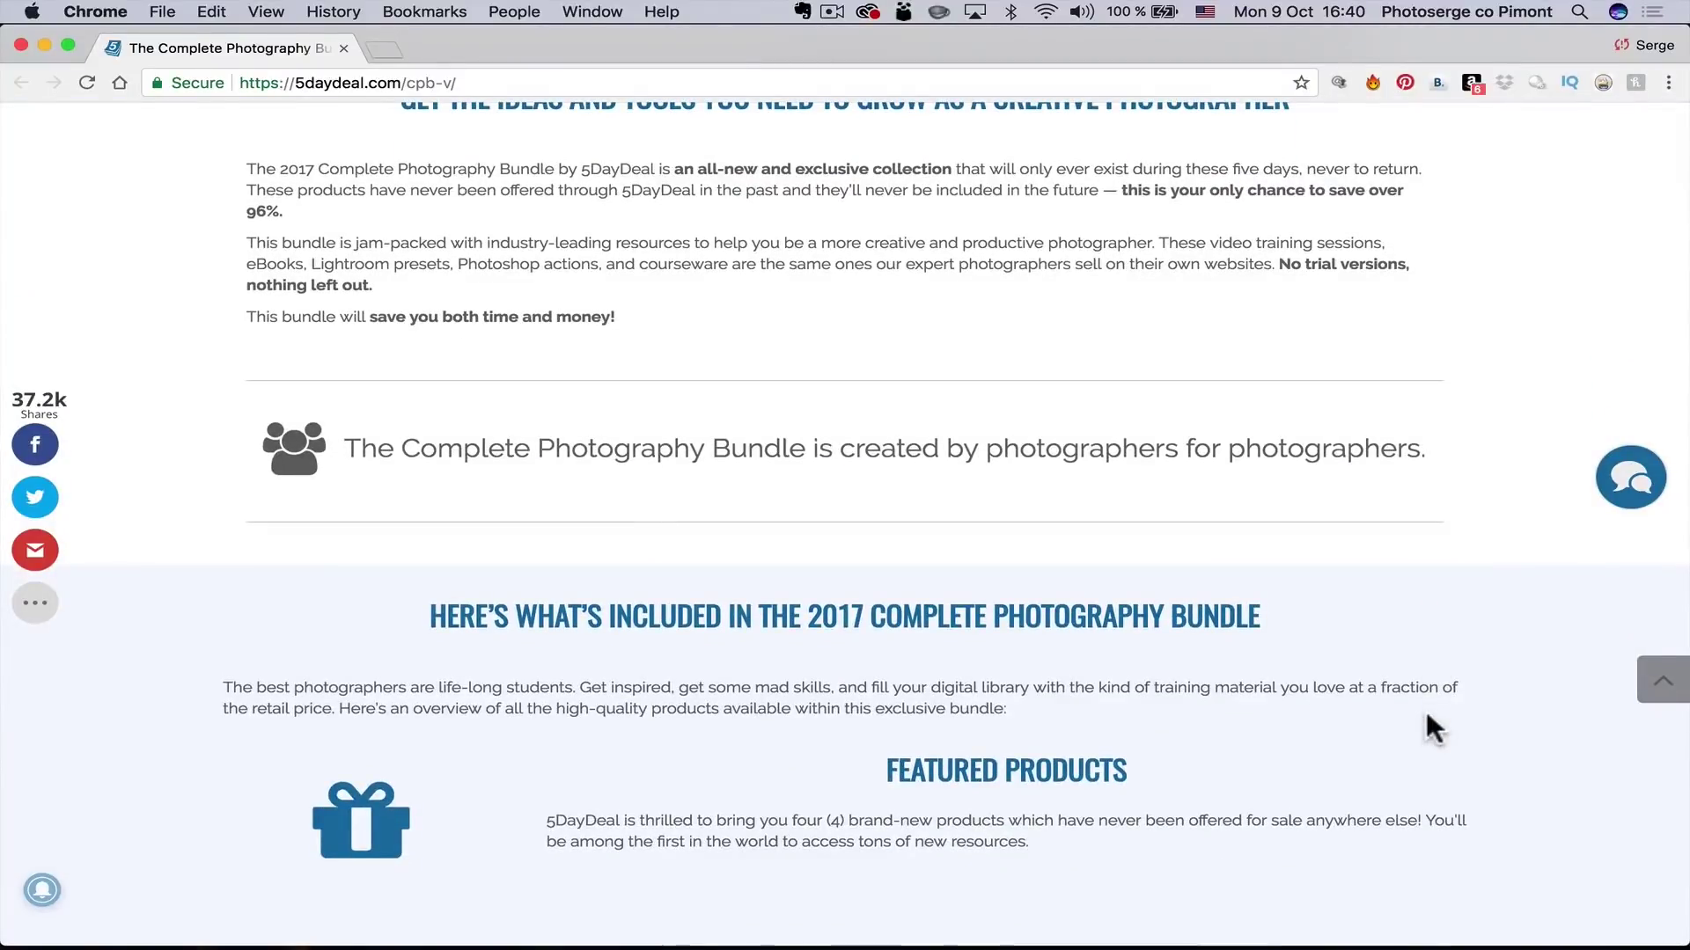
# Browse the product grid, back up to Endless Winter, then down to The Art of Photography row
pyautogui.scroll(-10, 1427, 716)
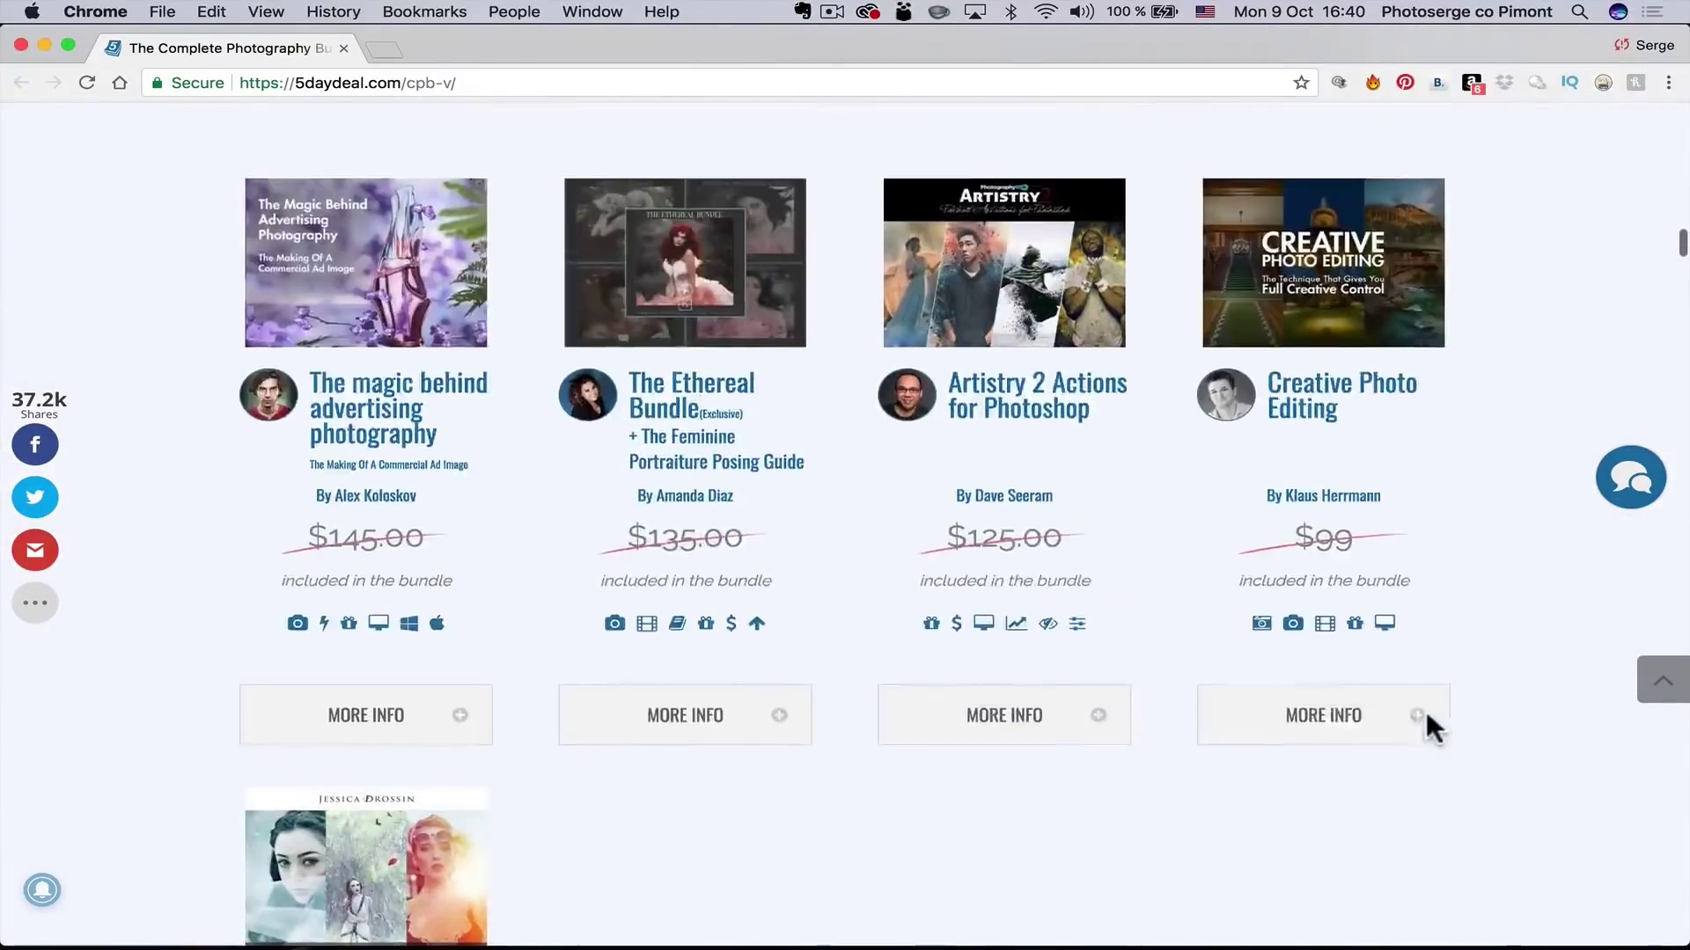
pyautogui.scroll(-15, 1430, 731)
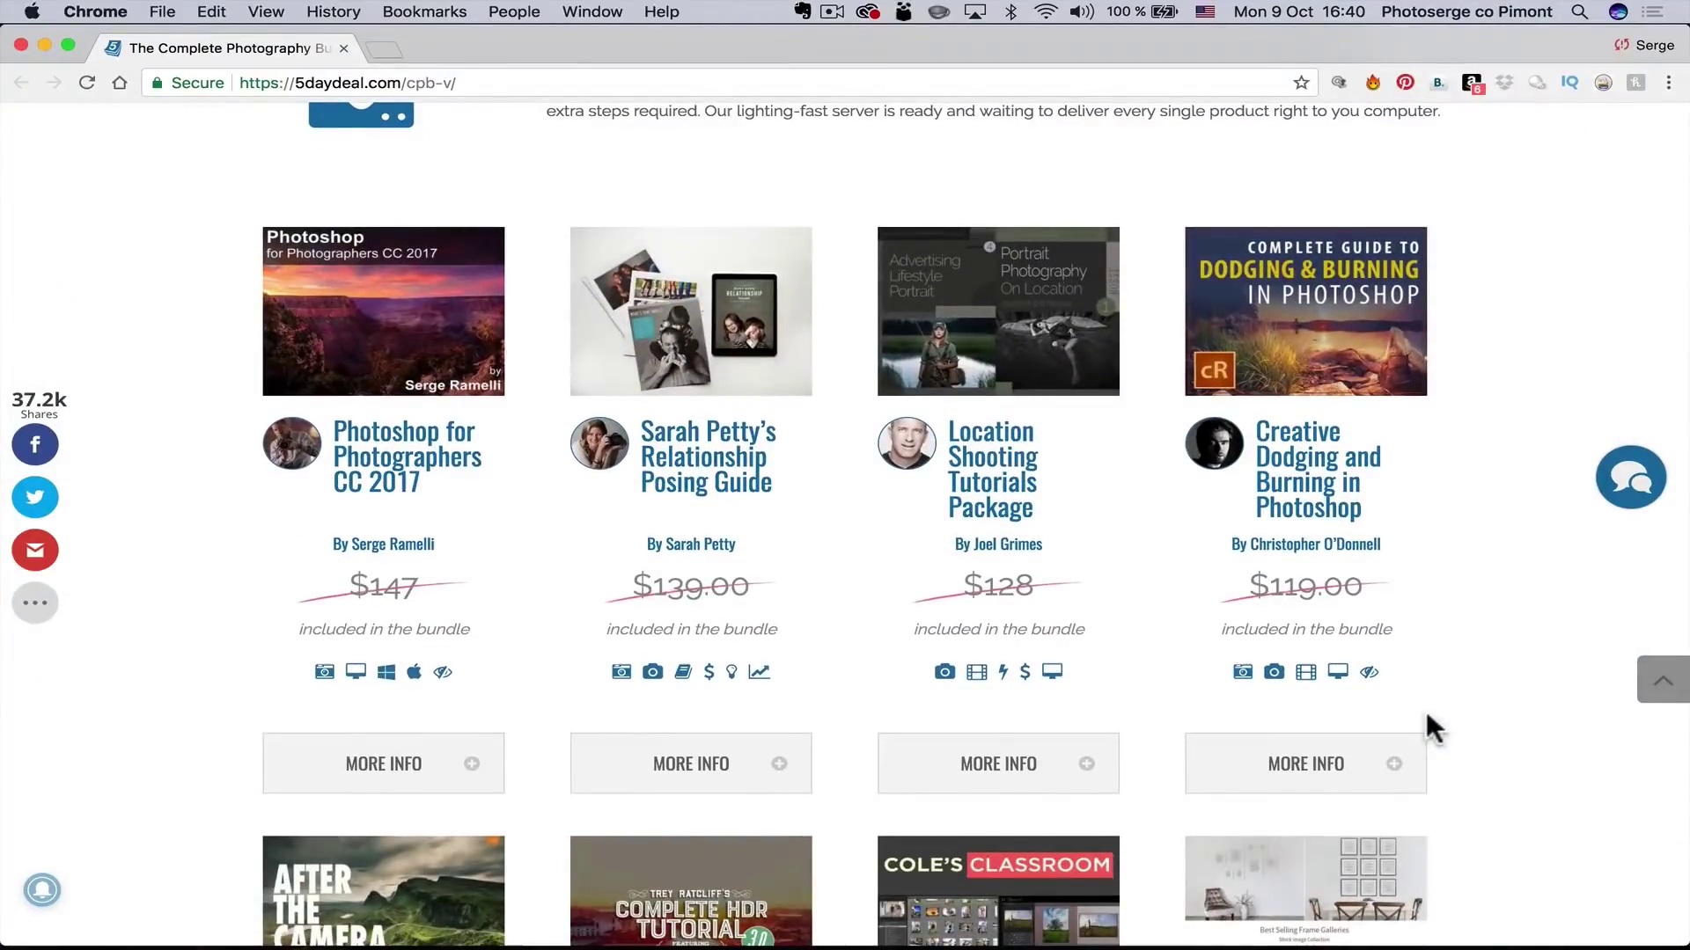
pyautogui.scroll(10, 1426, 716)
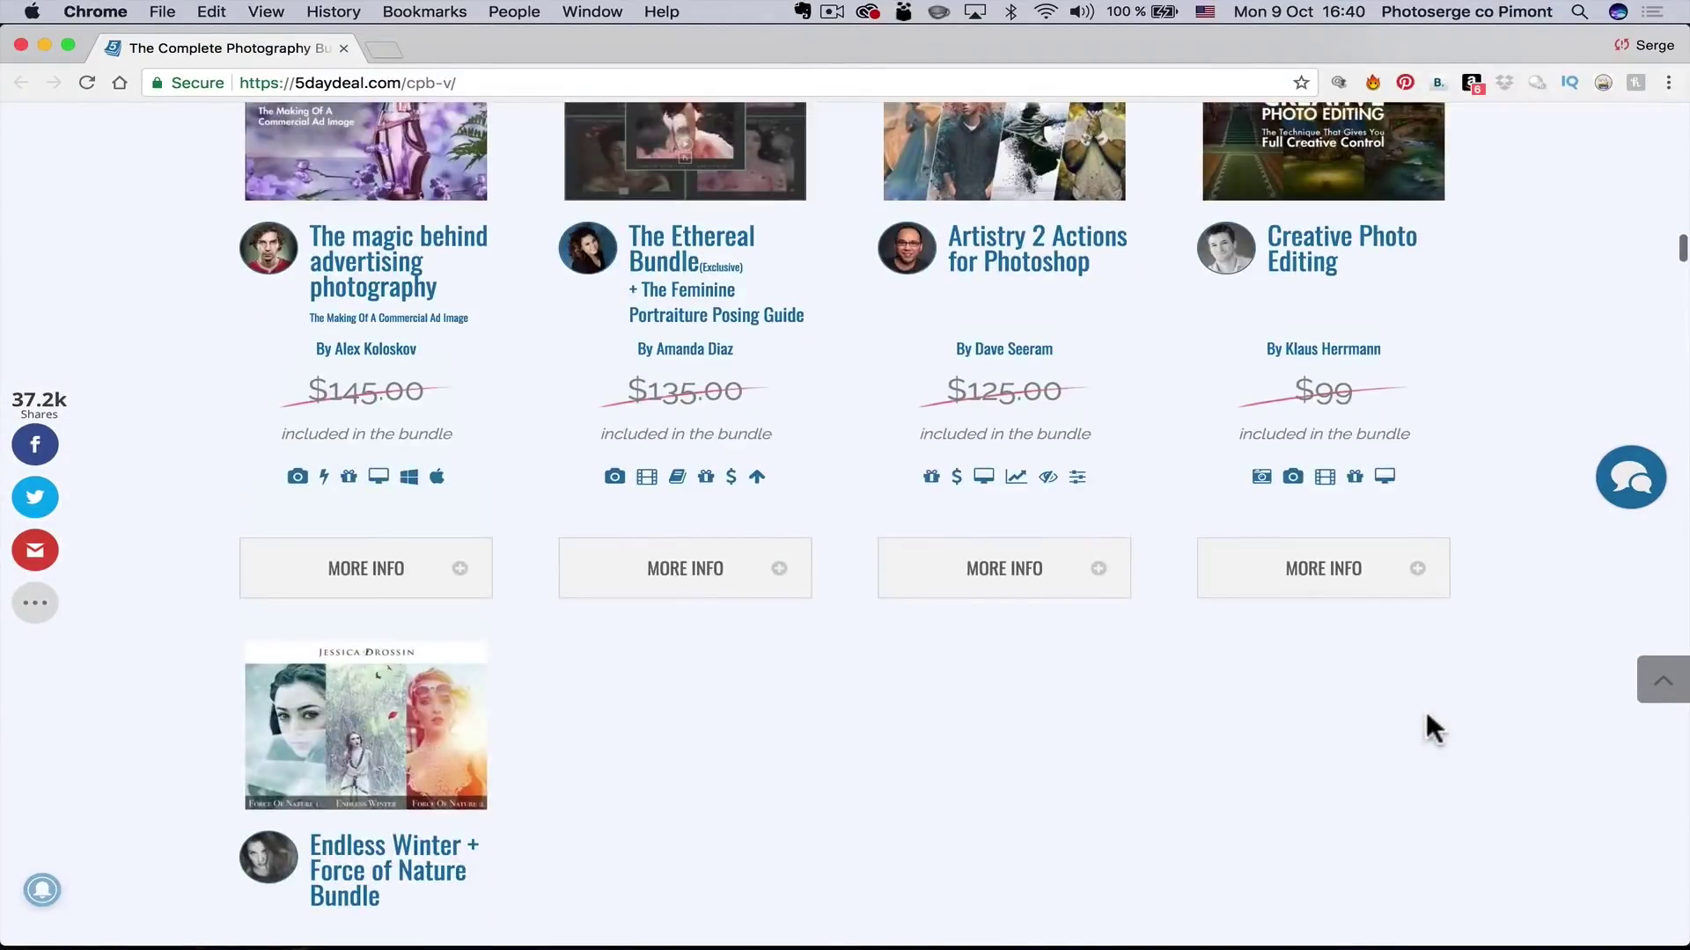
pyautogui.scroll(1, 1426, 717)
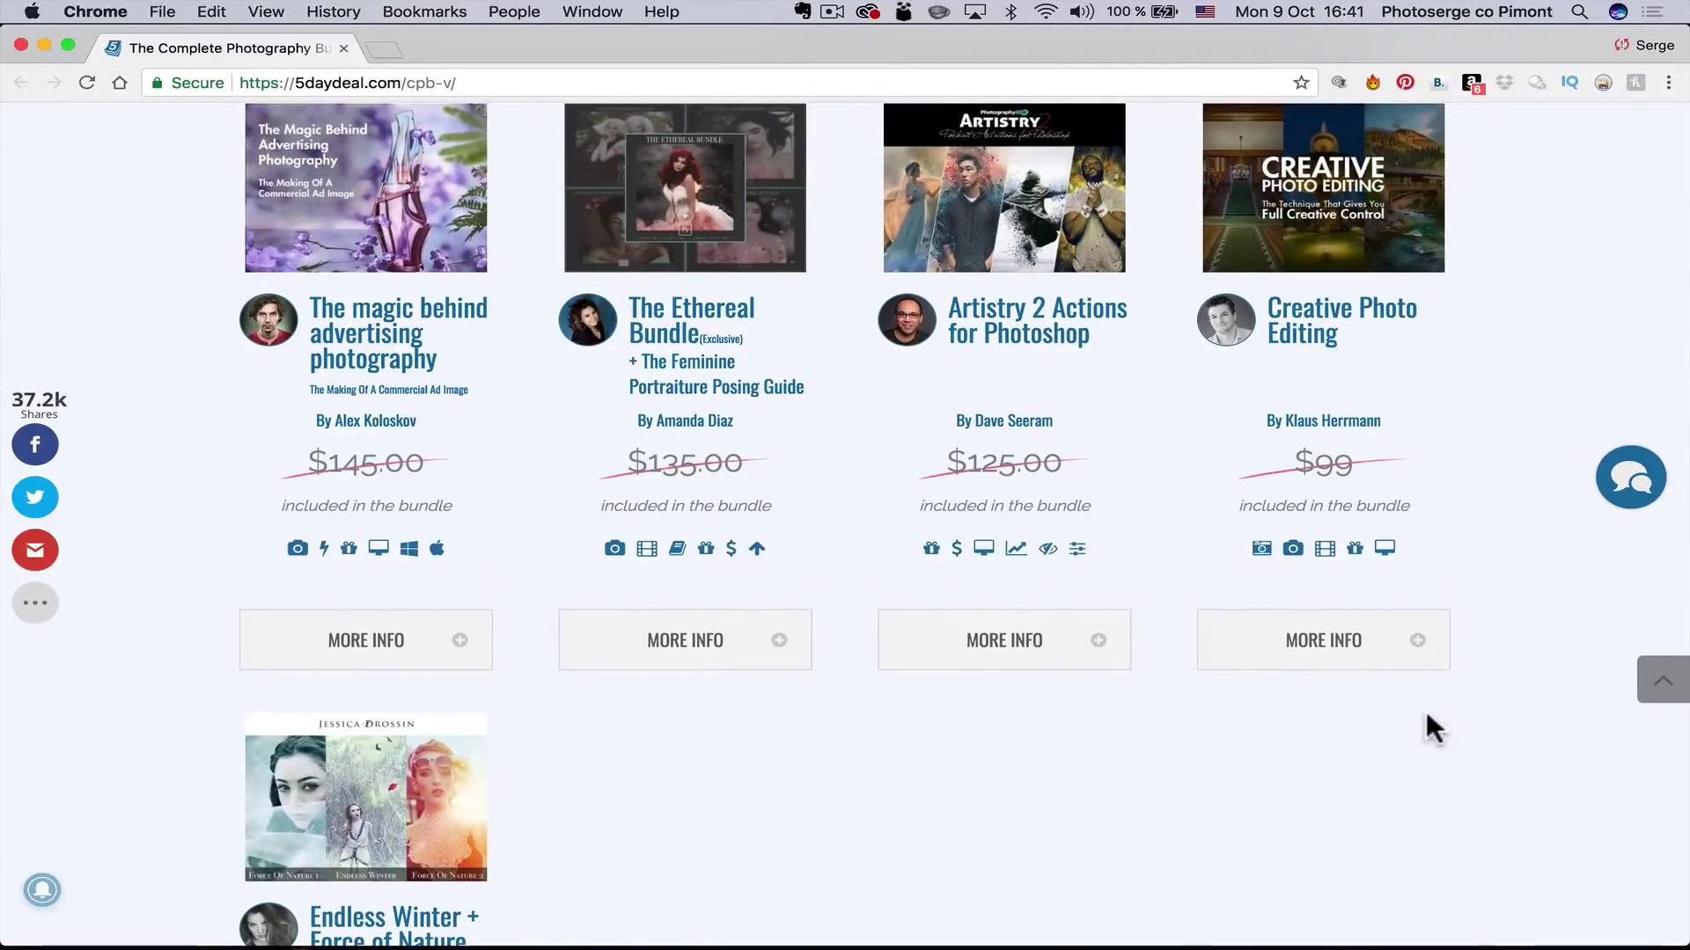
pyautogui.scroll(-10, 1426, 716)
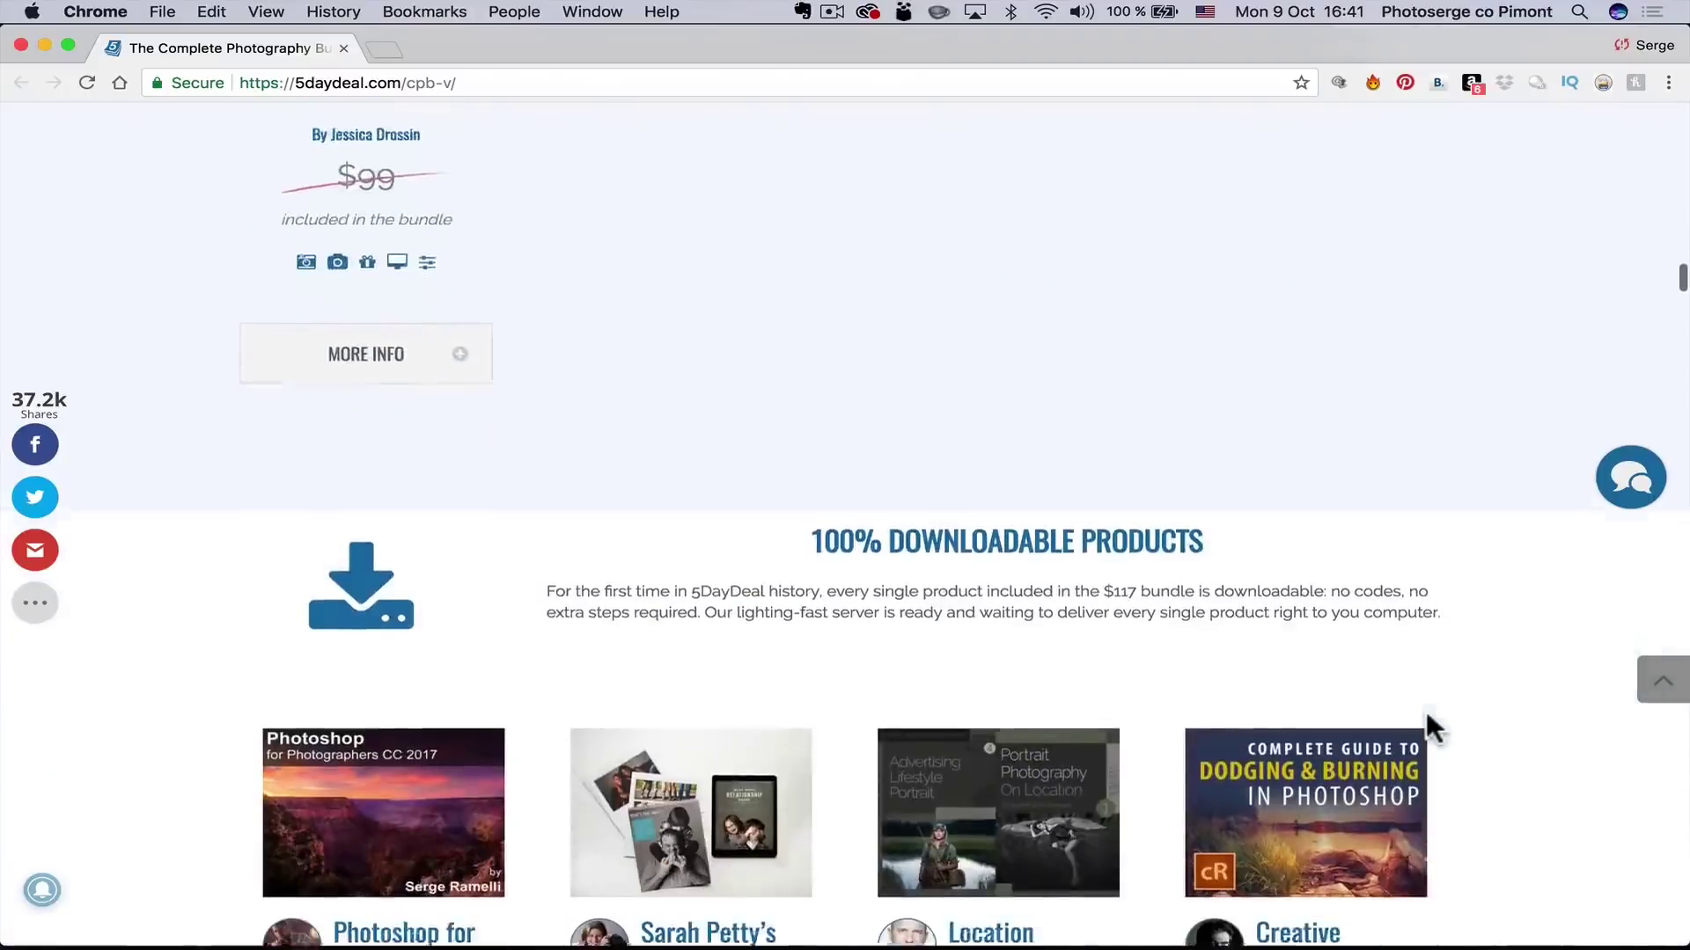
pyautogui.scroll(-5, 1426, 715)
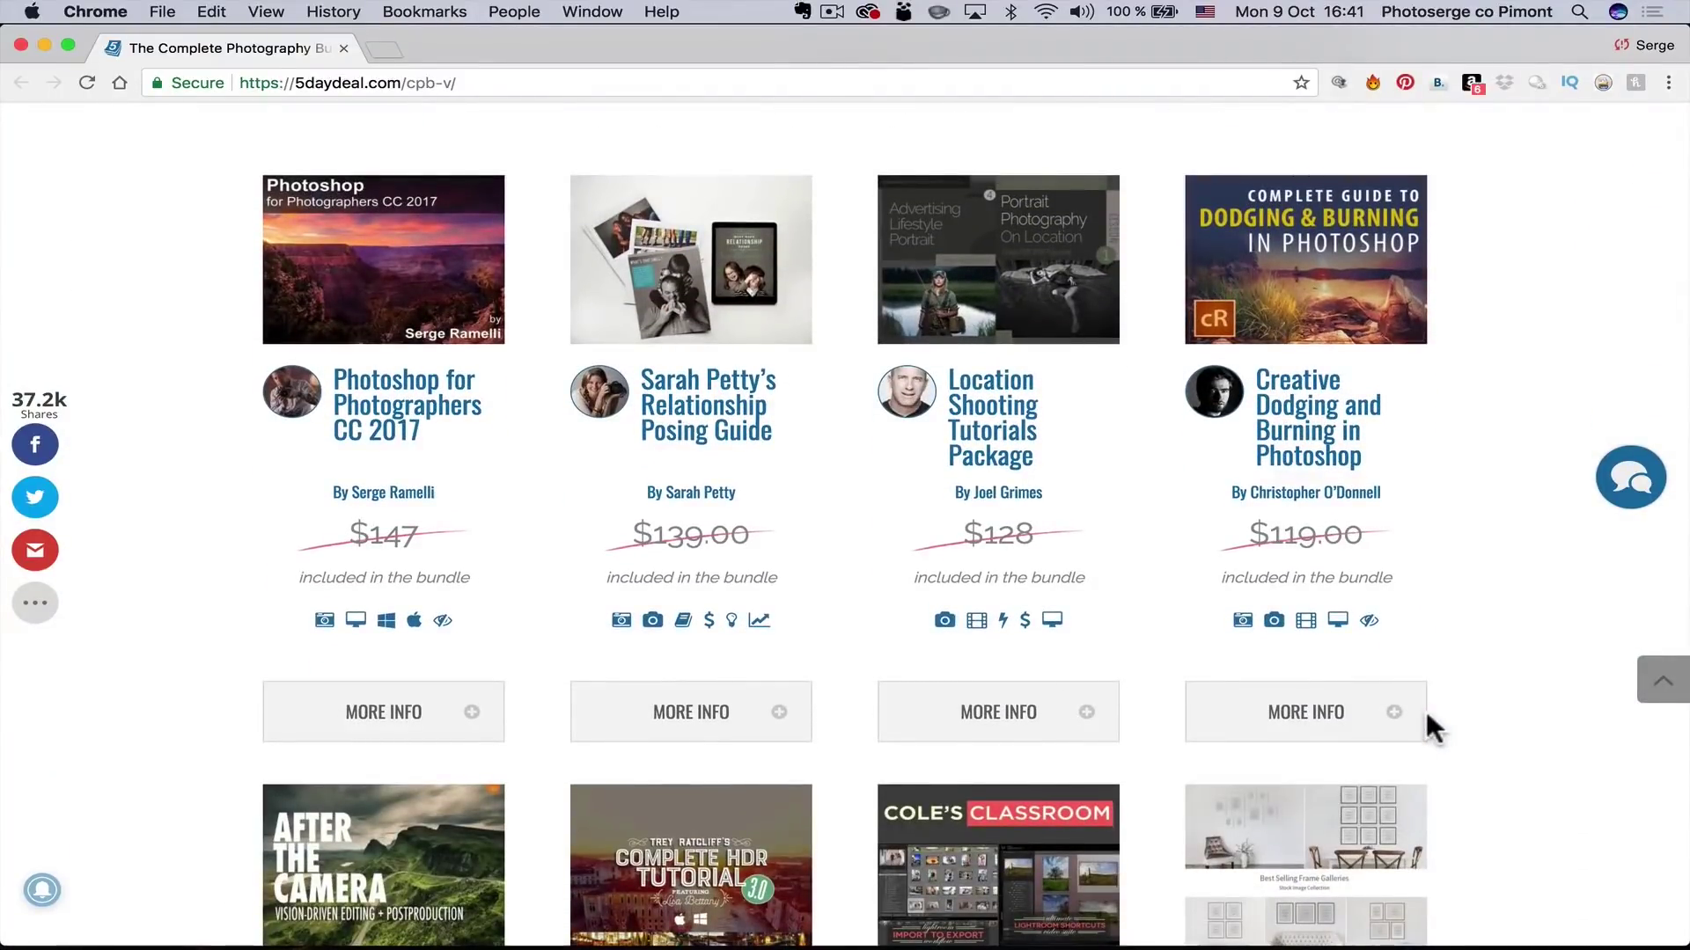
pyautogui.scroll(-6, 1426, 711)
pyautogui.scroll(-9, 1426, 715)
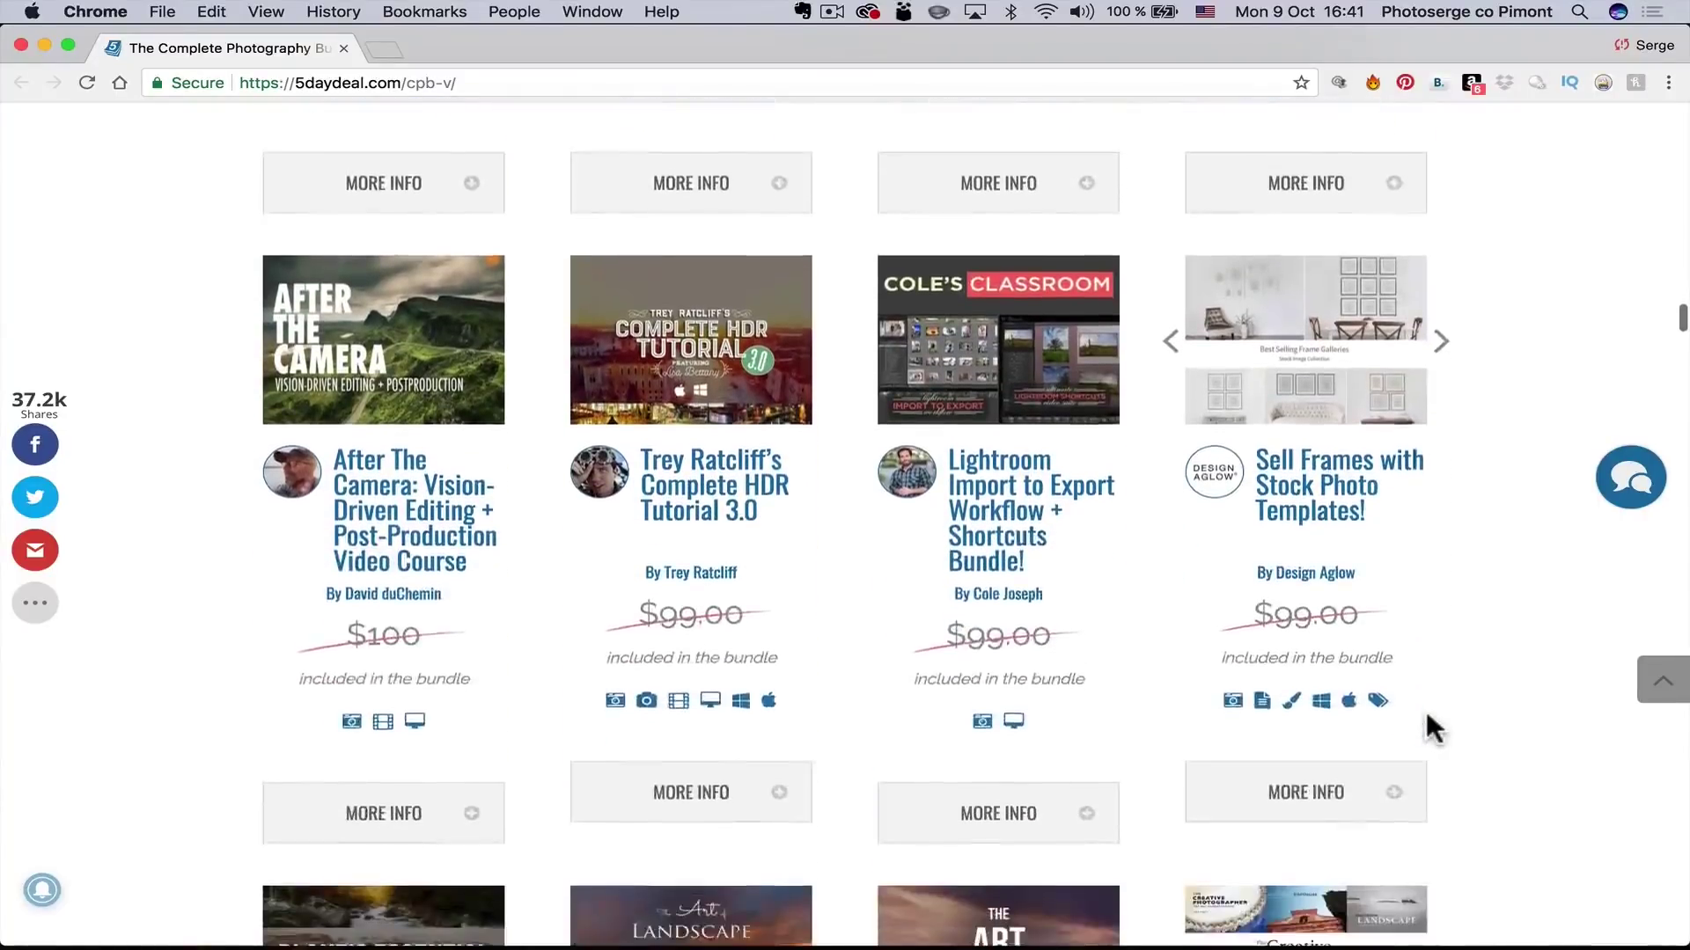
pyautogui.scroll(-1, 1424, 707)
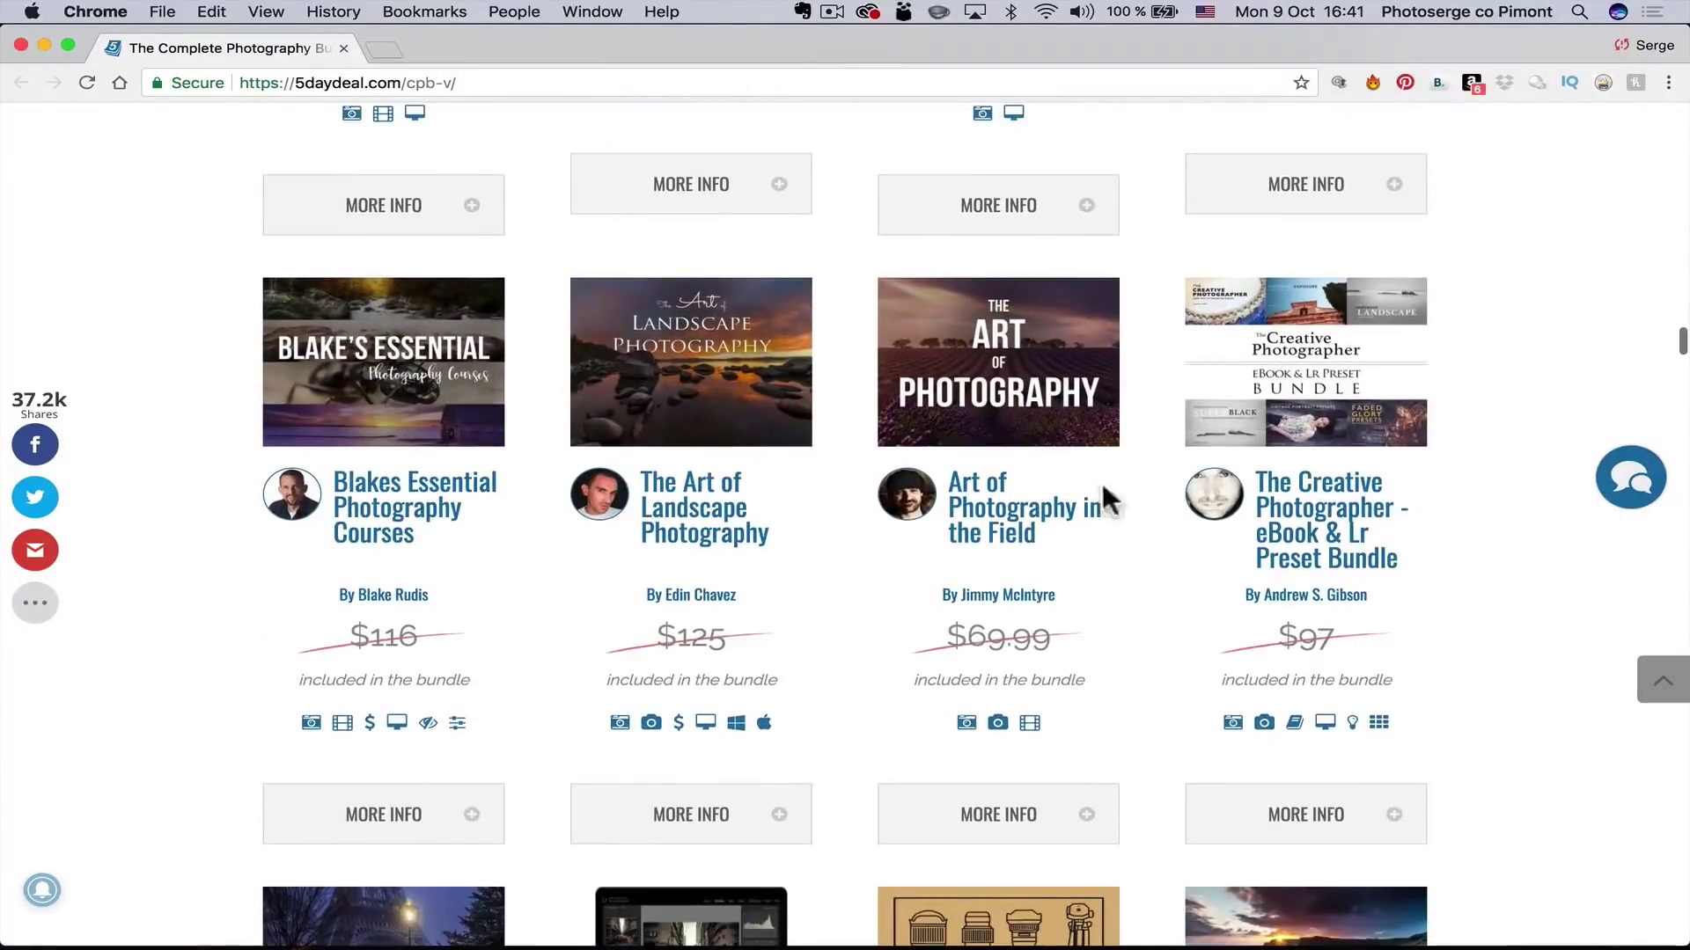
# Enlarge The Art of Photography cover image in the lightbox, then close it
pyautogui.moveTo(1021, 347)
pyautogui.click(1021, 348)
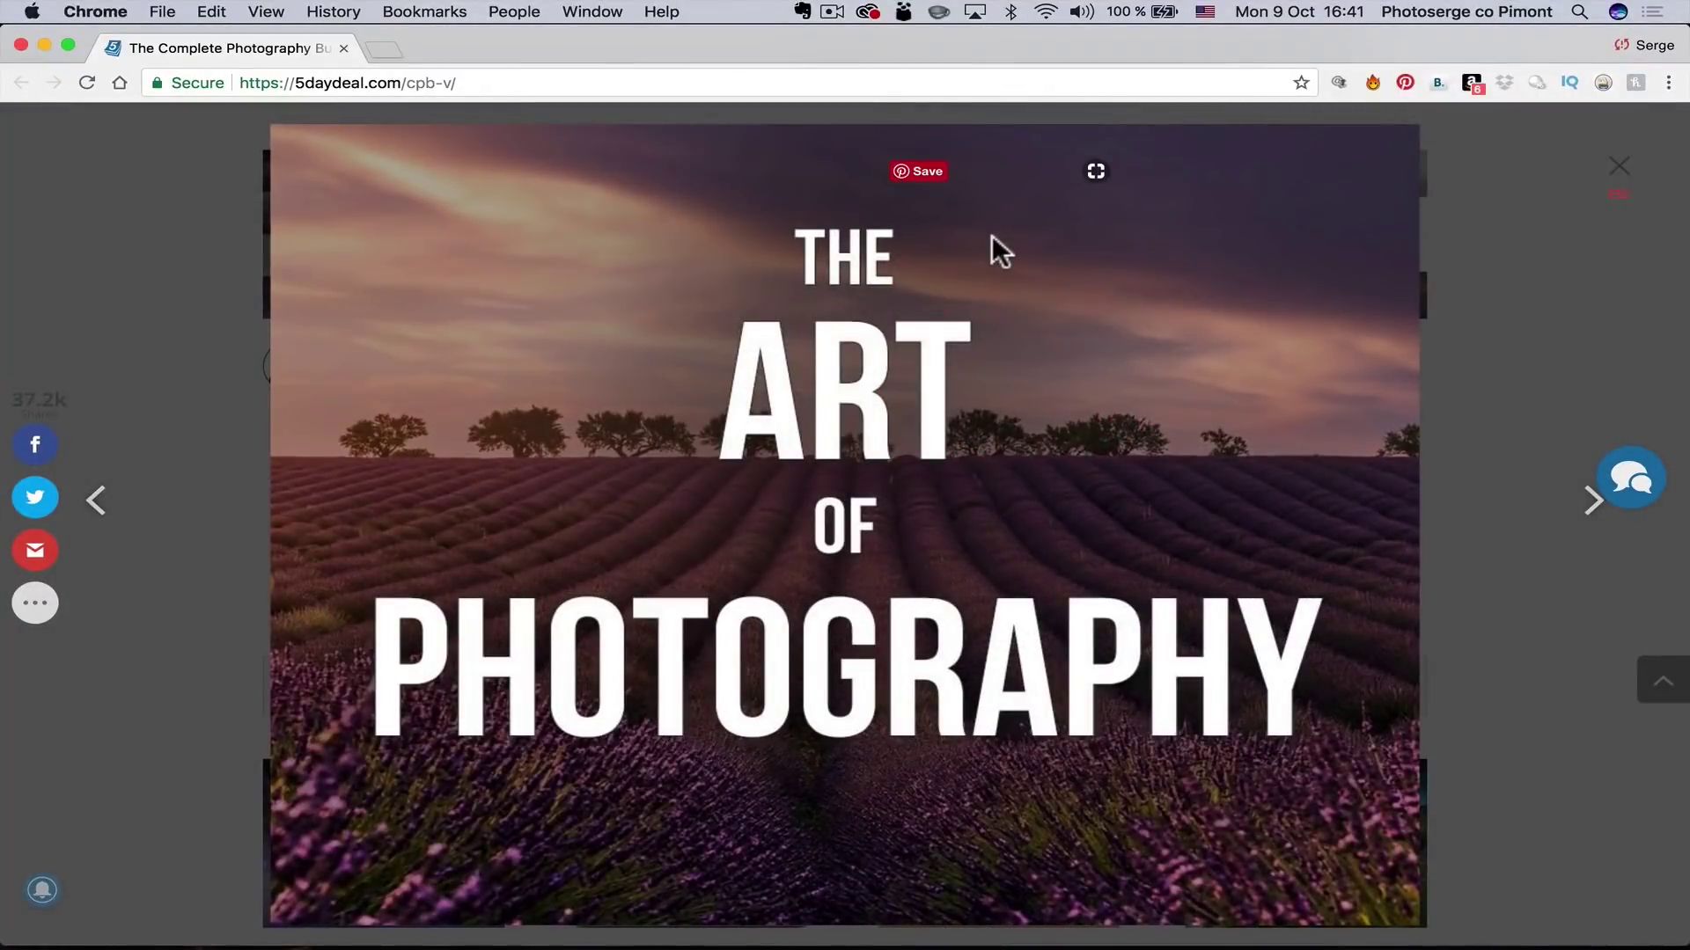
pyautogui.click(1458, 227)
# Scroll further through the products, then back up to the sponsors and testimonial section
pyautogui.scroll(-5, 1223, 334)
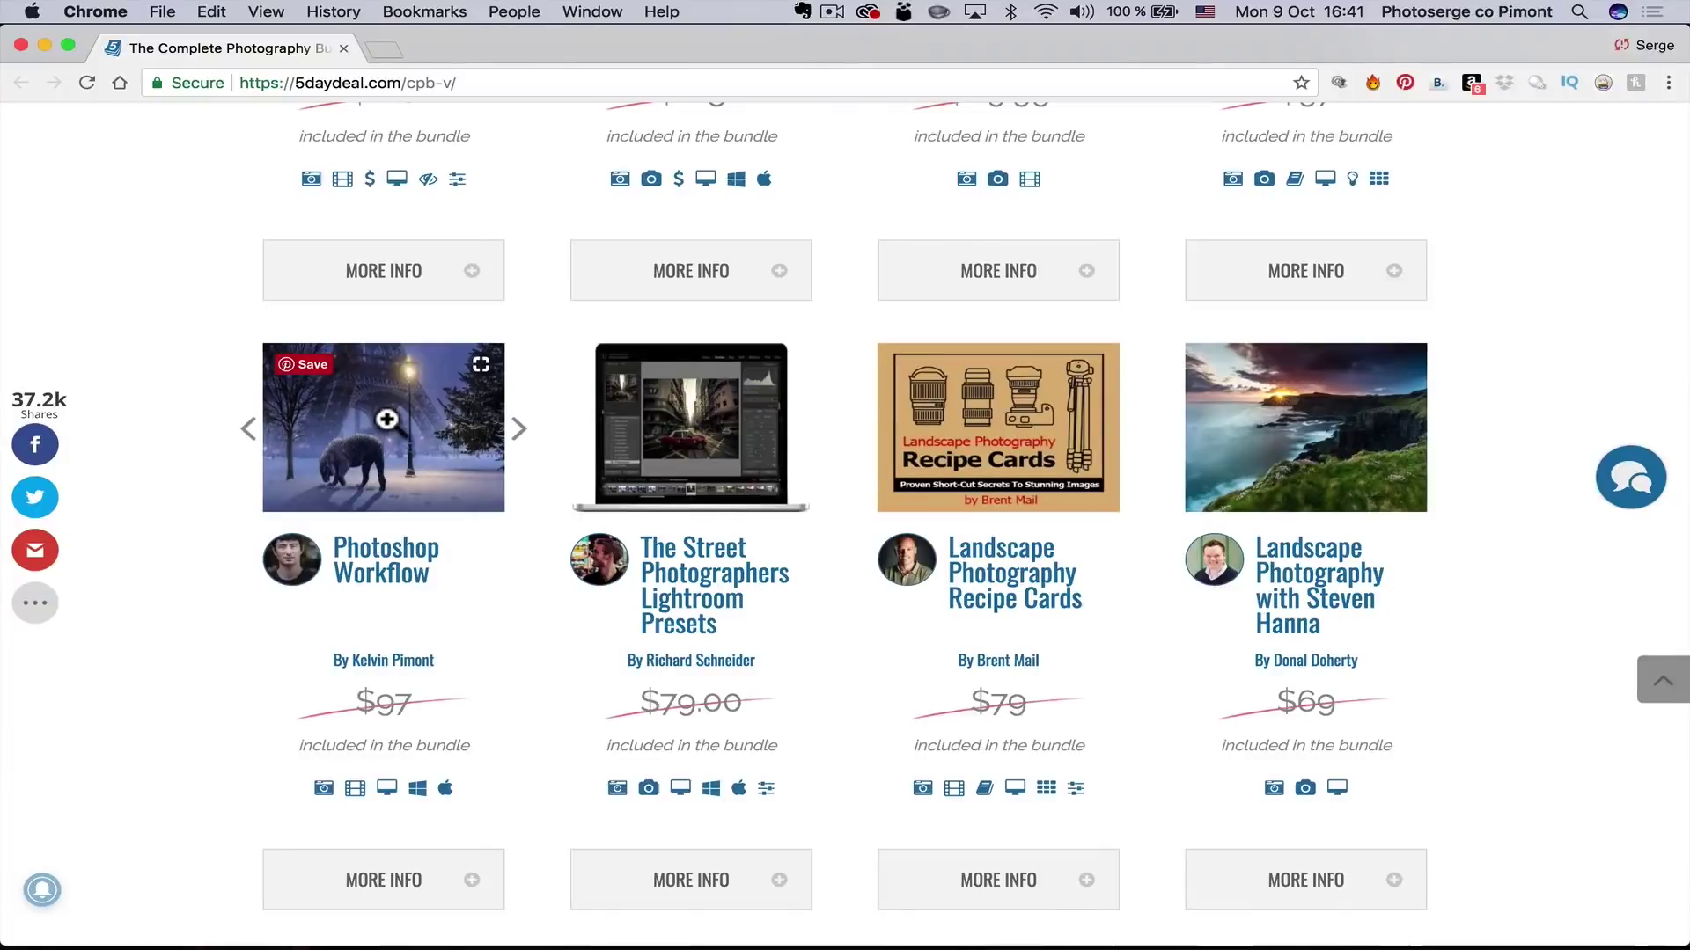
pyautogui.scroll(-5, 387, 420)
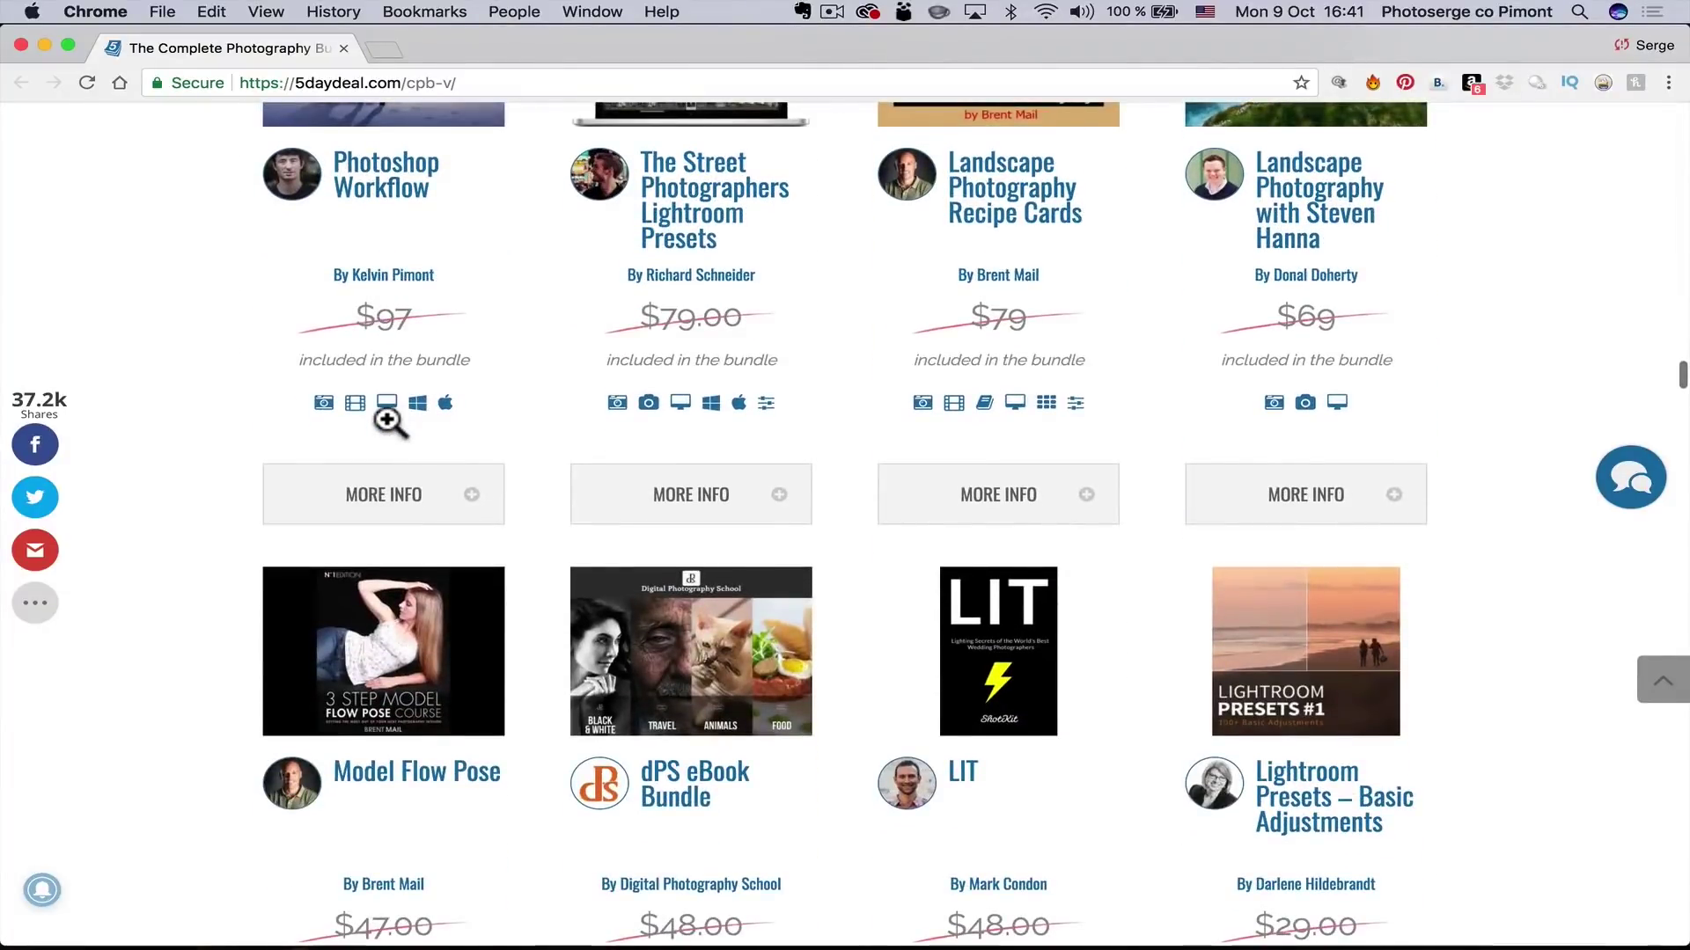
pyautogui.scroll(-2, 388, 422)
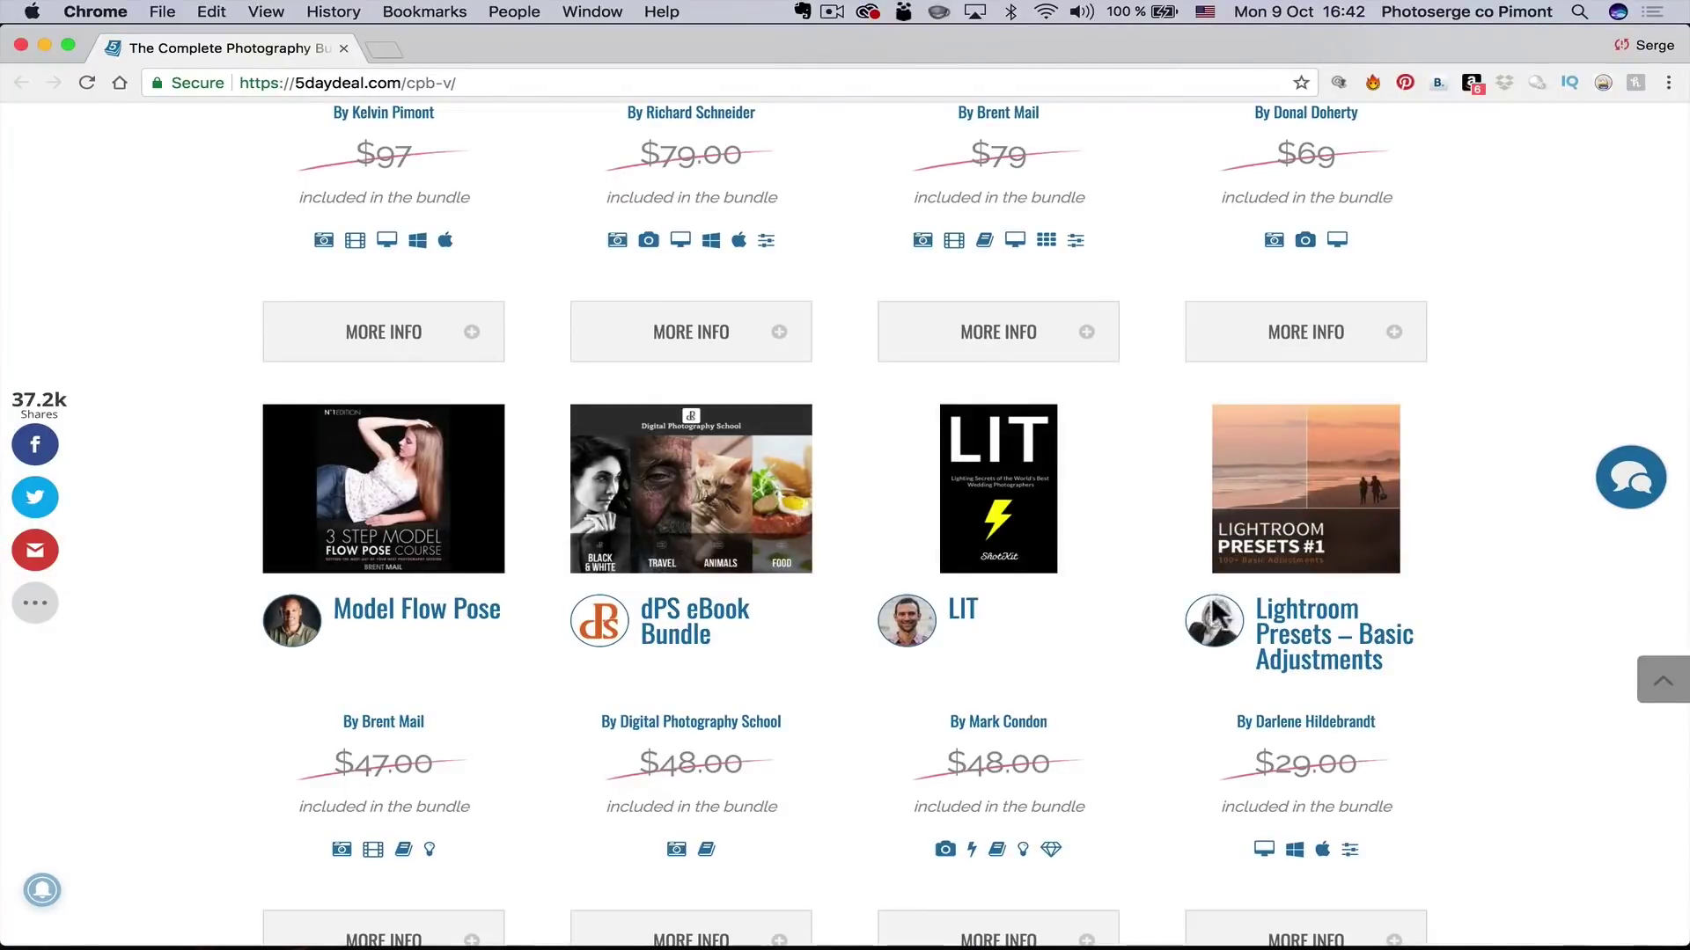
pyautogui.scroll(-2, 1214, 614)
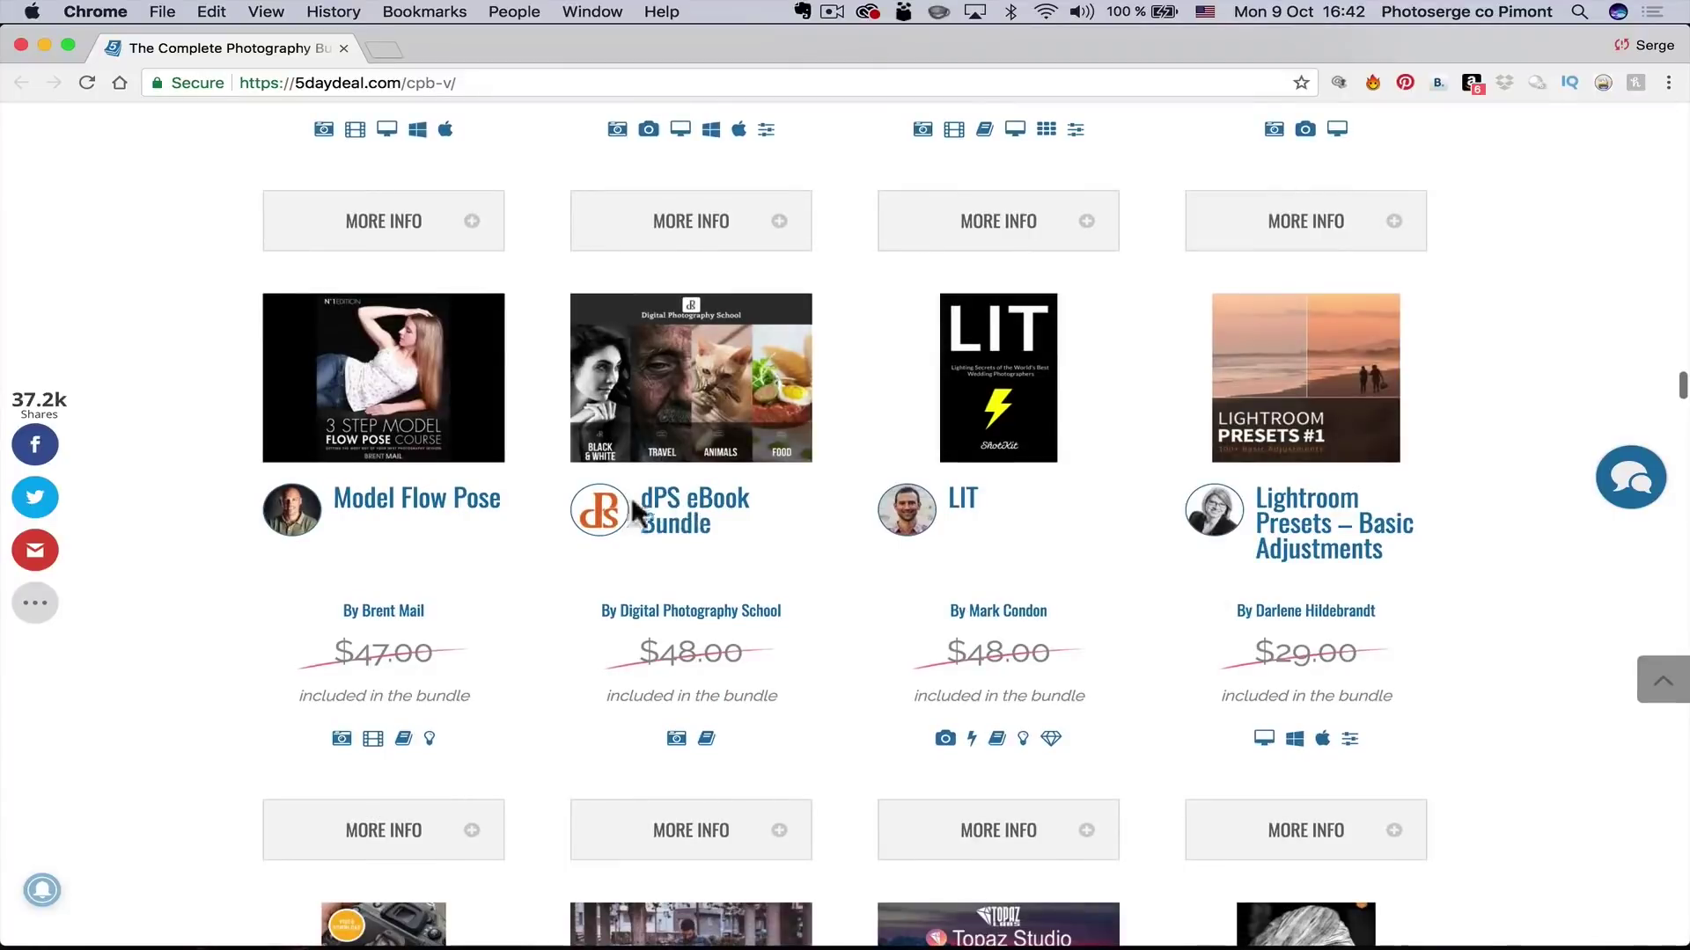
pyautogui.scroll(-10, 777, 546)
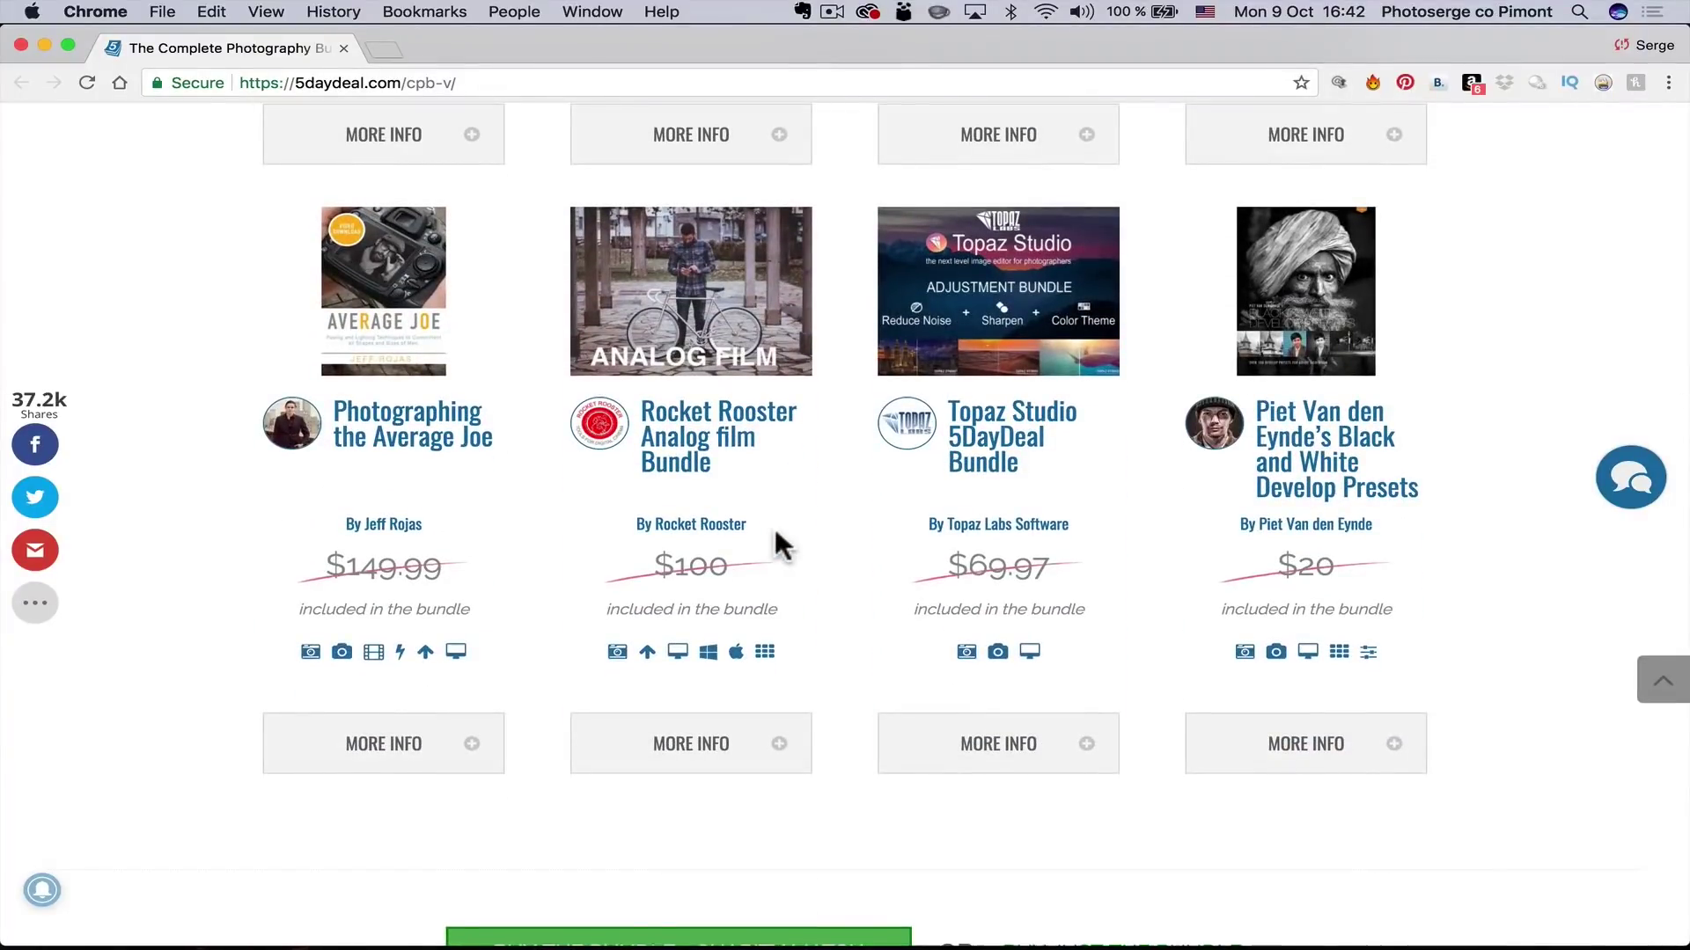
pyautogui.scroll(20, 777, 545)
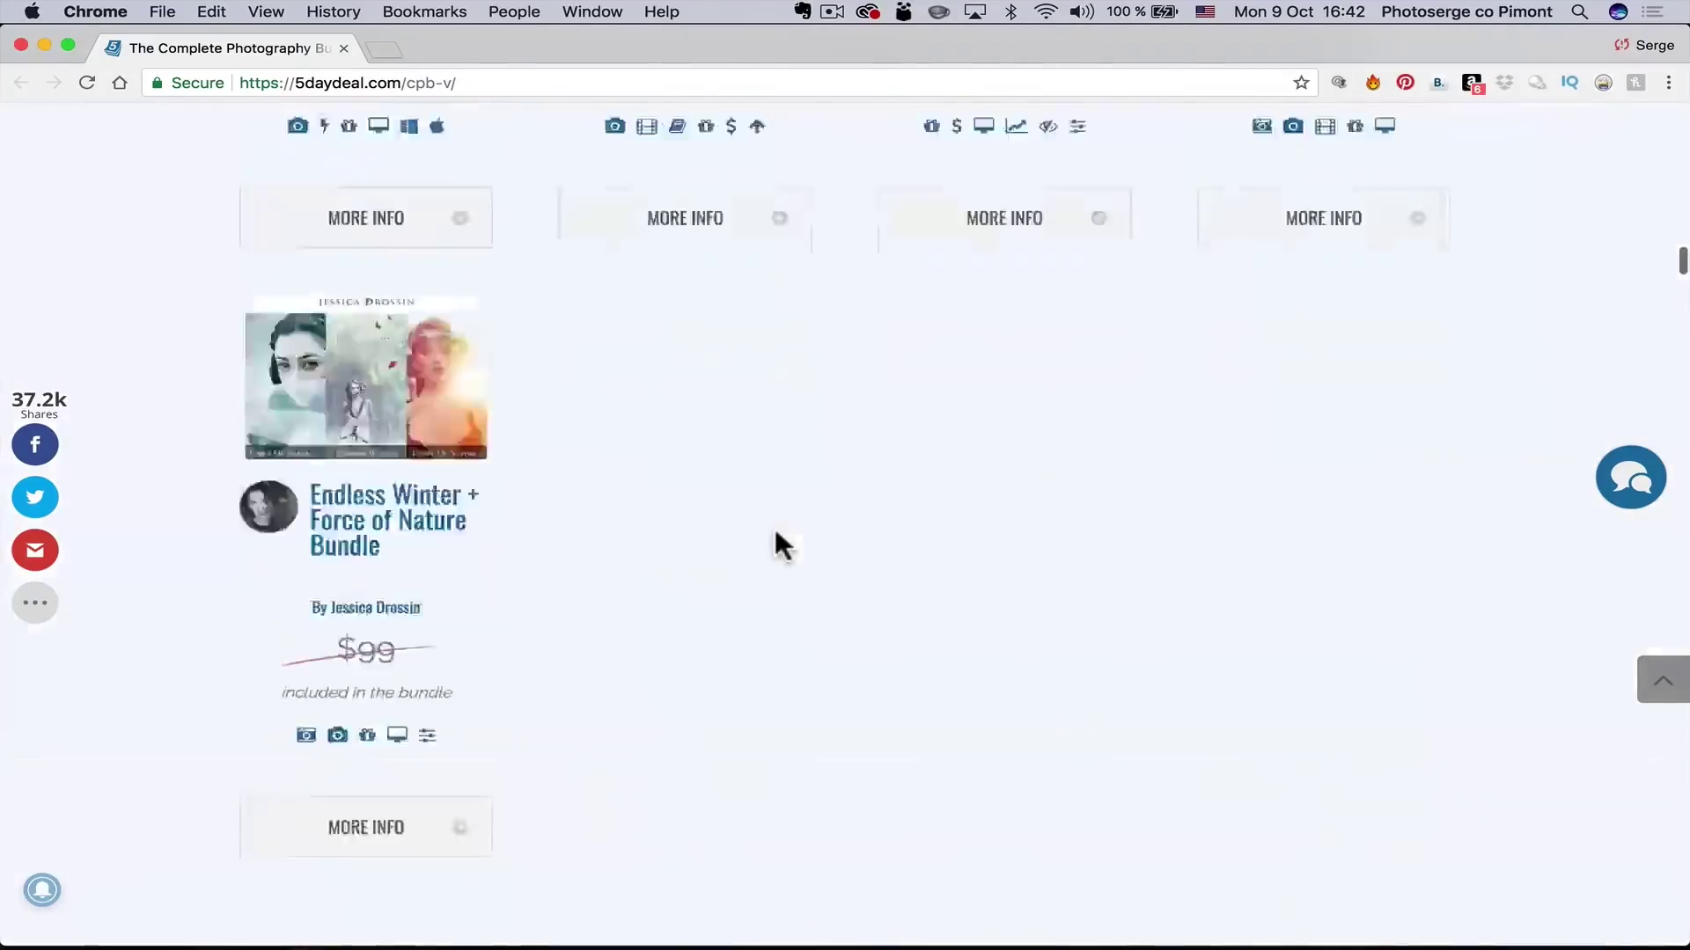
pyautogui.scroll(15, 775, 528)
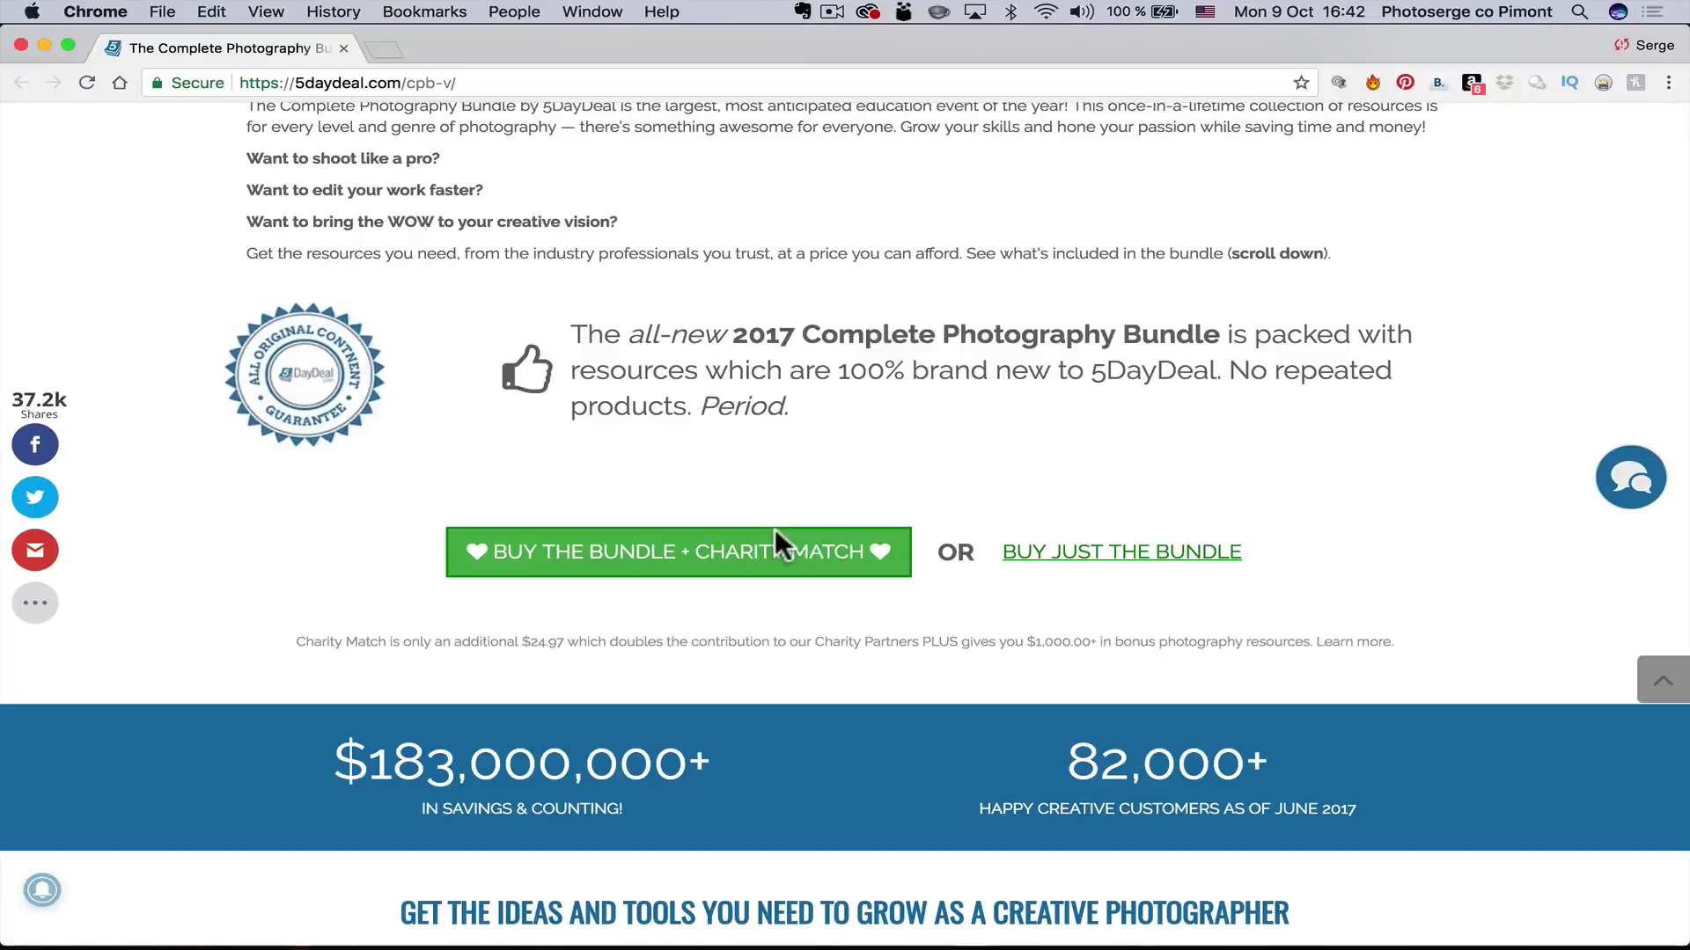
pyautogui.scroll(7, 775, 528)
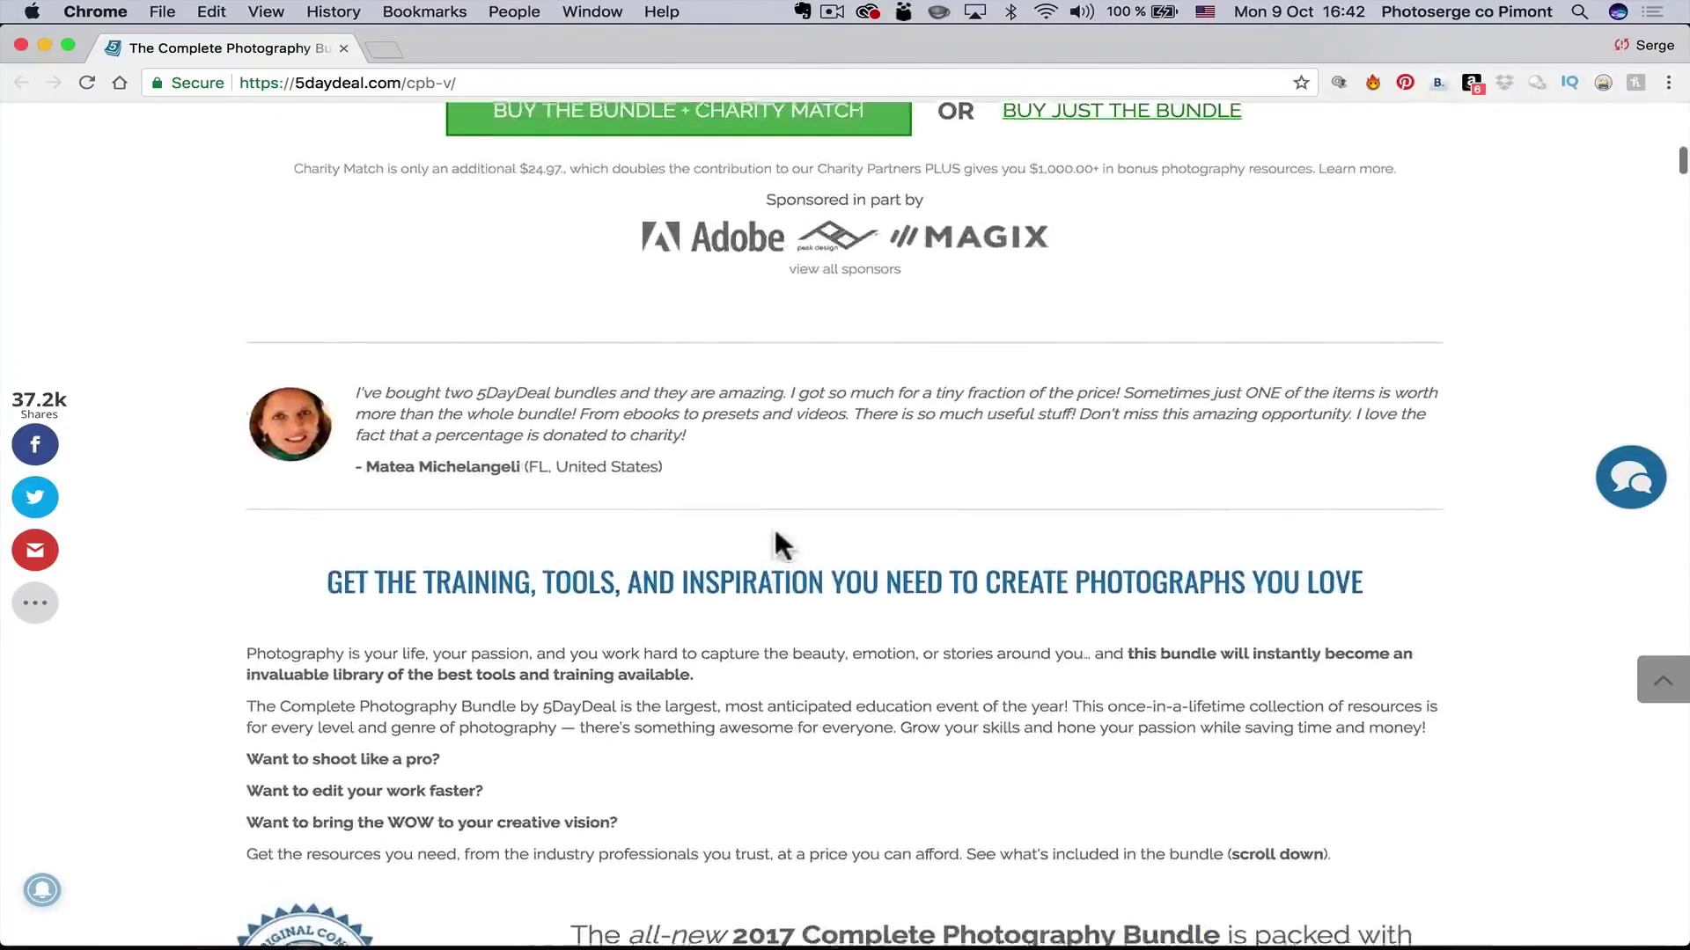